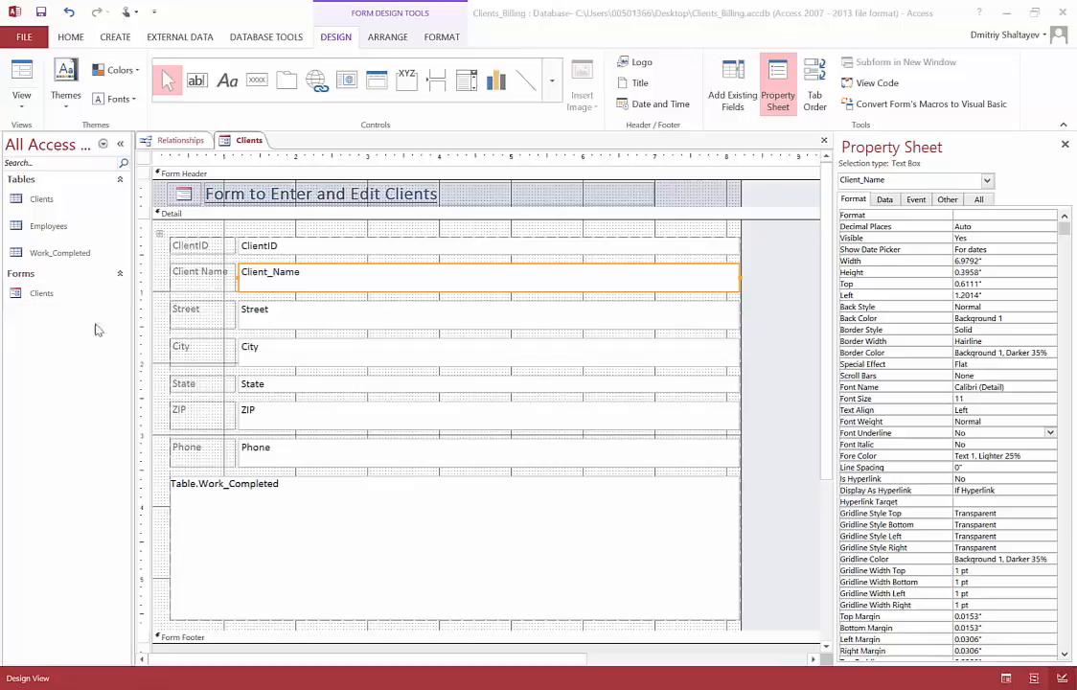
pyautogui.click(21, 98)
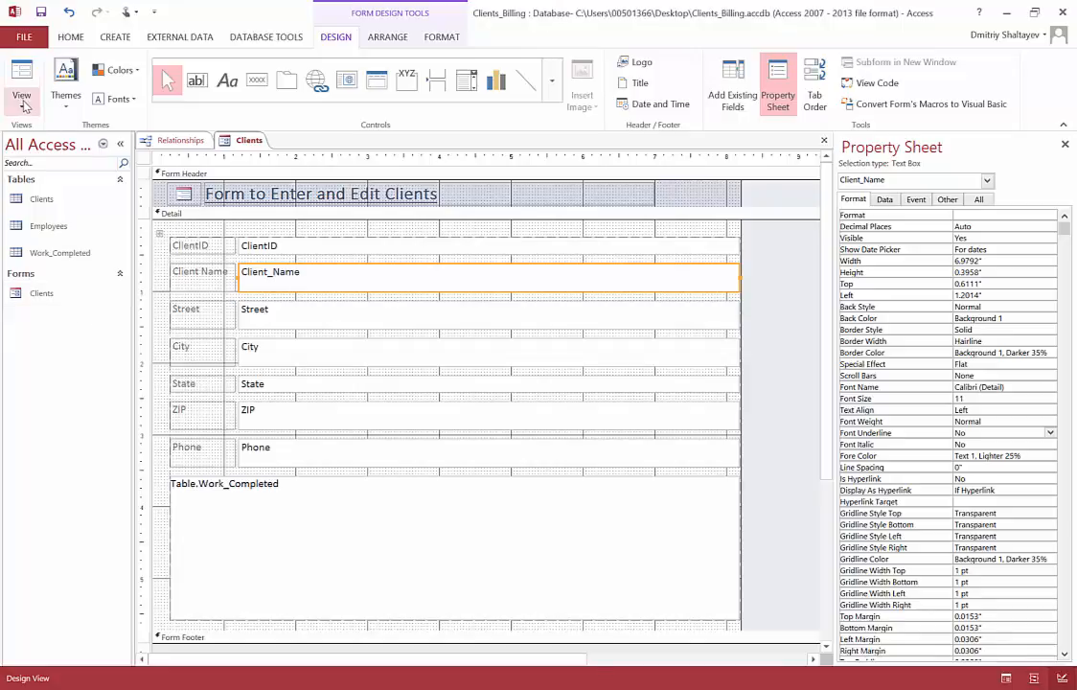
pyautogui.click(25, 105)
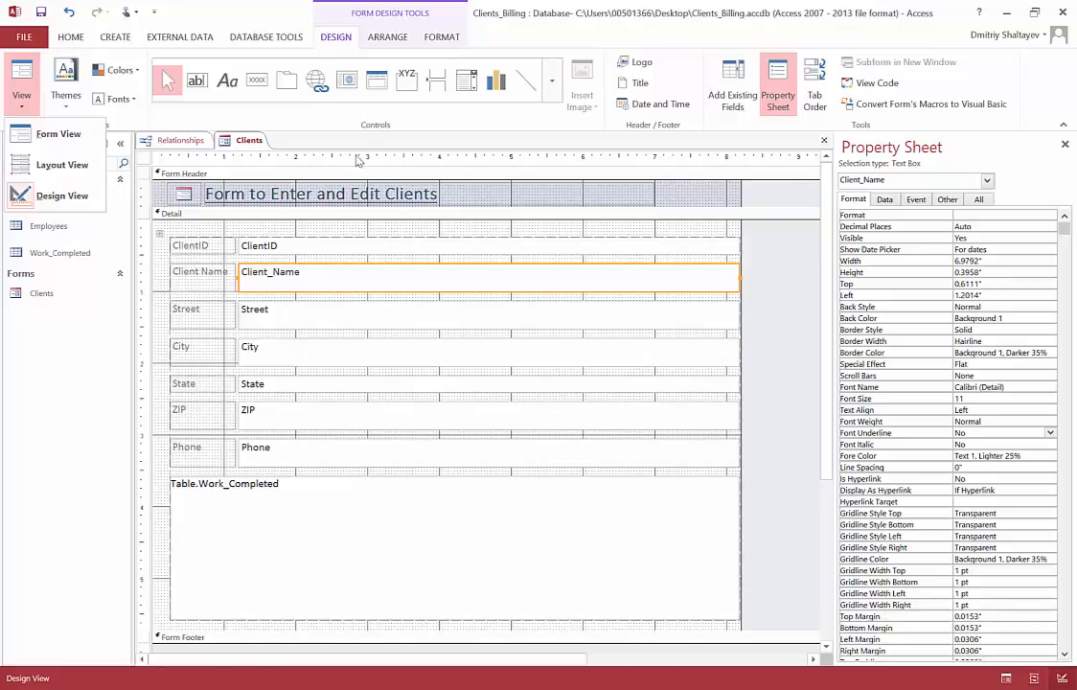
pyautogui.click(91, 324)
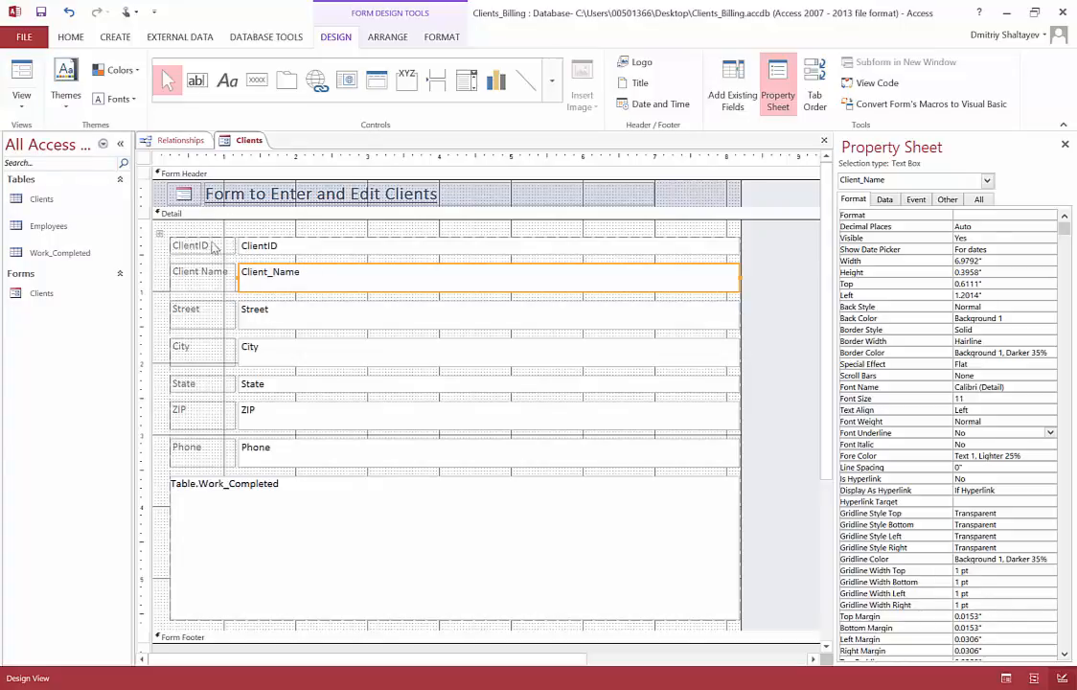
# Step: Select the ClientID, Client_Name, Street and header title controls in turn to examine how form controls can be selected
pyautogui.click(319, 250)
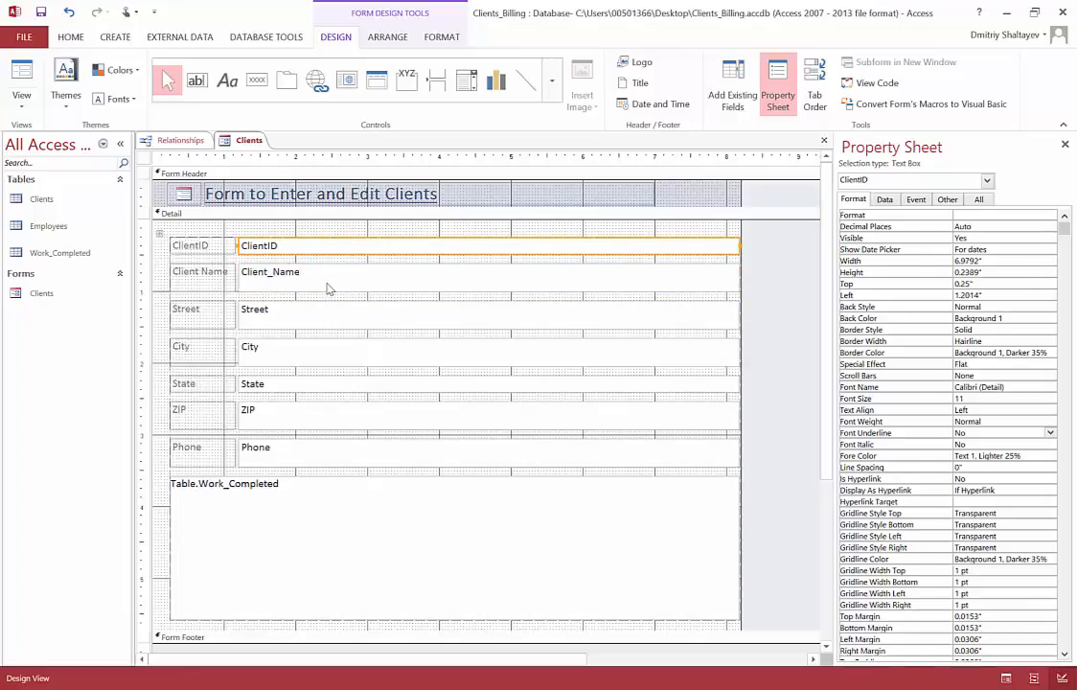
pyautogui.click(329, 284)
pyautogui.click(331, 309)
pyautogui.click(341, 251)
pyautogui.click(230, 197)
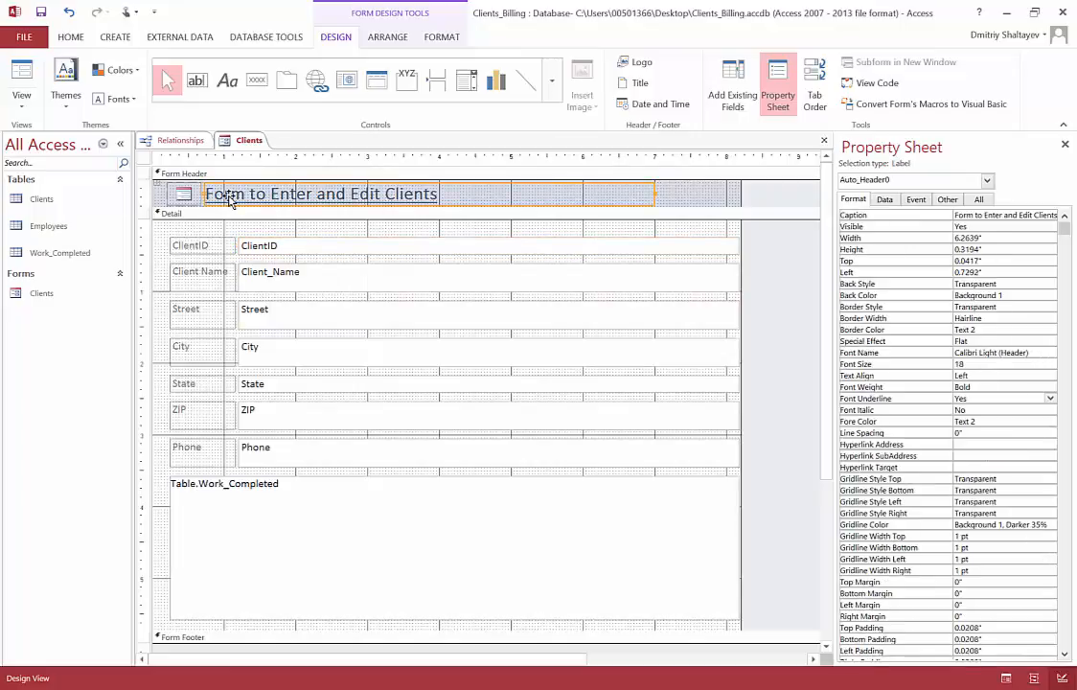
pyautogui.click(285, 248)
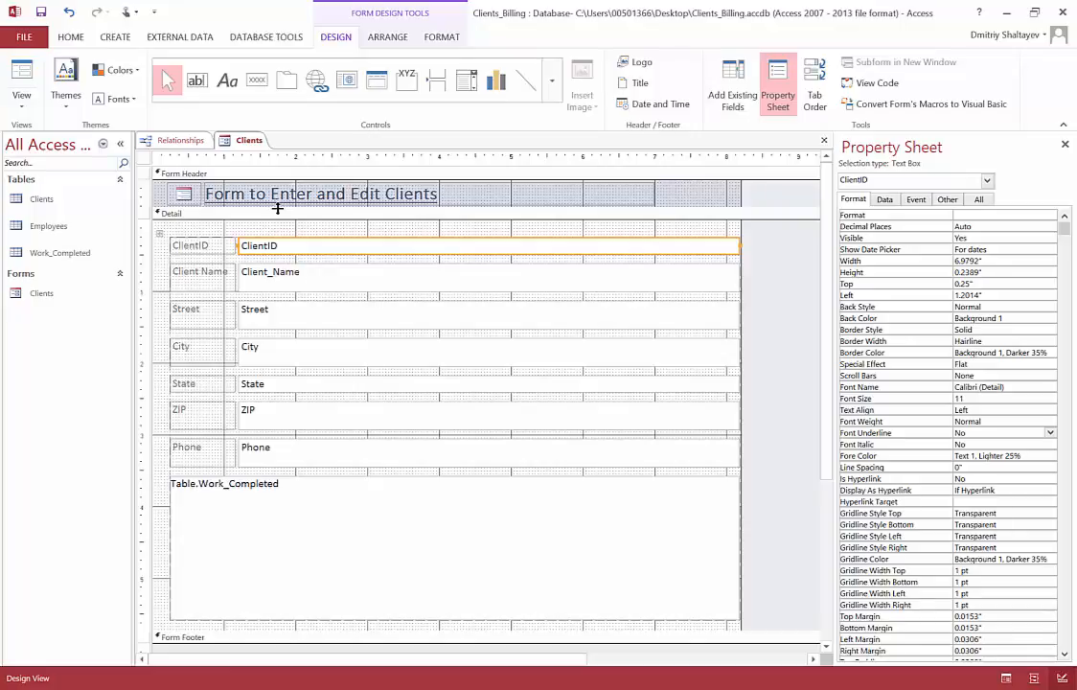
pyautogui.click(289, 276)
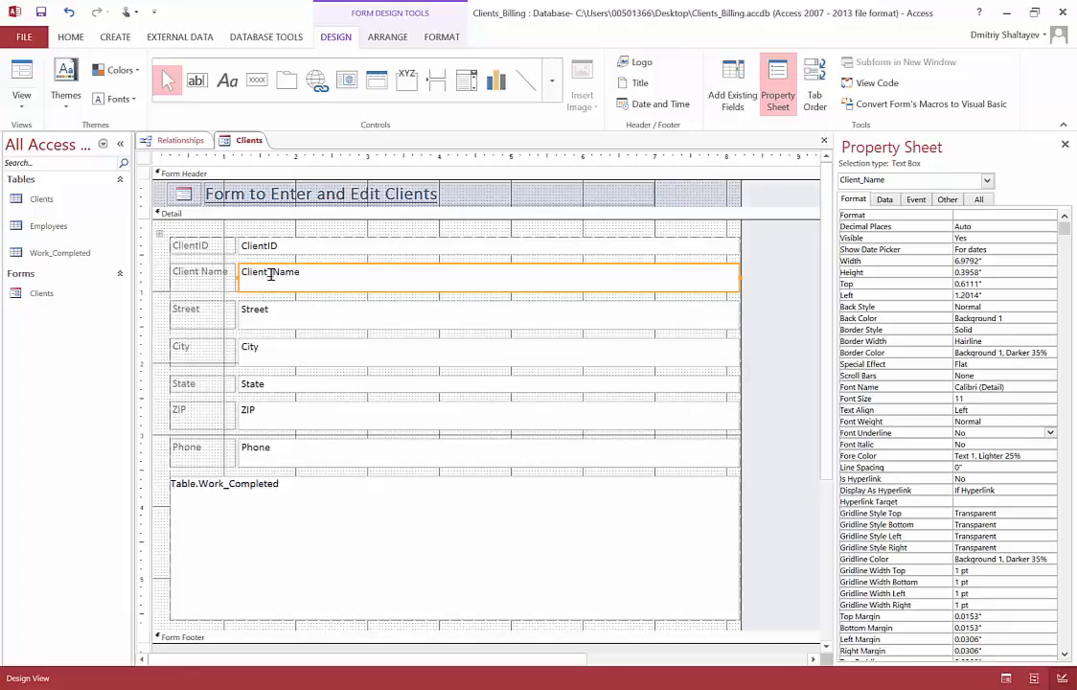
pyautogui.click(271, 273)
pyautogui.moveTo(273, 274); pyautogui.dragTo(267, 273)
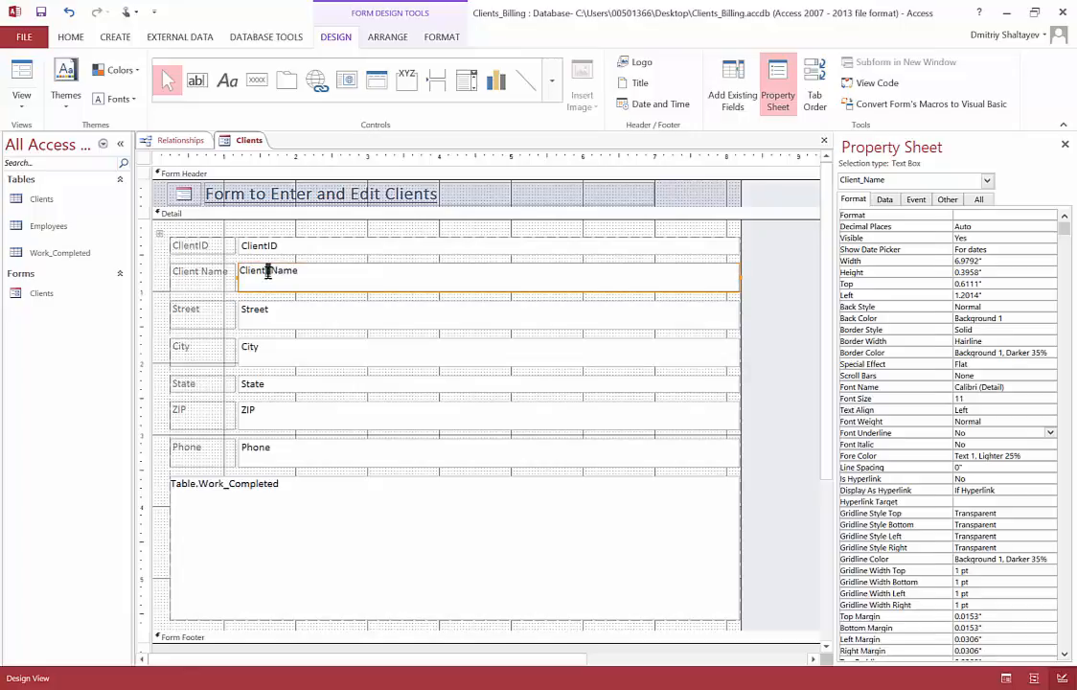
pyautogui.click(316, 280)
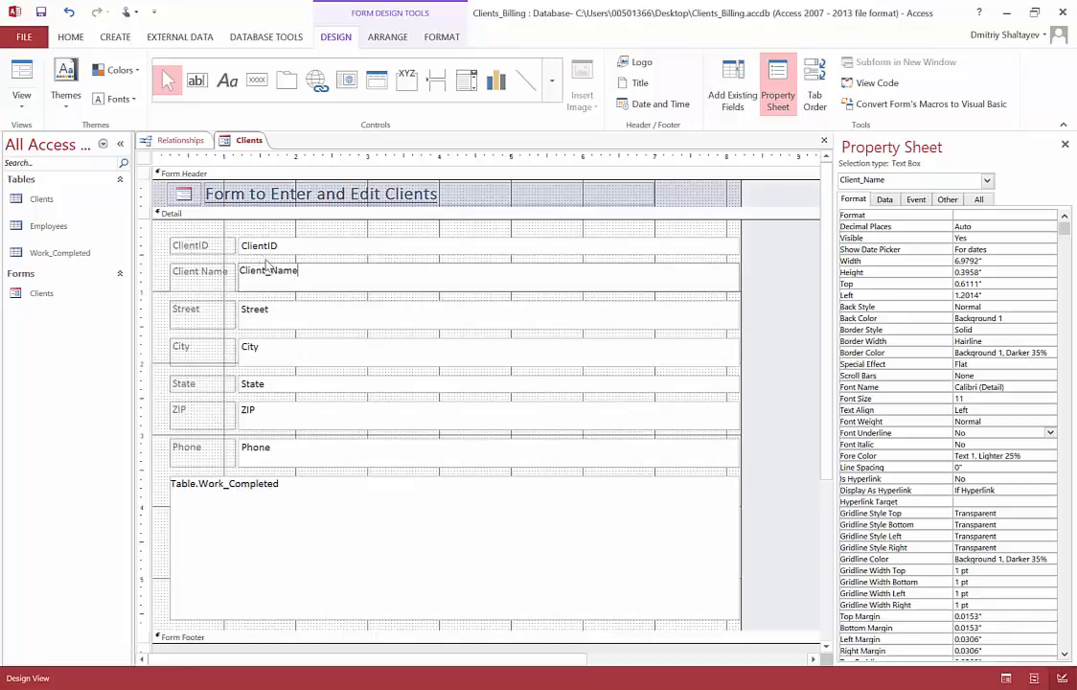
# Step: Format the Client_Name text box as bold italic with the blue font color Accent 1, Darker 25%
pyautogui.click(70, 38)
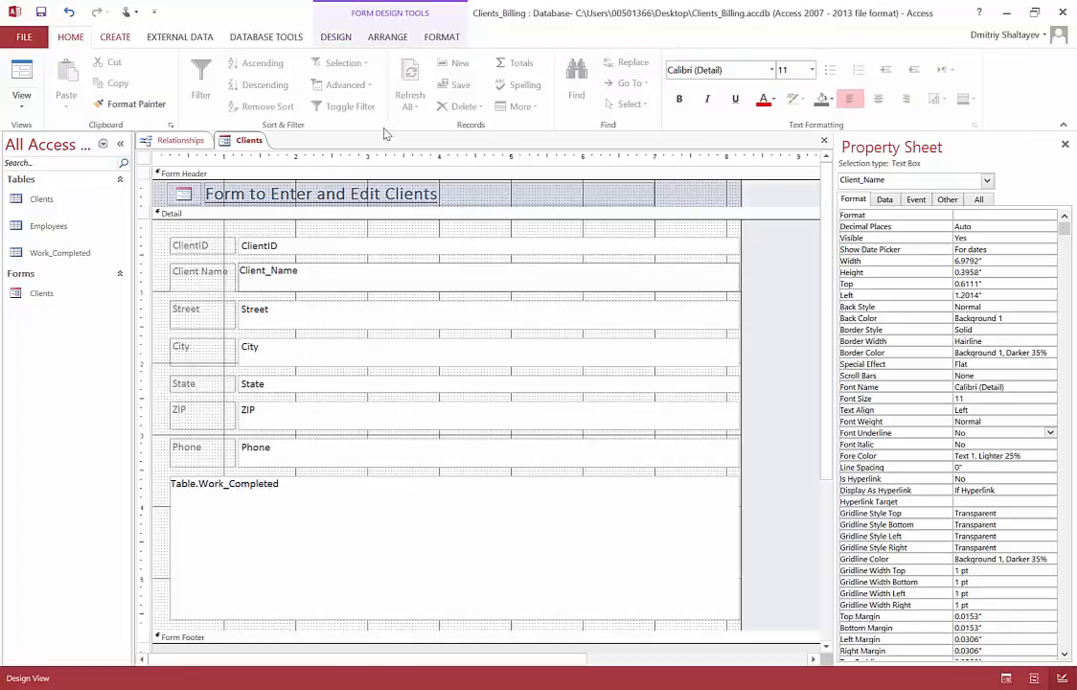
pyautogui.click(332, 260)
pyautogui.click(332, 225)
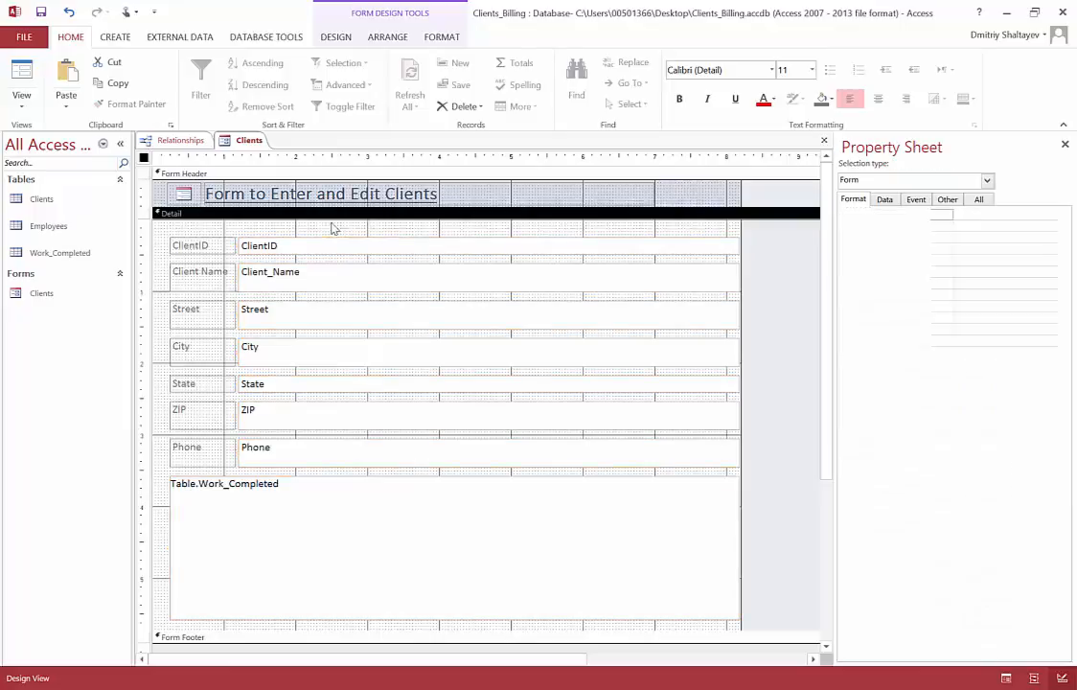
pyautogui.click(302, 278)
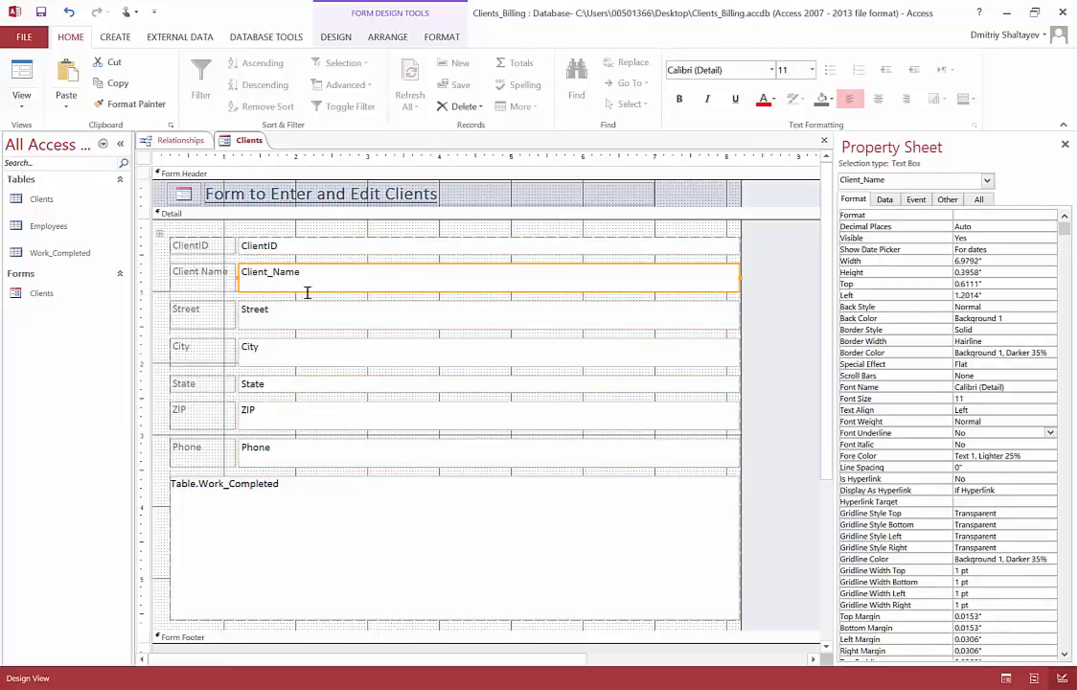
pyautogui.click(710, 100)
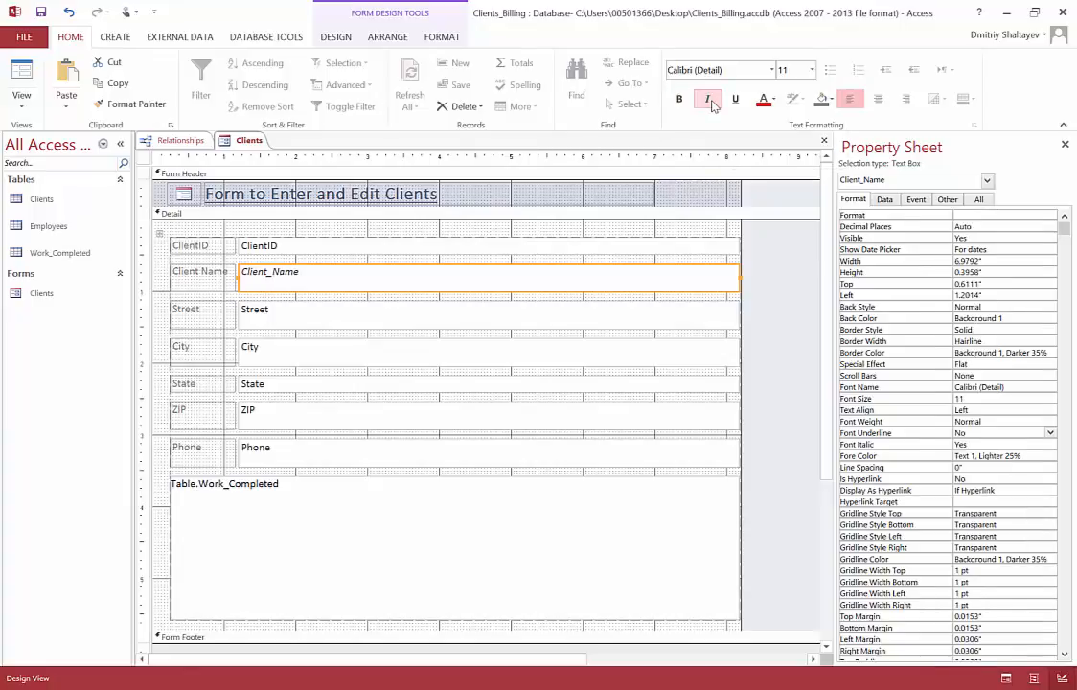
pyautogui.click(773, 101)
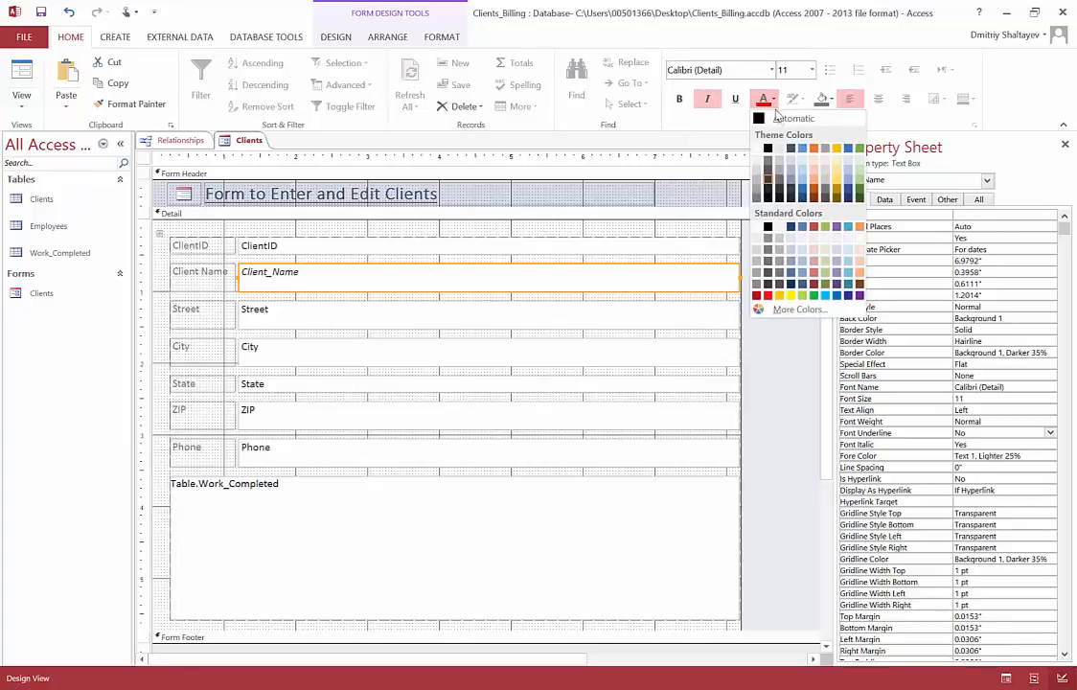
pyautogui.click(803, 195)
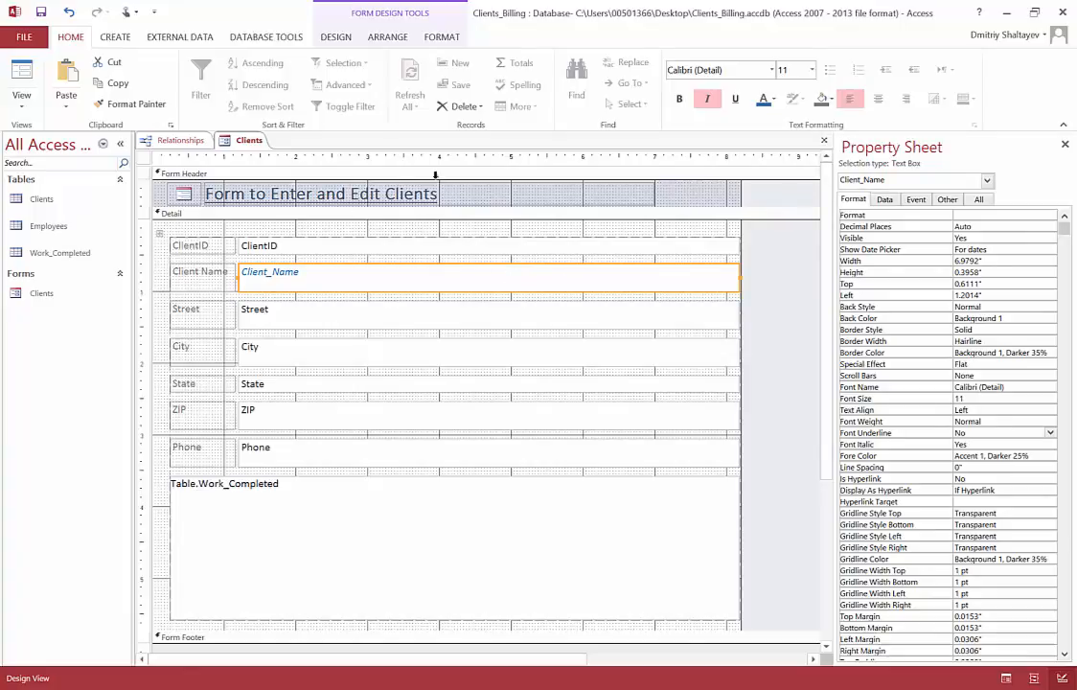
pyautogui.click(680, 100)
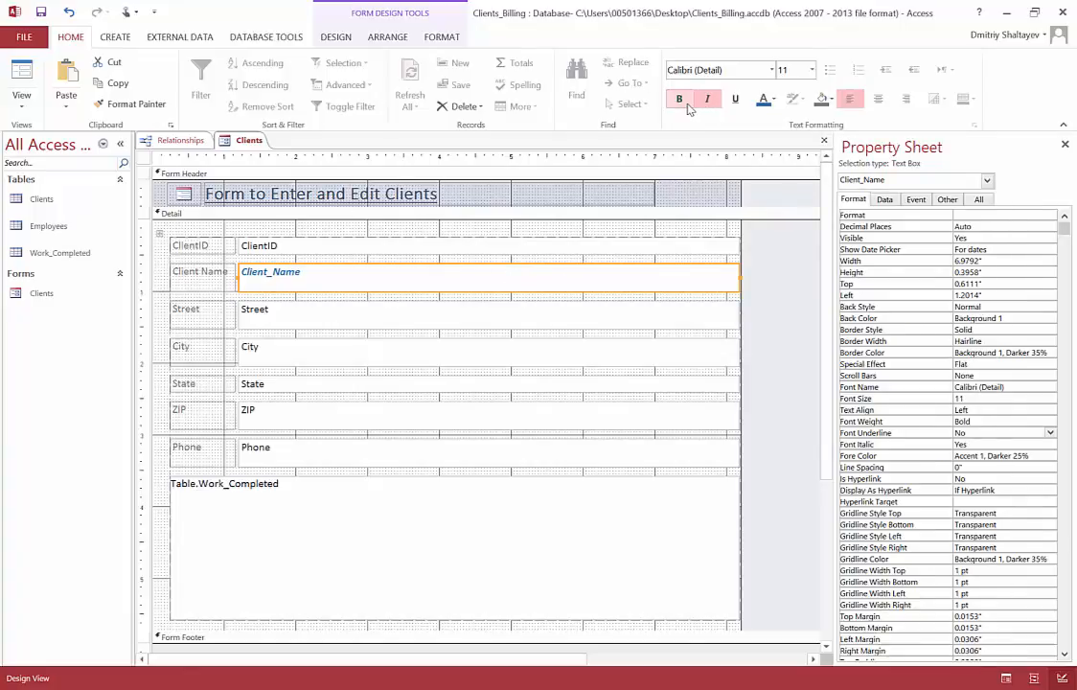
# Step: Switch the Clients form to Form View and check the formatting of the Client Name value
pyautogui.click(23, 108)
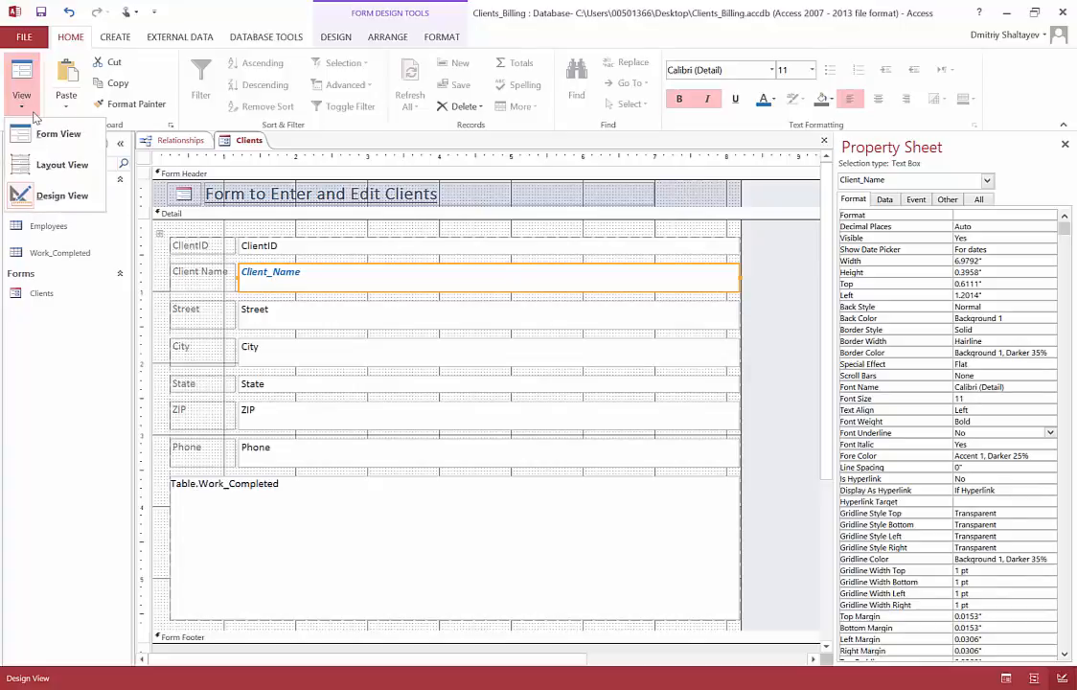
pyautogui.click(76, 139)
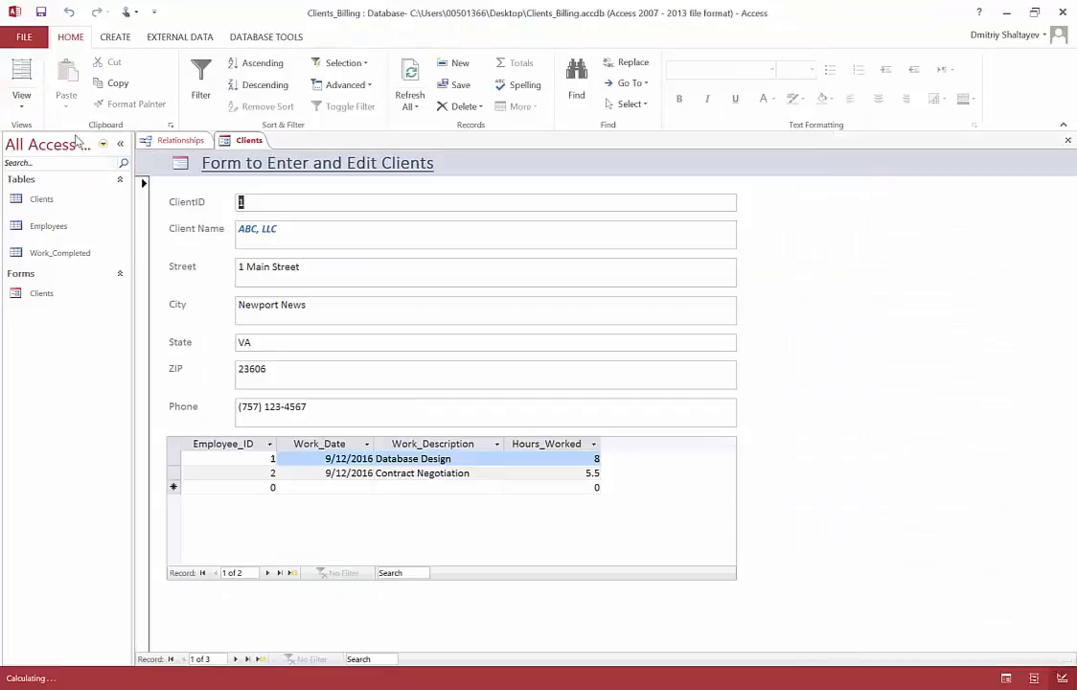
pyautogui.click(285, 228)
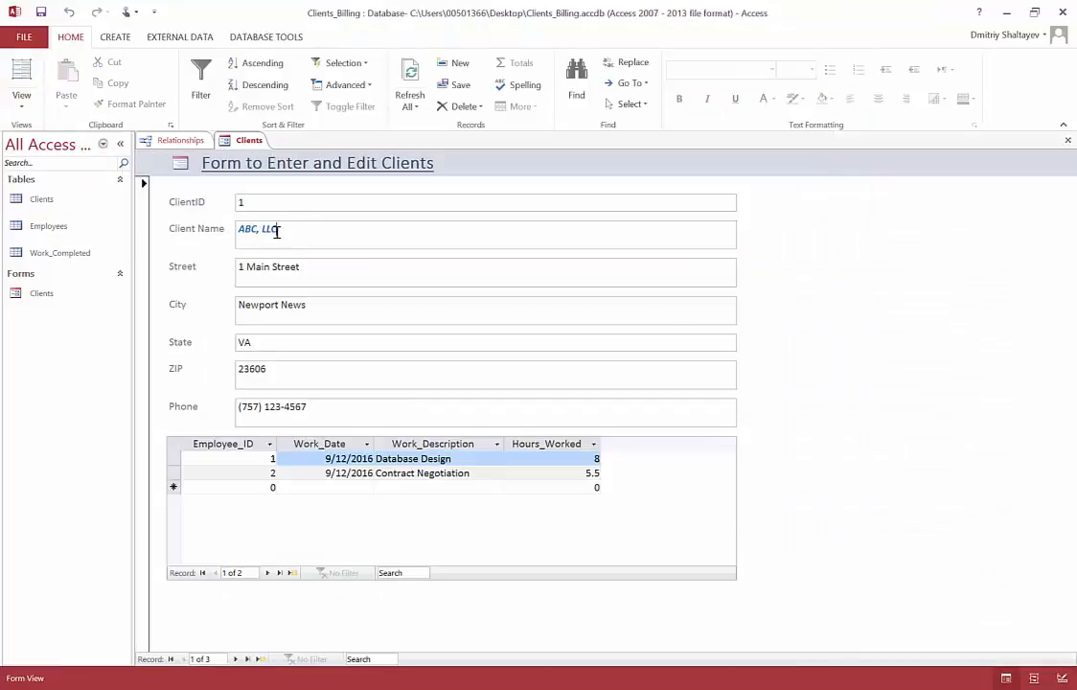
pyautogui.moveTo(280, 229)
pyautogui.mouseDown()
pyautogui.moveTo(237, 228)
pyautogui.moveTo(266, 233)
pyautogui.mouseUp()
pyautogui.click(240, 203)
pyautogui.click(285, 237)
pyautogui.click(289, 234)
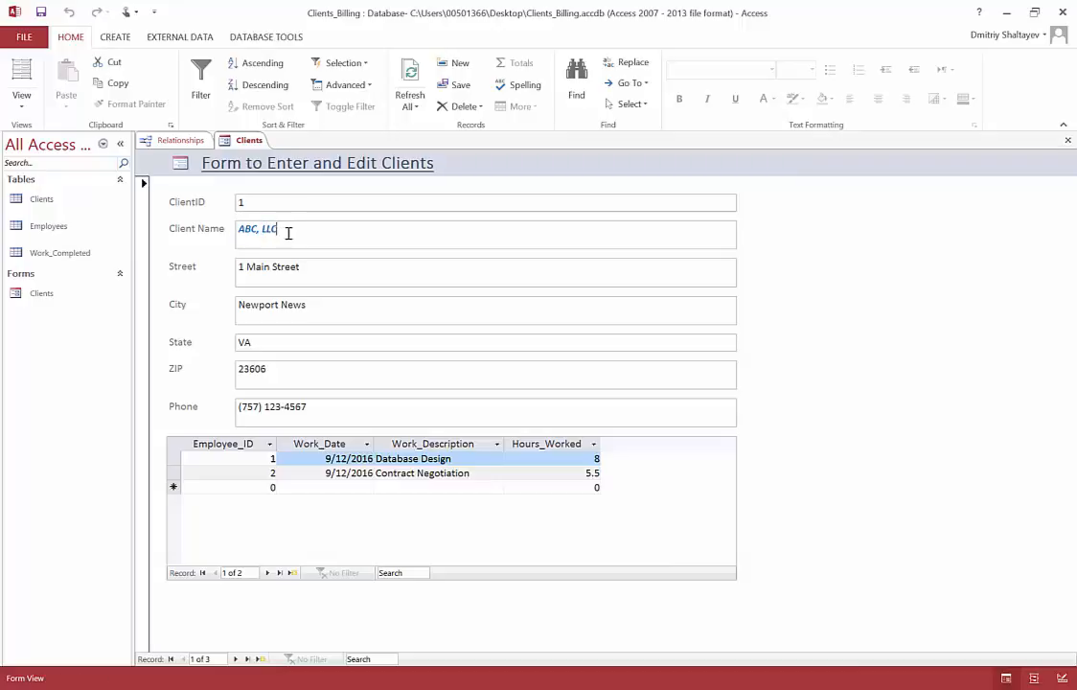
# Step: Return the Clients form to Design View and select the ClientID text box
pyautogui.click(21, 102)
pyautogui.click(55, 194)
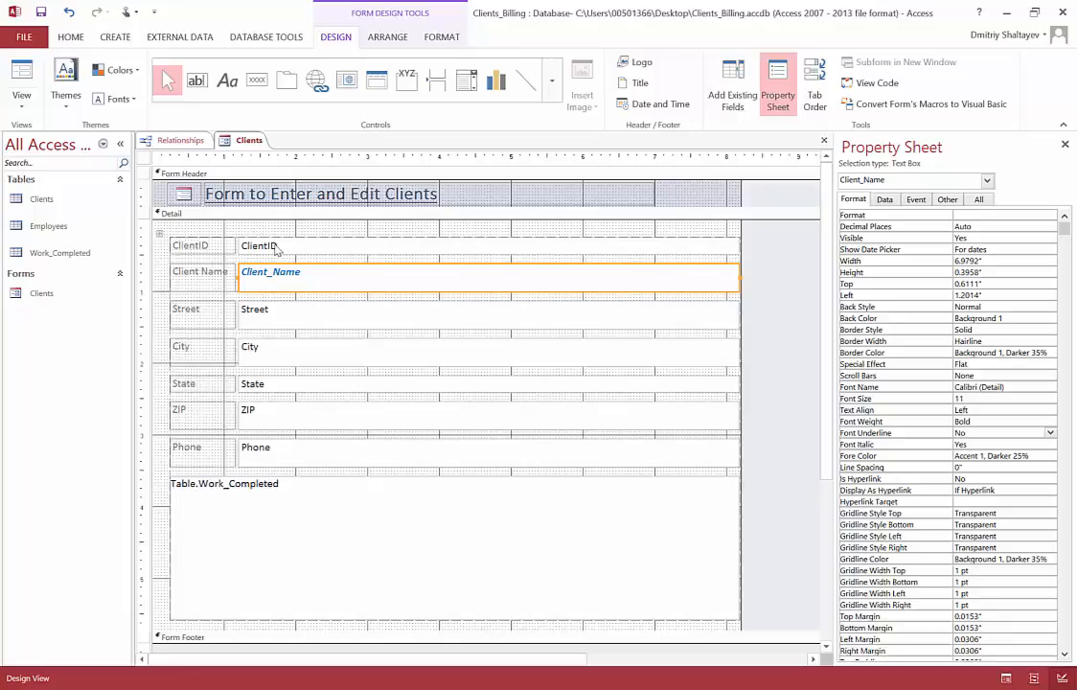
pyautogui.click(275, 247)
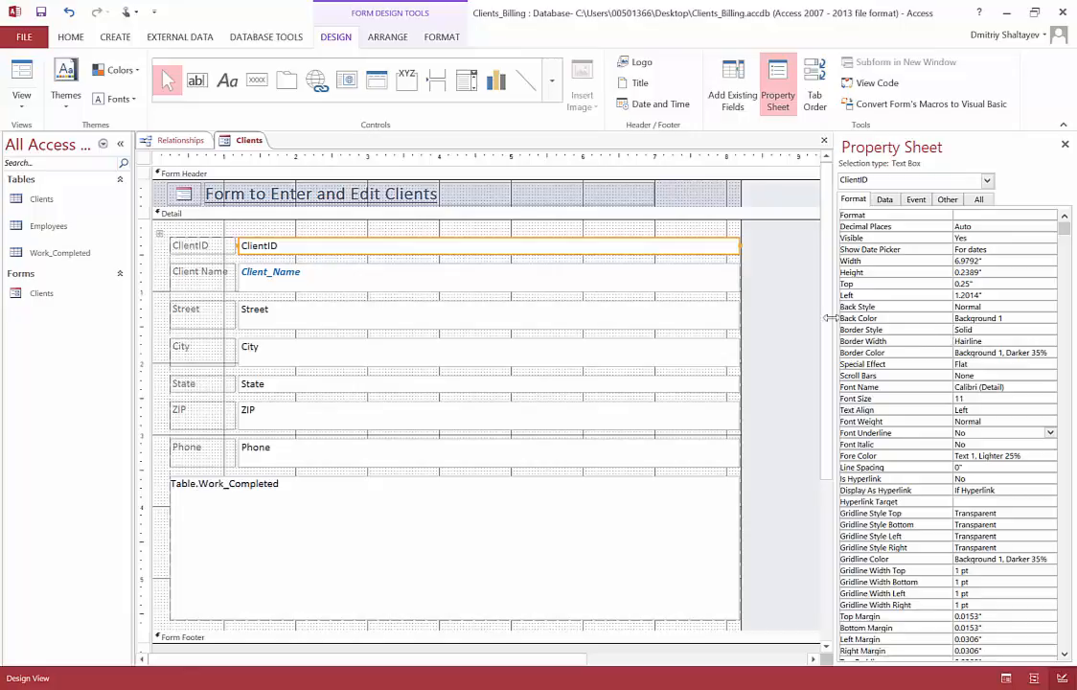
# Step: Try to delete the first record's ClientID value in Form View
pyautogui.click(20, 111)
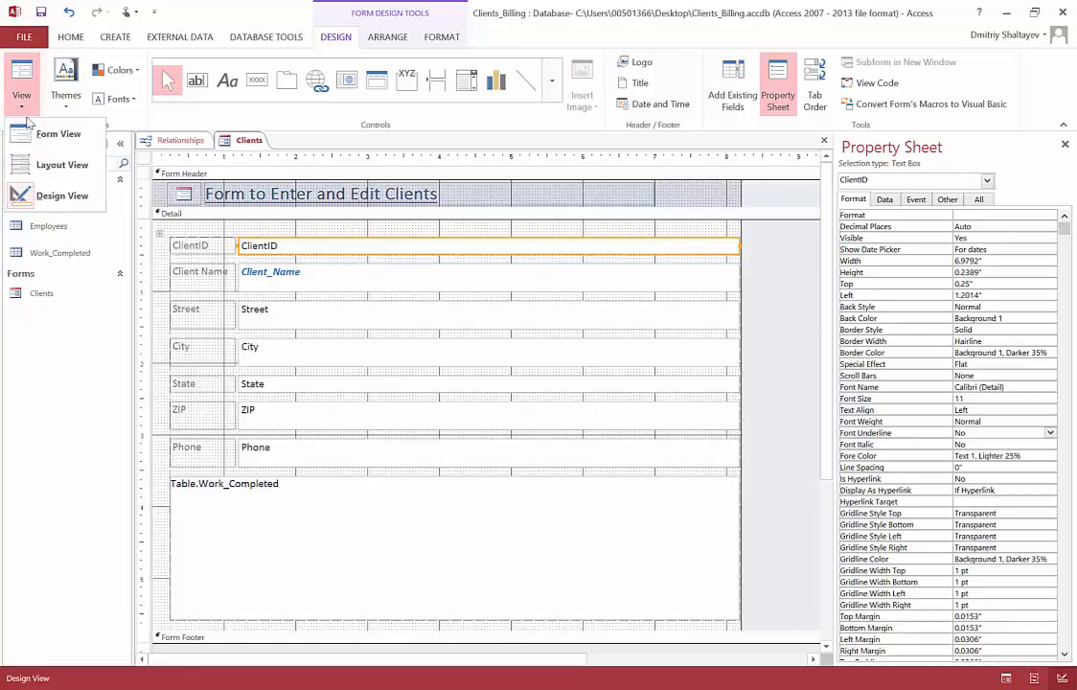
pyautogui.click(45, 140)
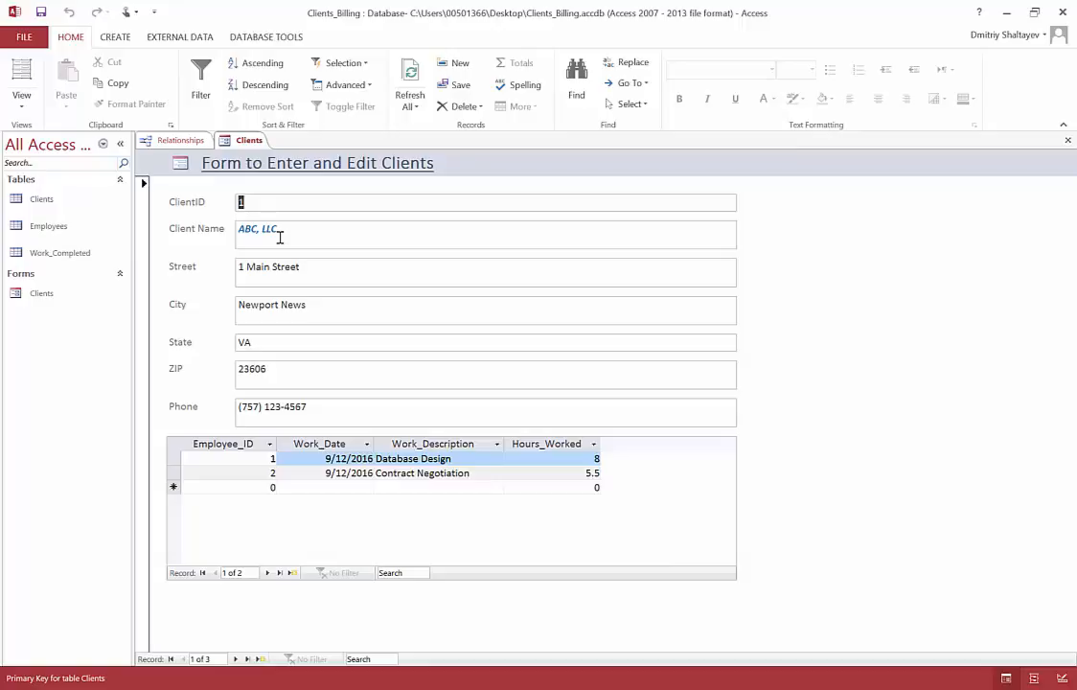
pyautogui.press('Delete')
pyautogui.press('Delete')
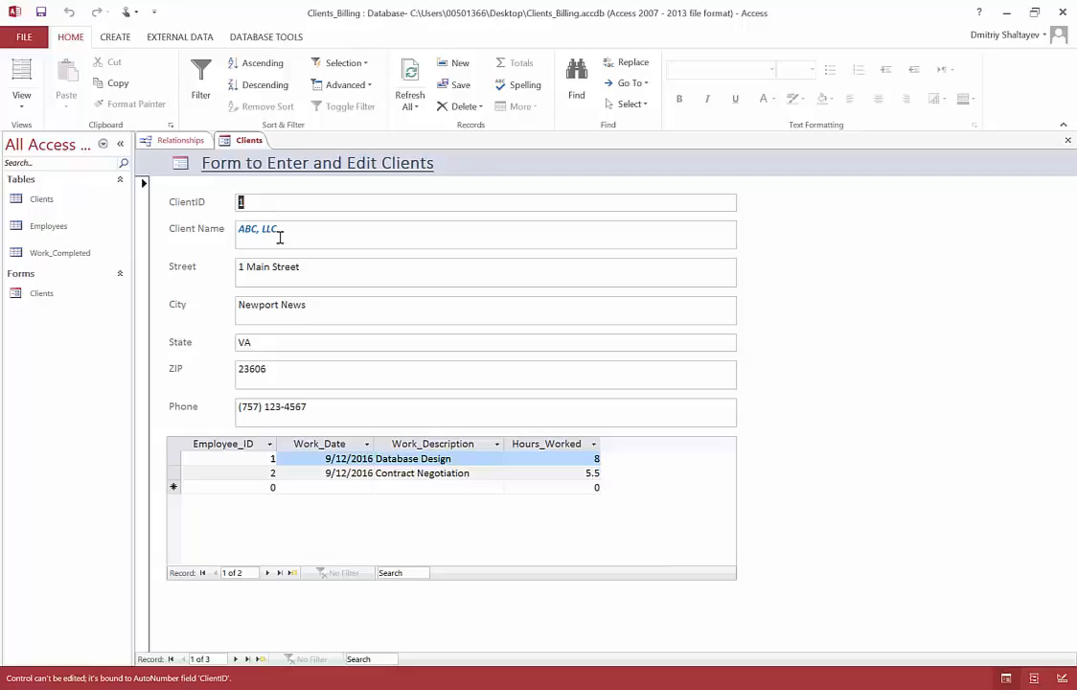
pyautogui.click(300, 231)
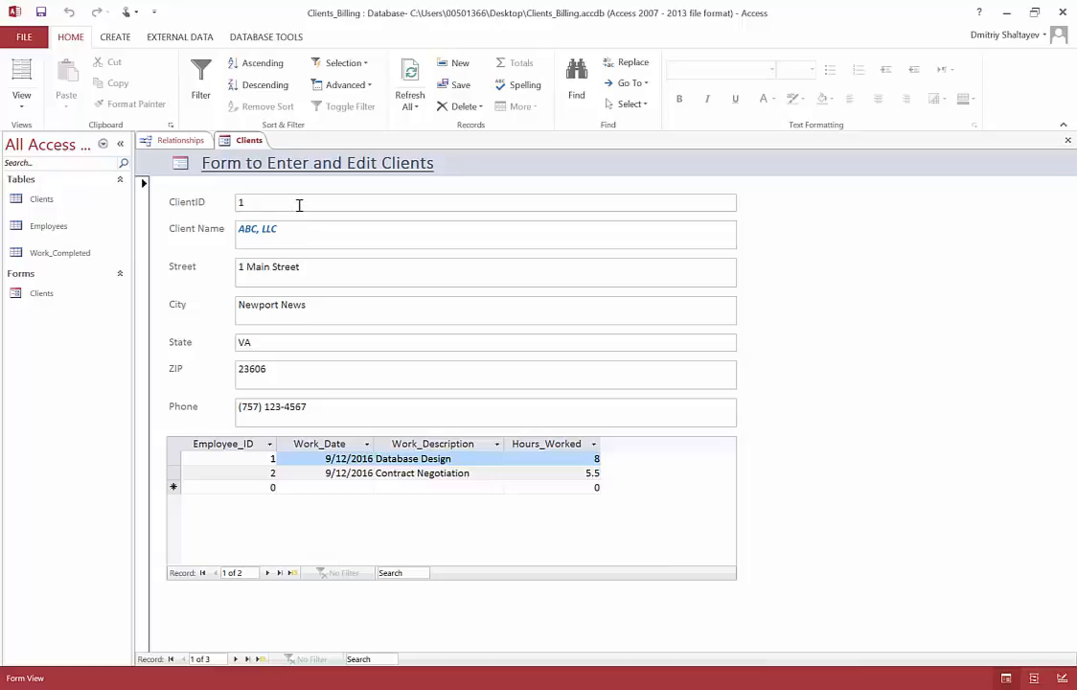
pyautogui.click(299, 204)
pyautogui.doubleClick(299, 205)
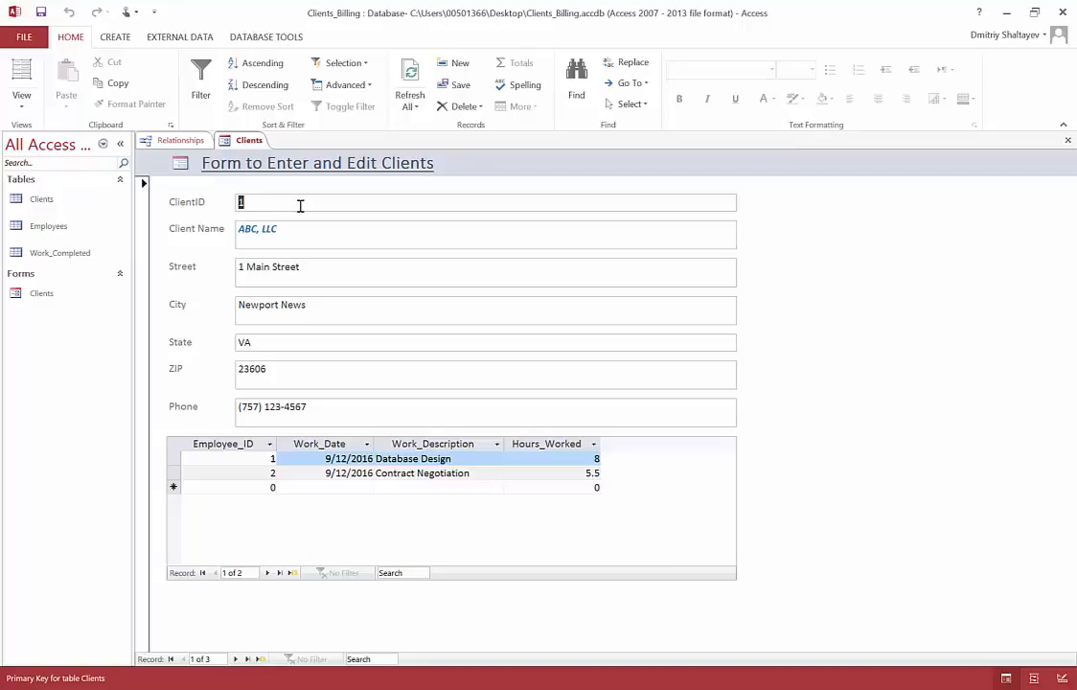
# Step: Set the ClientID text box's Visible property to No in Design View and preview the form in Form View
pyautogui.click(22, 100)
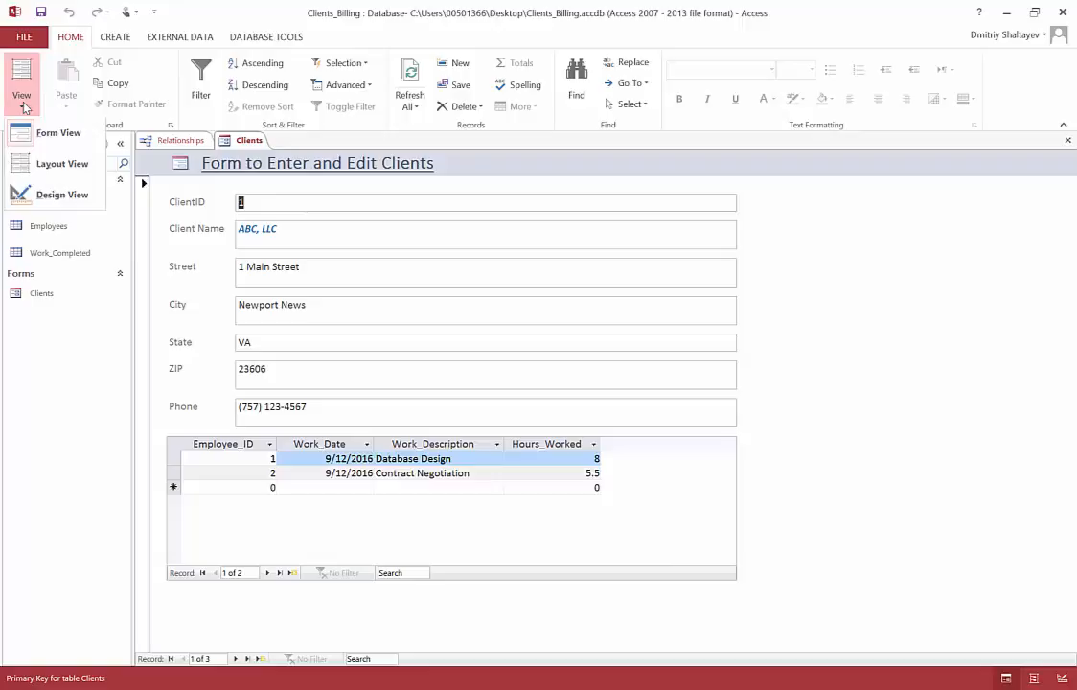
pyautogui.click(76, 204)
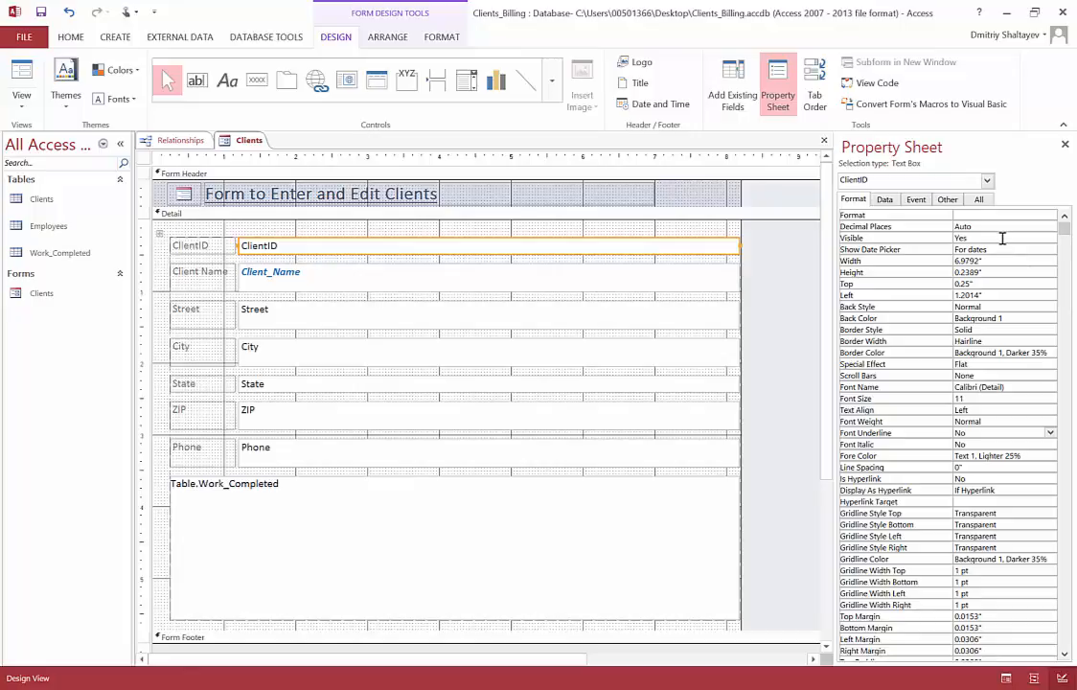
pyautogui.click(882, 239)
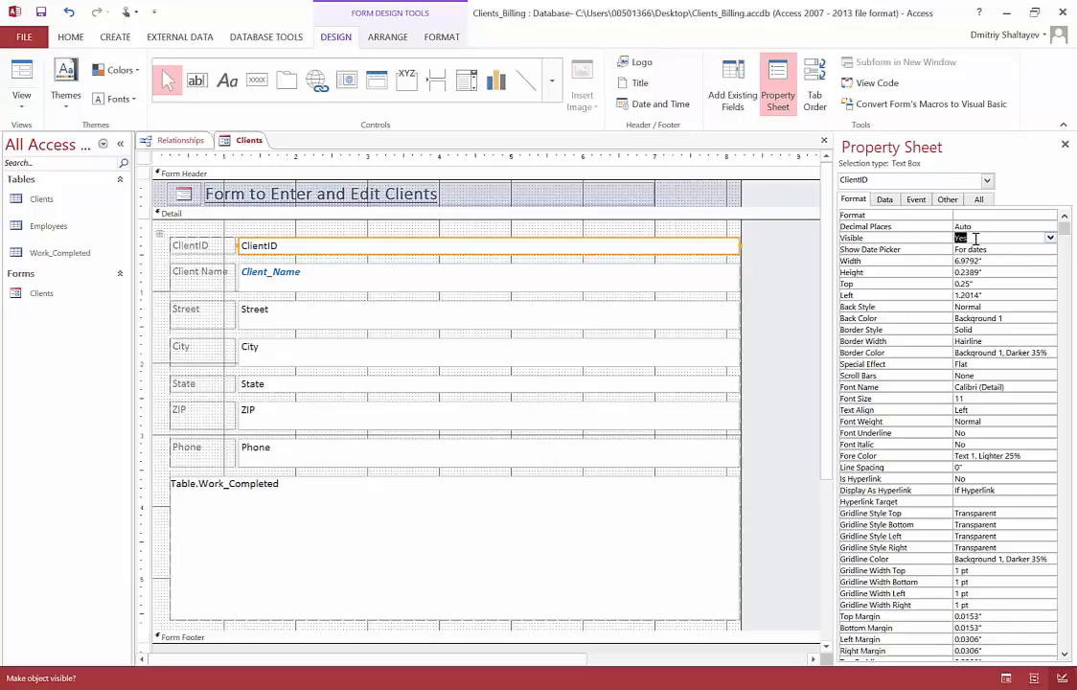
pyautogui.click(1051, 238)
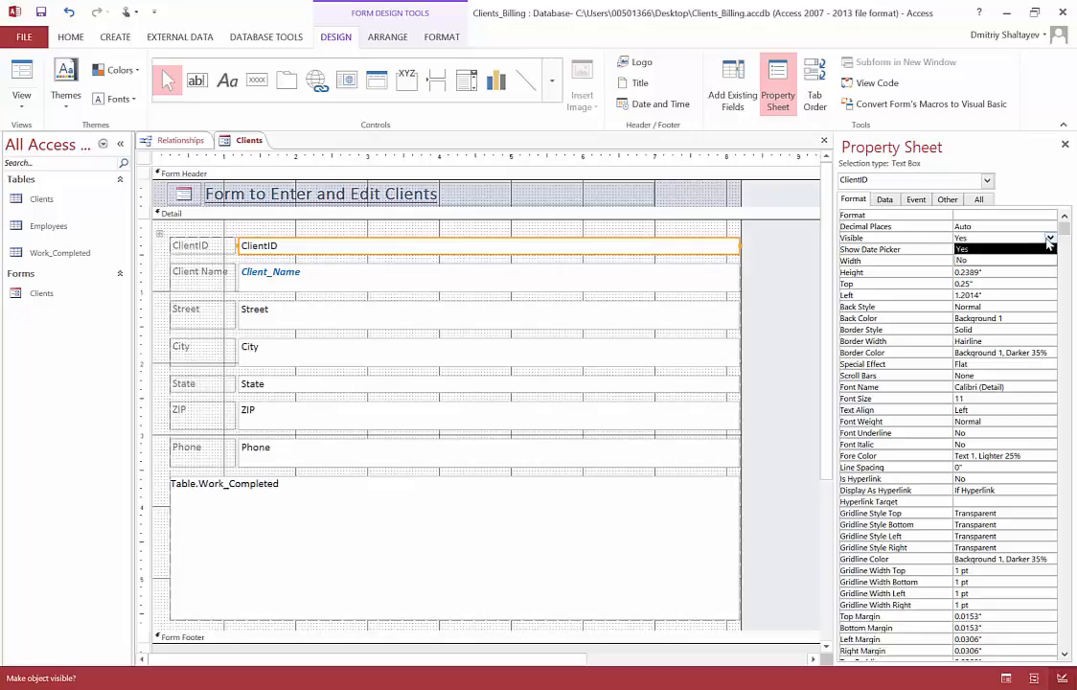
pyautogui.click(1004, 262)
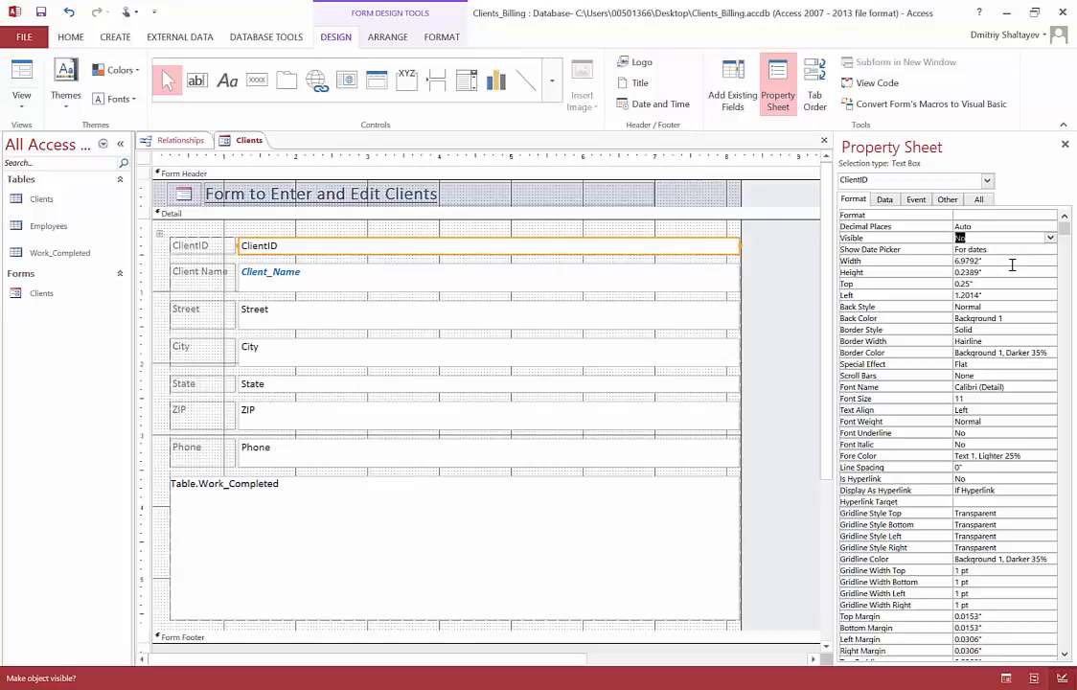
pyautogui.click(23, 101)
pyautogui.click(38, 132)
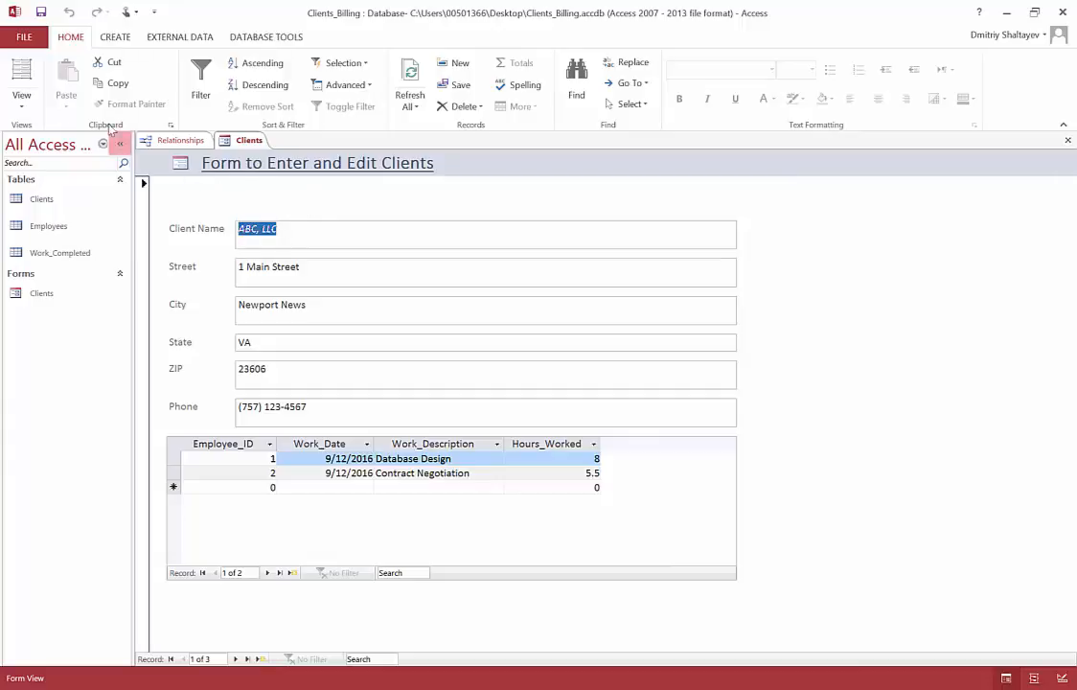
# Step: Reopen the form in Design View and list all properties of the ClientID text box for review
pyautogui.click(22, 104)
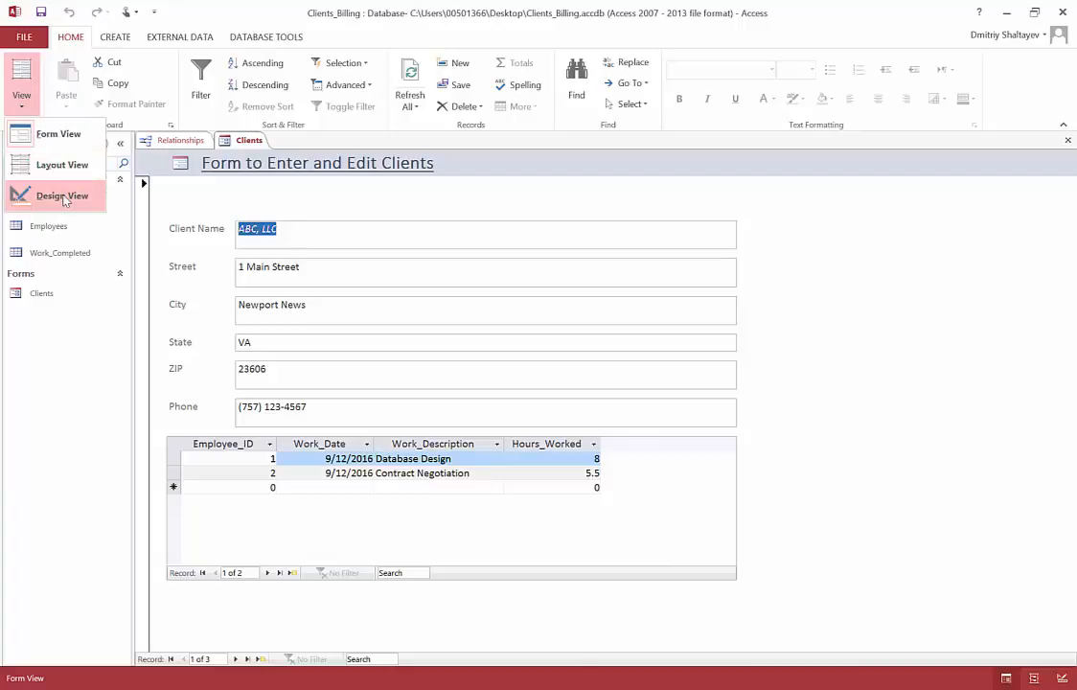
pyautogui.click(63, 197)
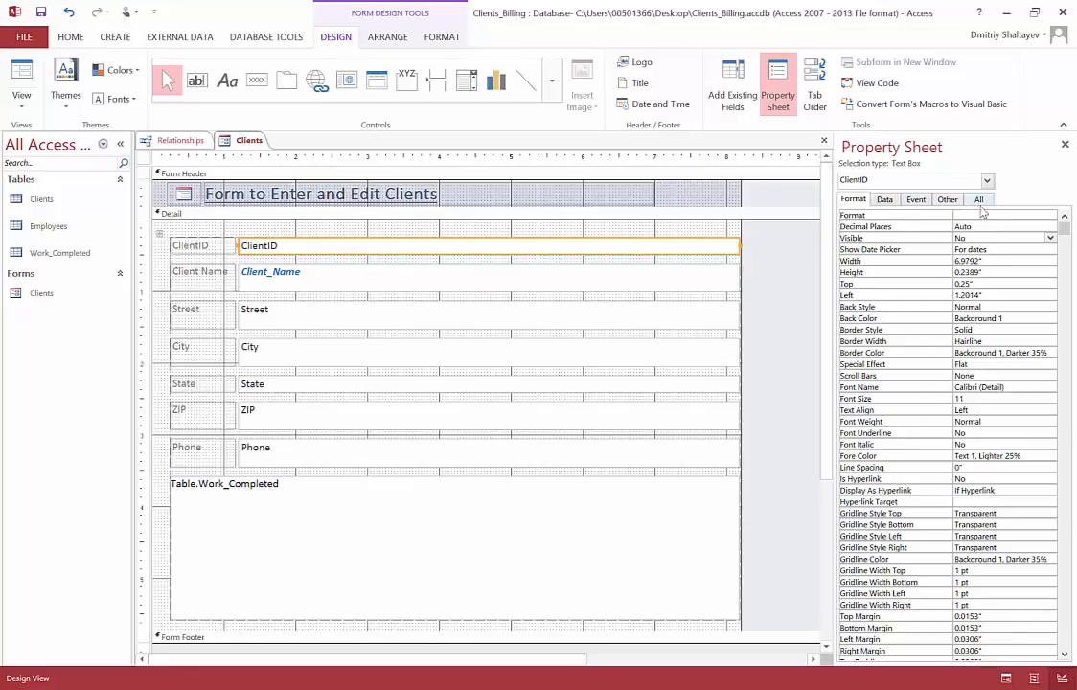
pyautogui.moveTo(1065, 233); pyautogui.dragTo(1047, 640)
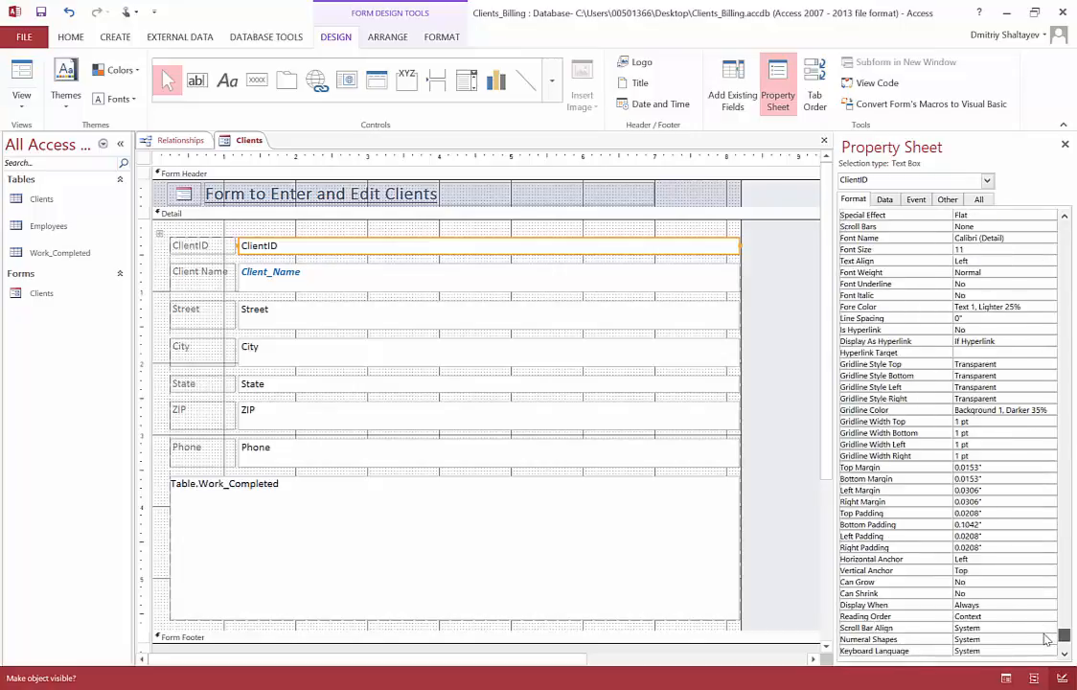
pyautogui.click(979, 199)
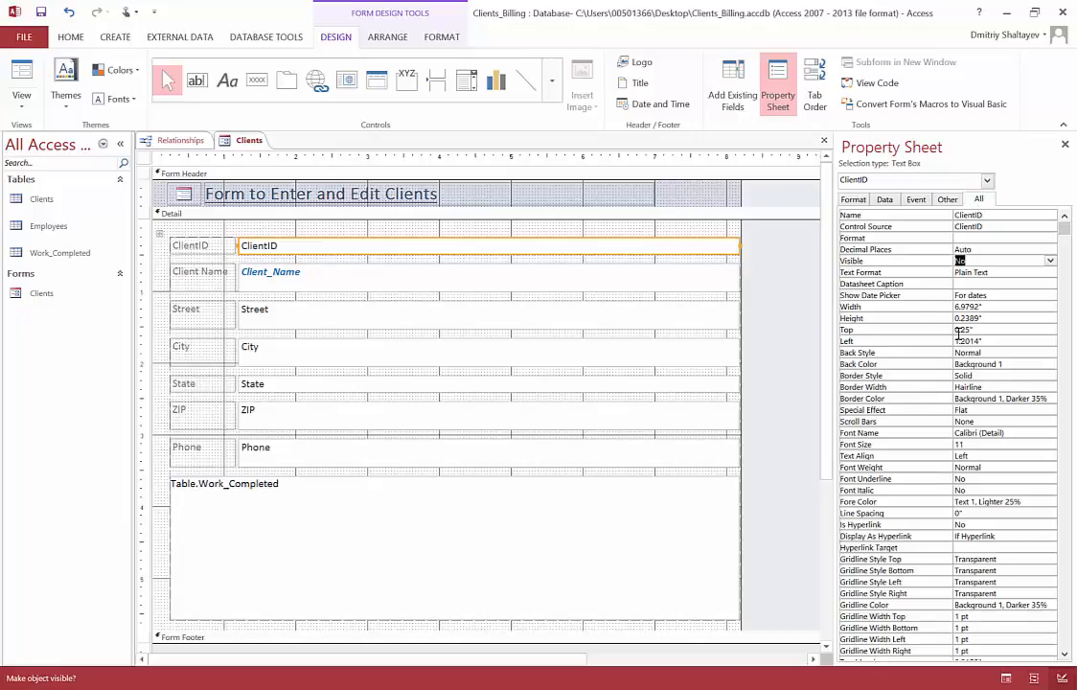
# Step: Set the ClientID text box's Enabled property to No and preview the form in Form View
pyautogui.scroll(-20, 958, 383)
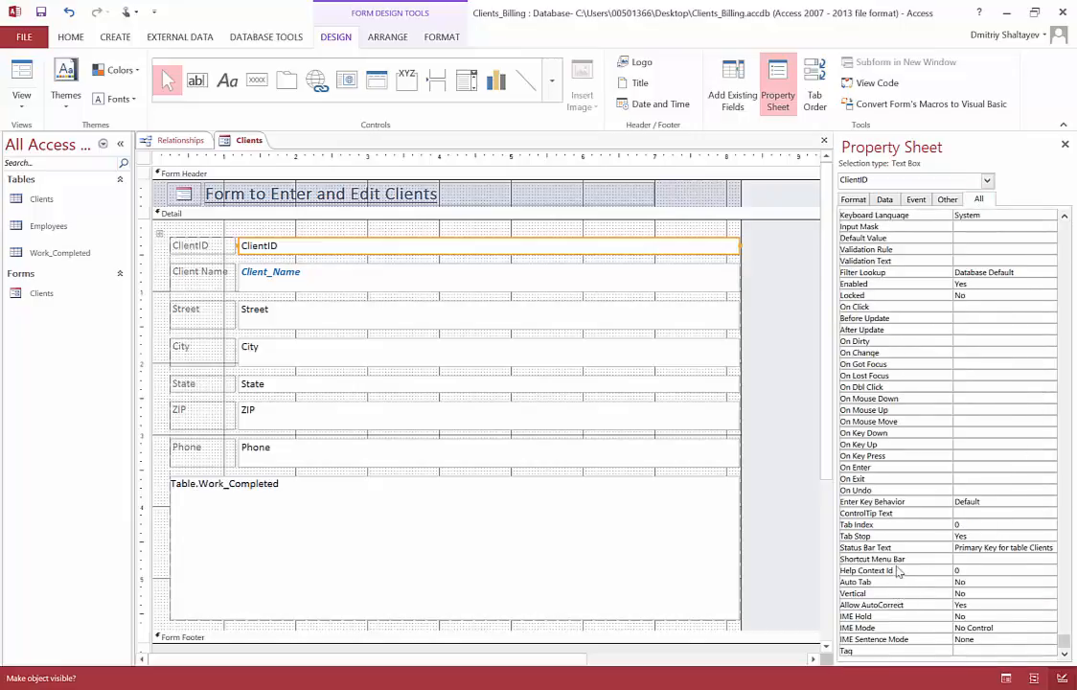
pyautogui.scroll(2, 891, 513)
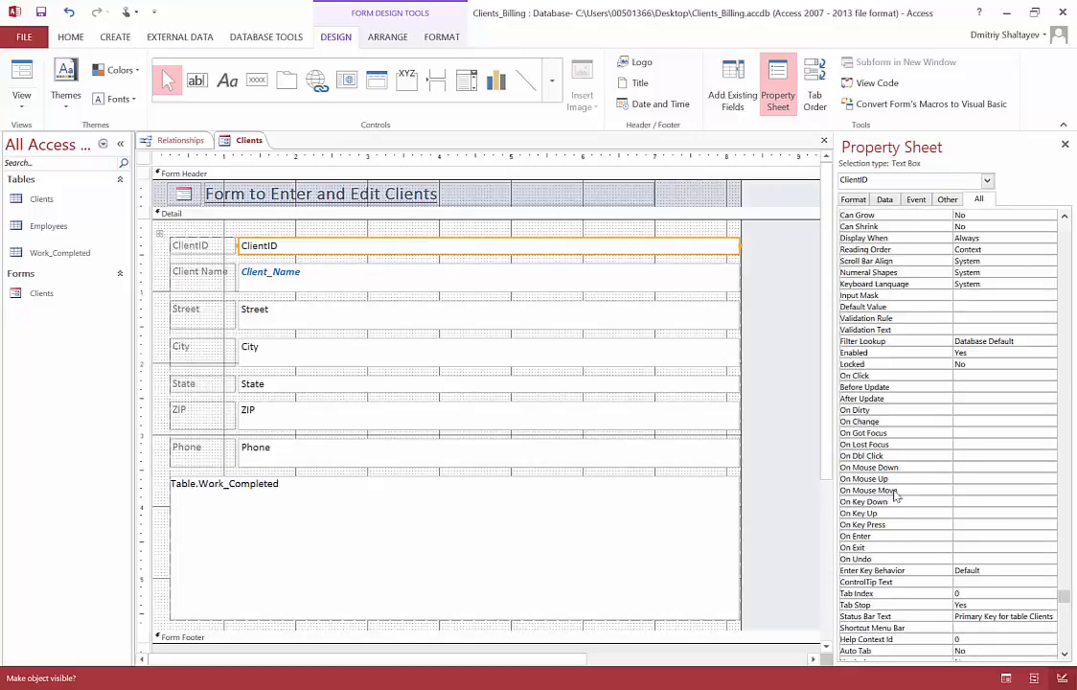
pyautogui.scroll(1, 876, 451)
pyautogui.scroll(-1, 882, 459)
pyautogui.click(874, 353)
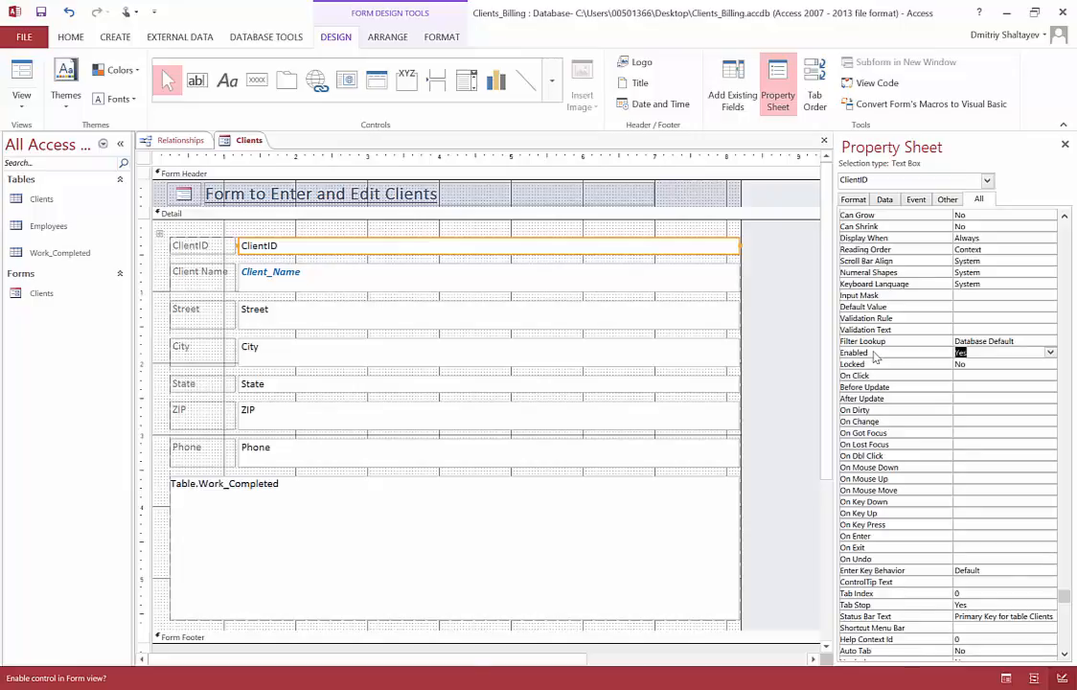
pyautogui.click(976, 352)
pyautogui.click(1050, 353)
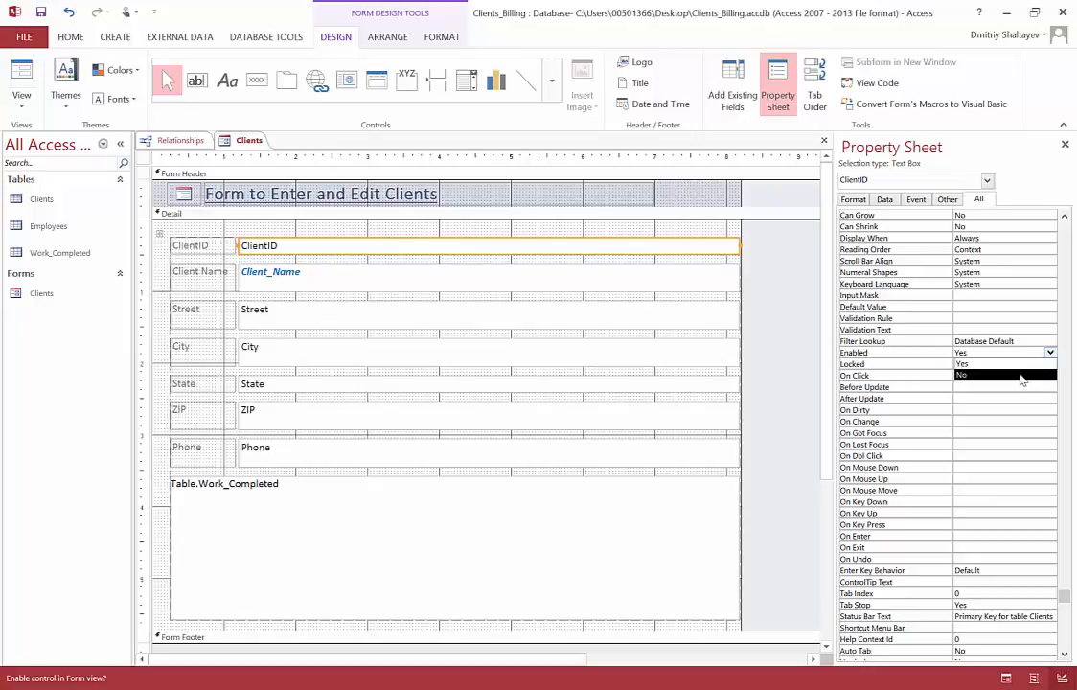
pyautogui.click(1022, 375)
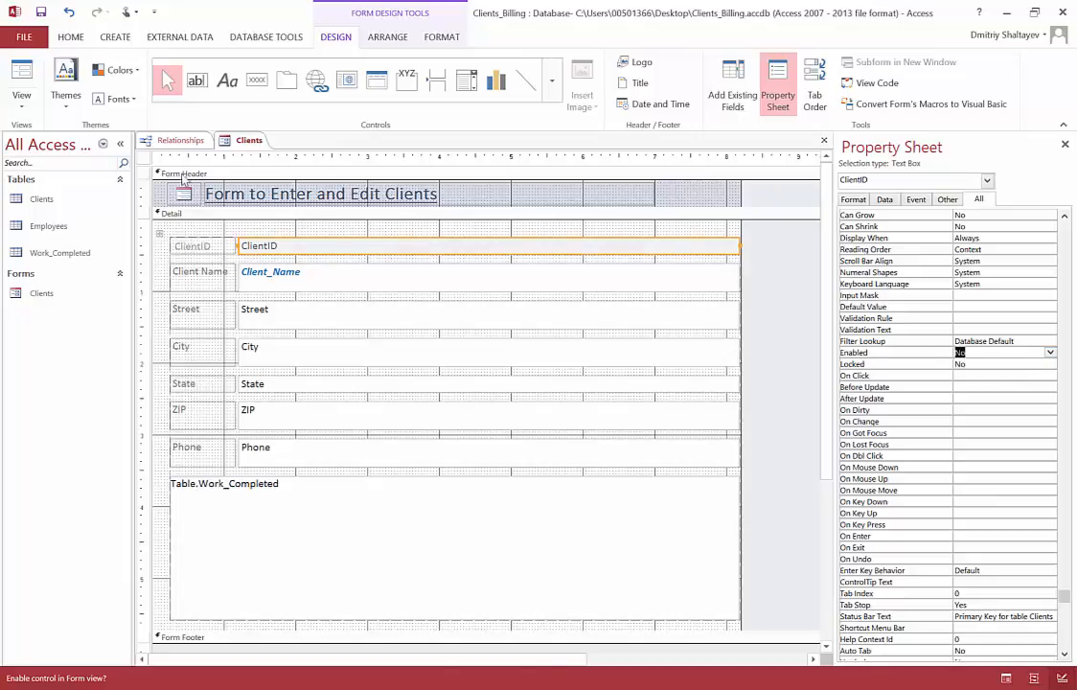
pyautogui.click(21, 99)
pyautogui.click(58, 140)
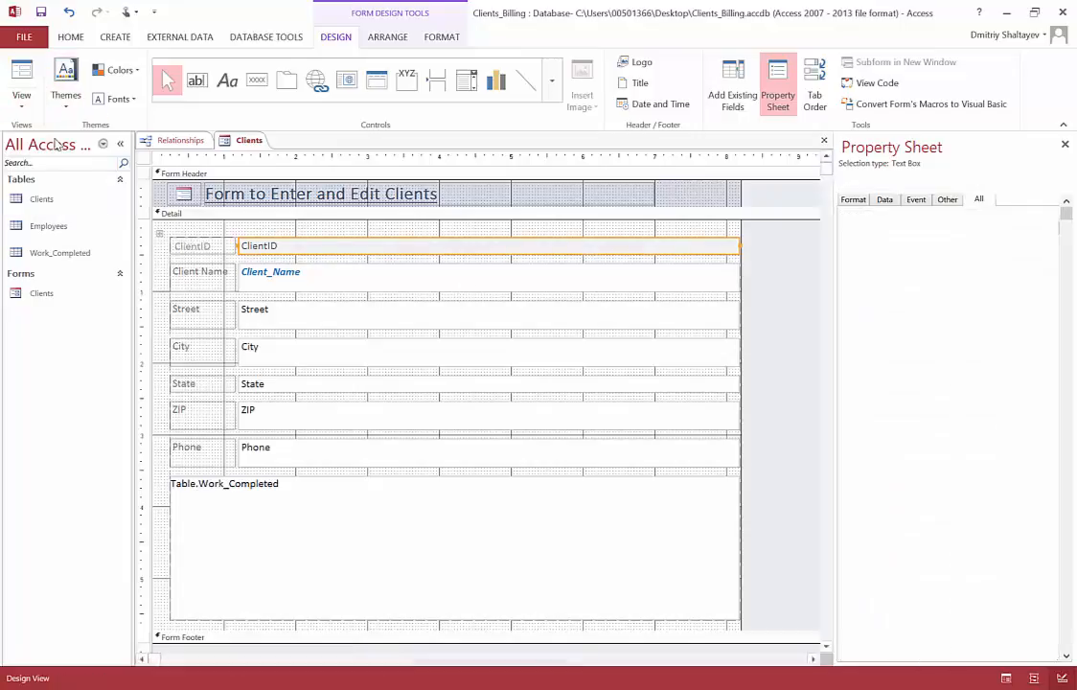
# Step: Return the form to Design View and set the ClientID text box's Visible property to Yes
pyautogui.click(21, 100)
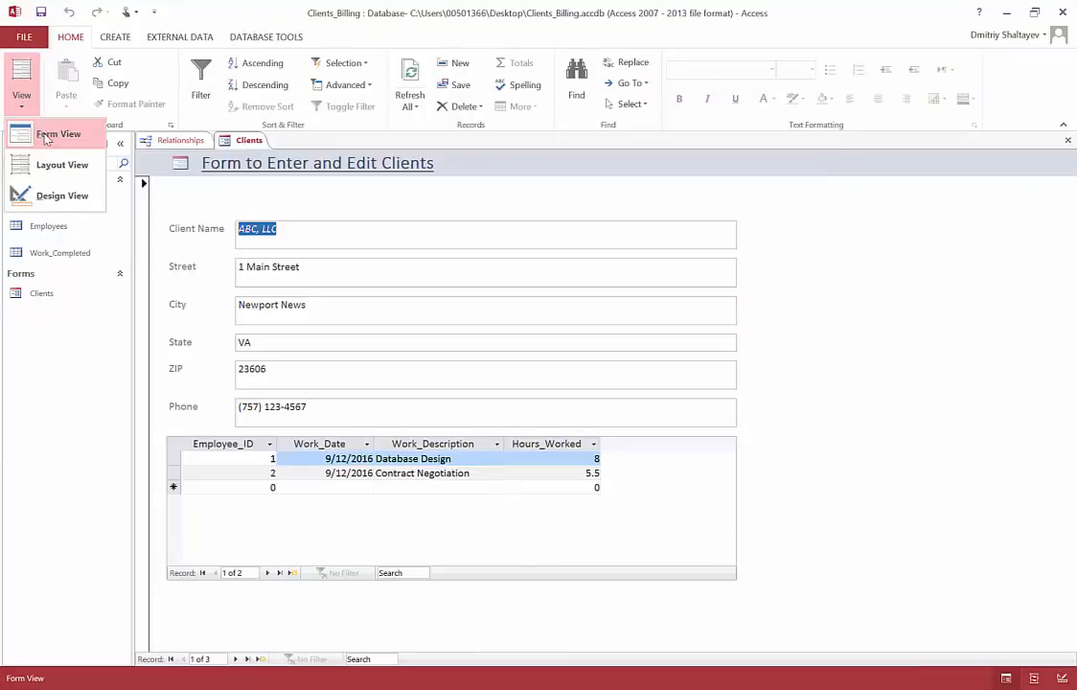
pyautogui.click(59, 196)
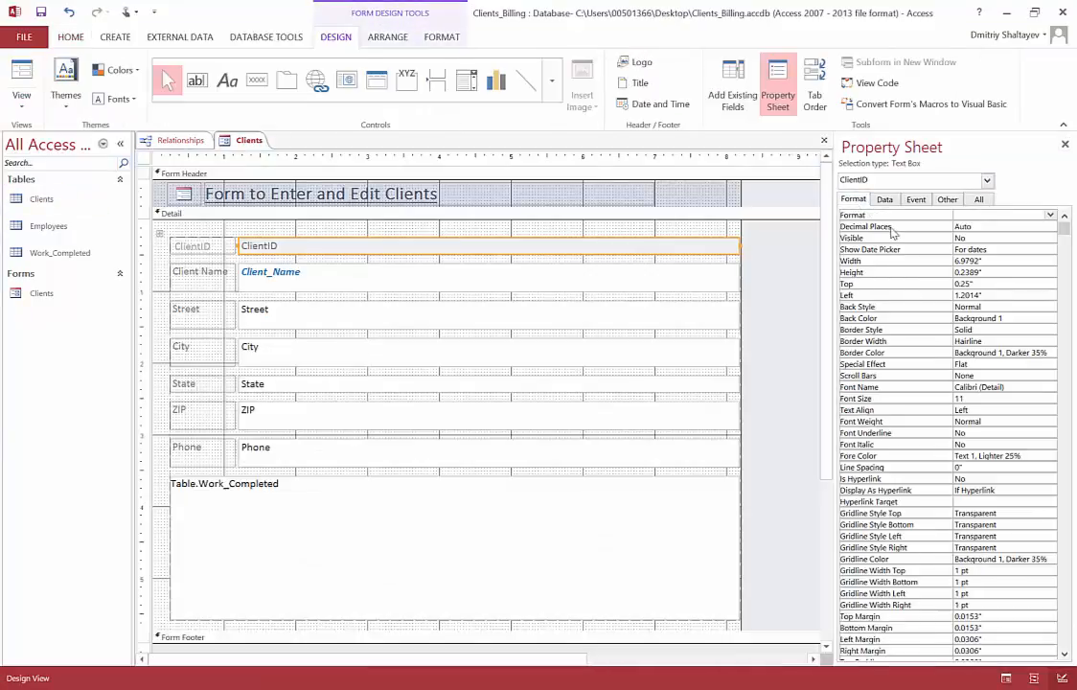
pyautogui.click(1009, 240)
pyautogui.click(1050, 239)
pyautogui.click(1013, 259)
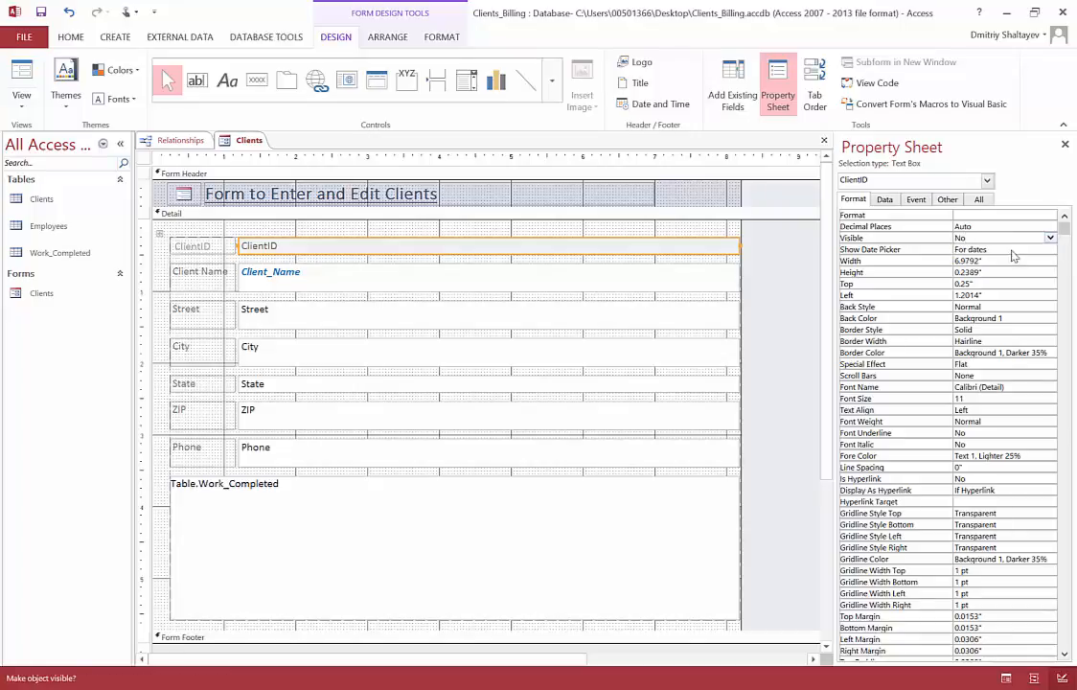
# Step: Reselect No for the ClientID text box's Enabled property and preview the form in Form View
pyautogui.click(980, 200)
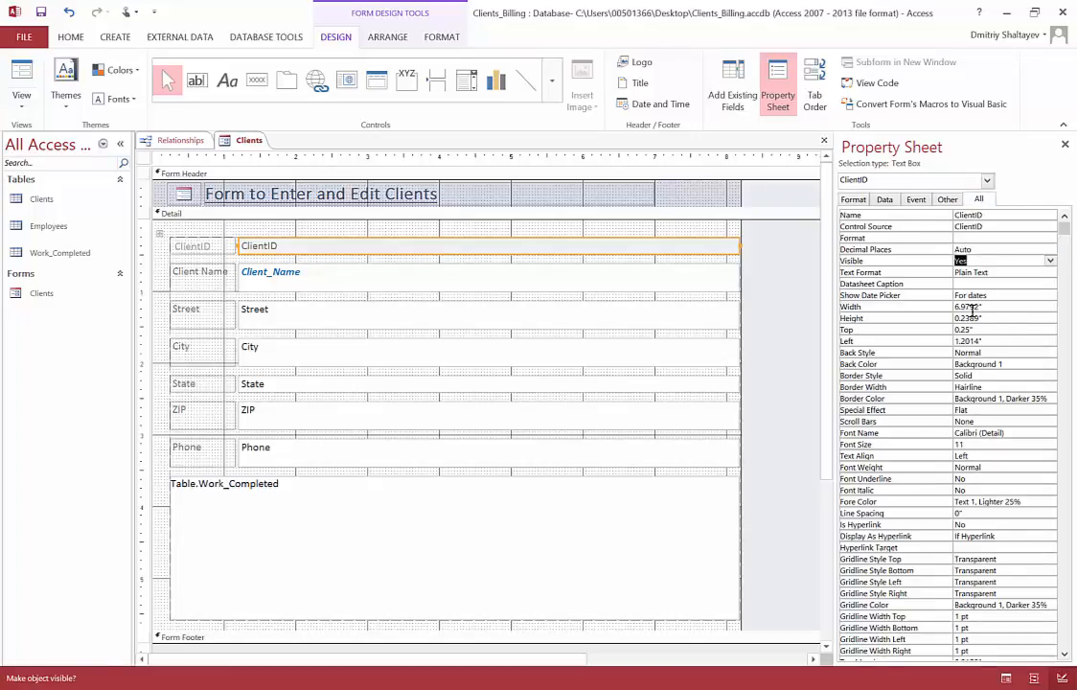
pyautogui.moveTo(1066, 233); pyautogui.dragTo(1076, 514)
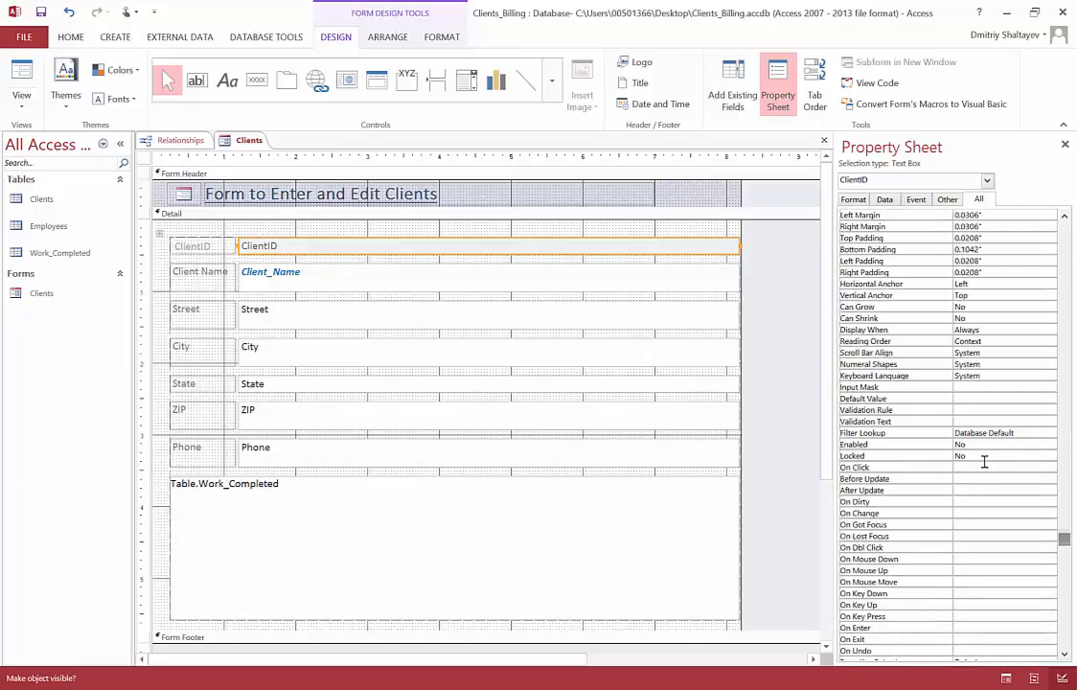
pyautogui.click(1002, 446)
pyautogui.click(1051, 447)
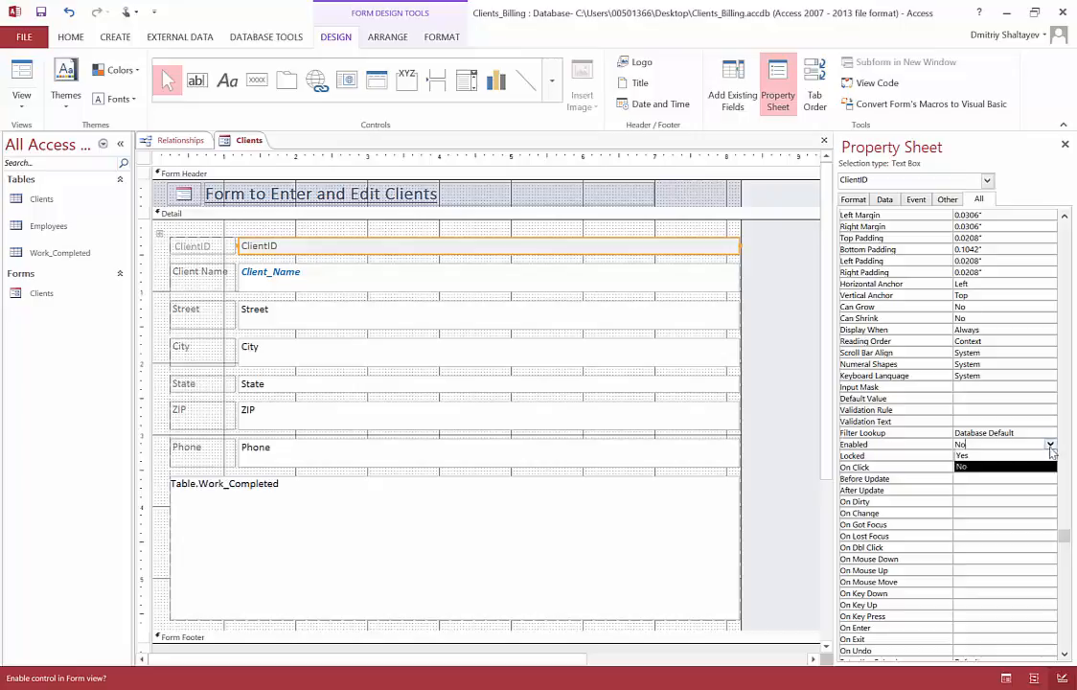
pyautogui.click(1016, 465)
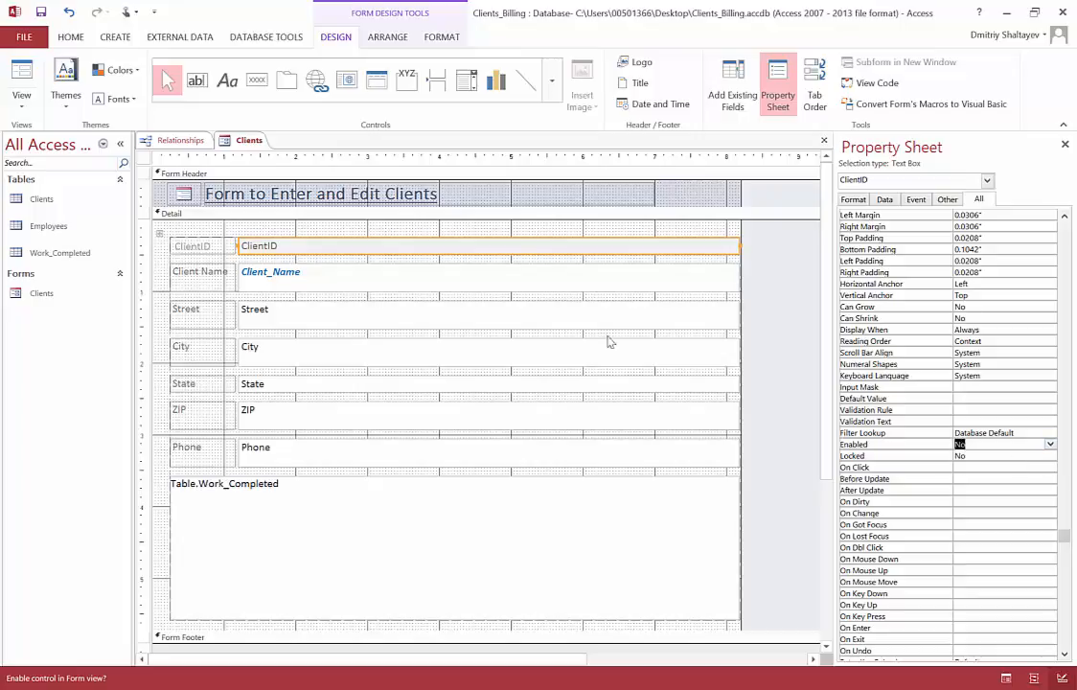
pyautogui.click(26, 106)
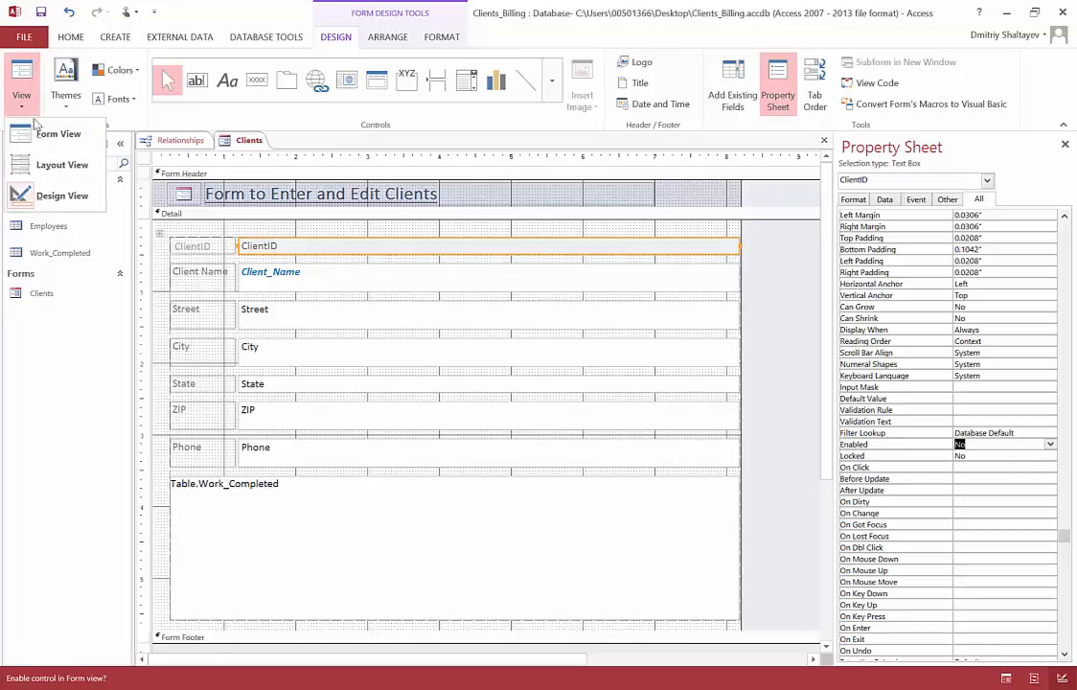
pyautogui.click(43, 134)
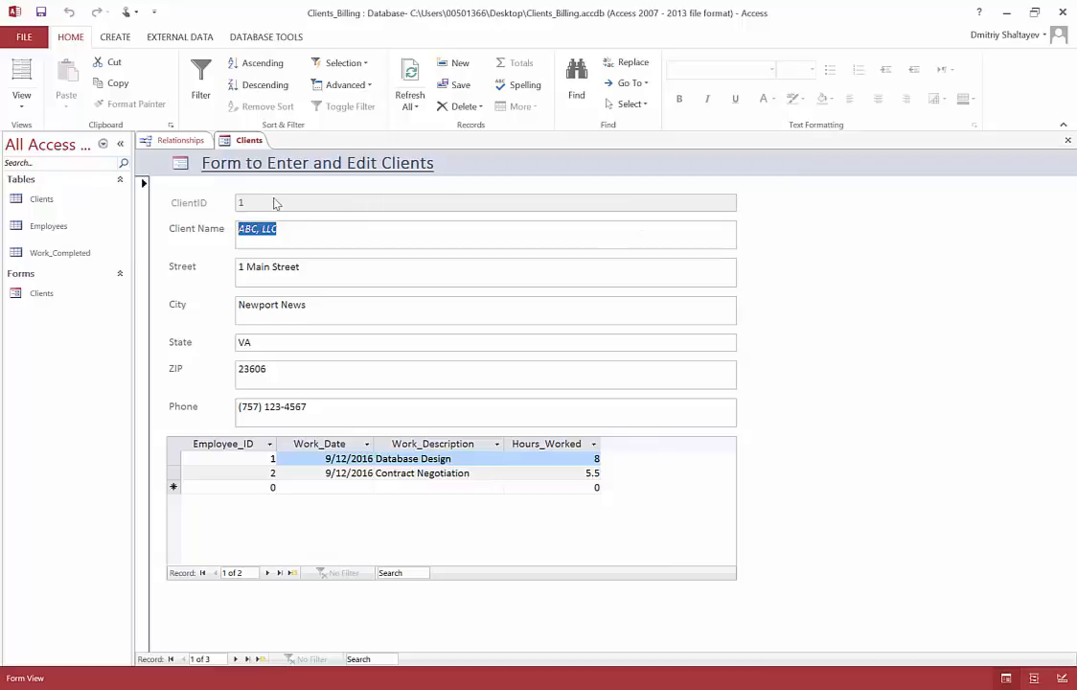
# Step: Set the ClientID text box's Locked property to Yes in Design View and preview the form in Form View
pyautogui.click(21, 105)
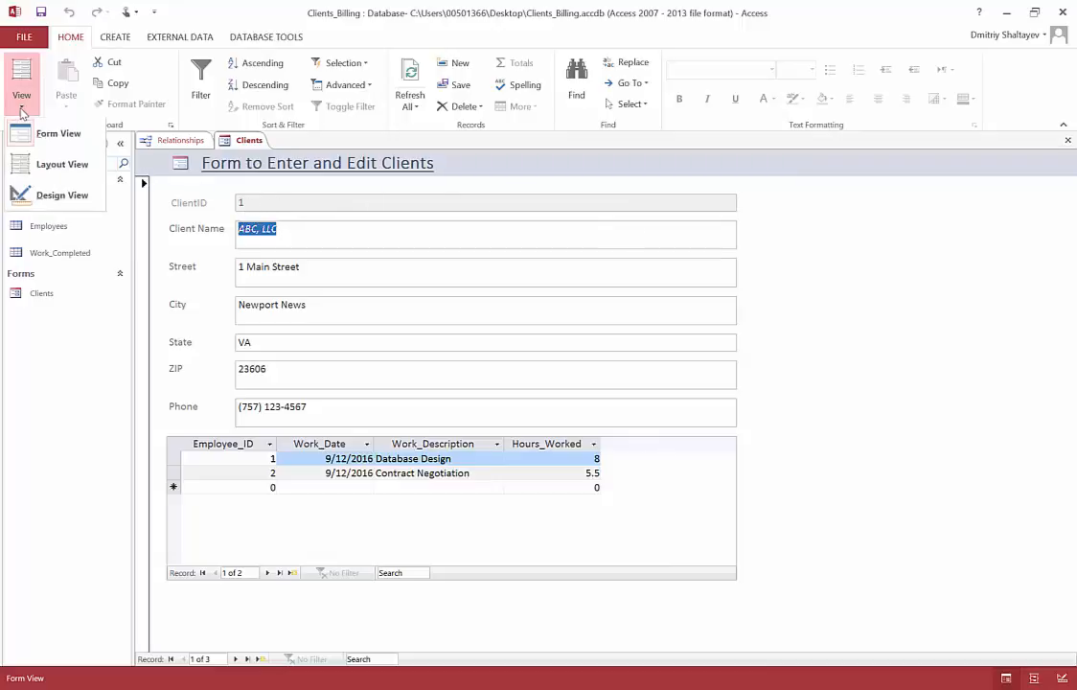
pyautogui.click(62, 196)
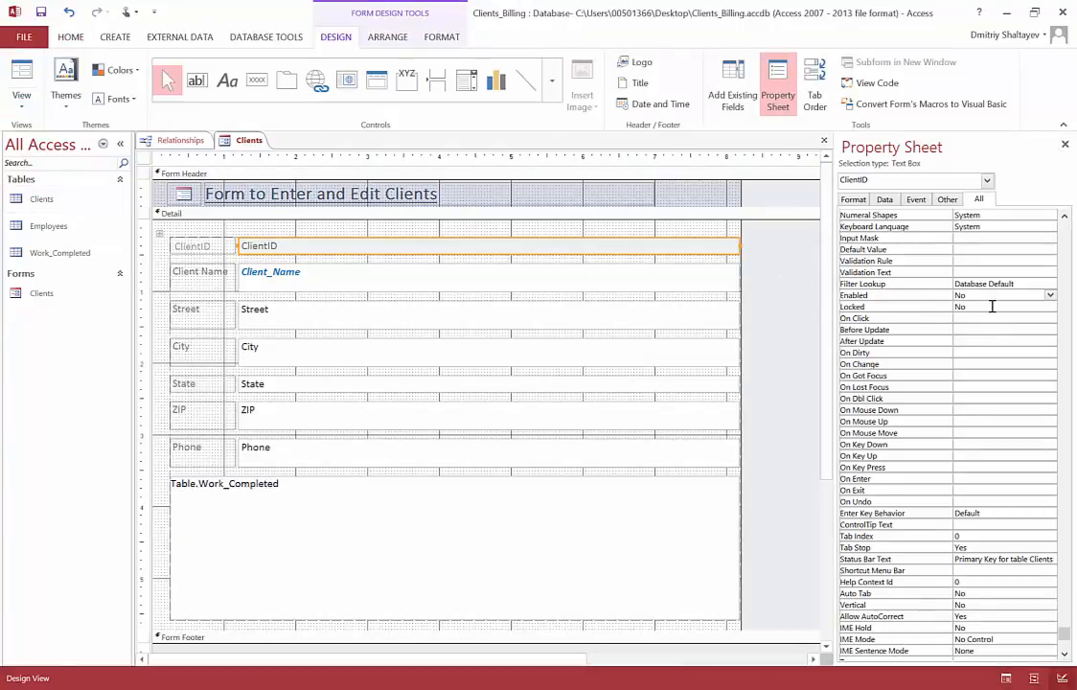
pyautogui.click(901, 306)
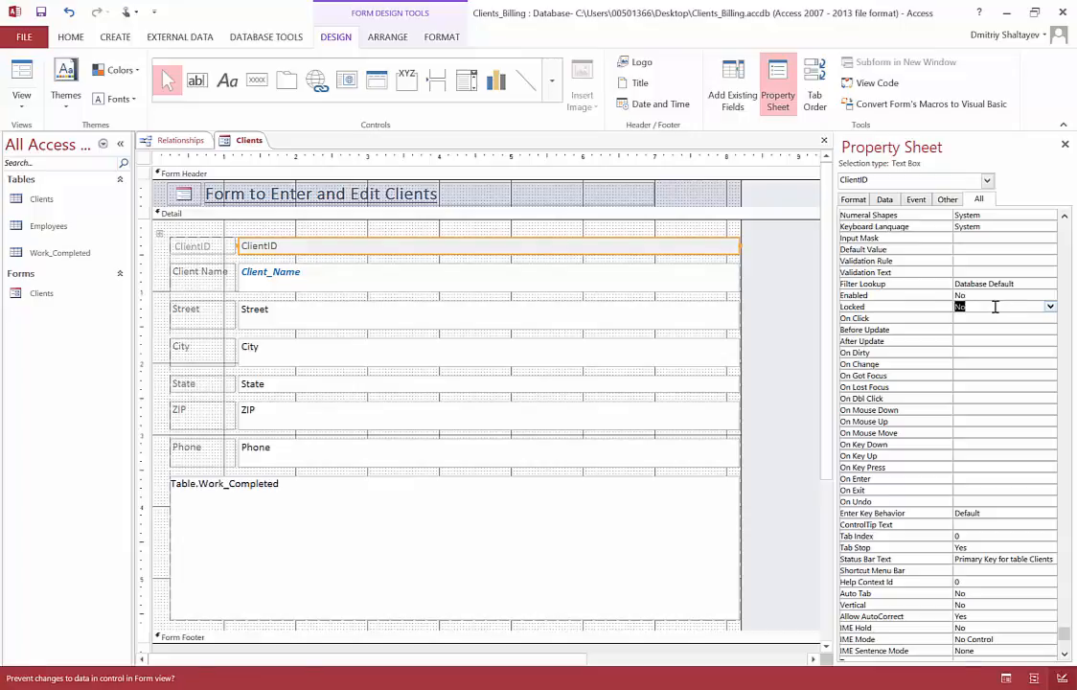
pyautogui.click(1050, 307)
pyautogui.click(1020, 320)
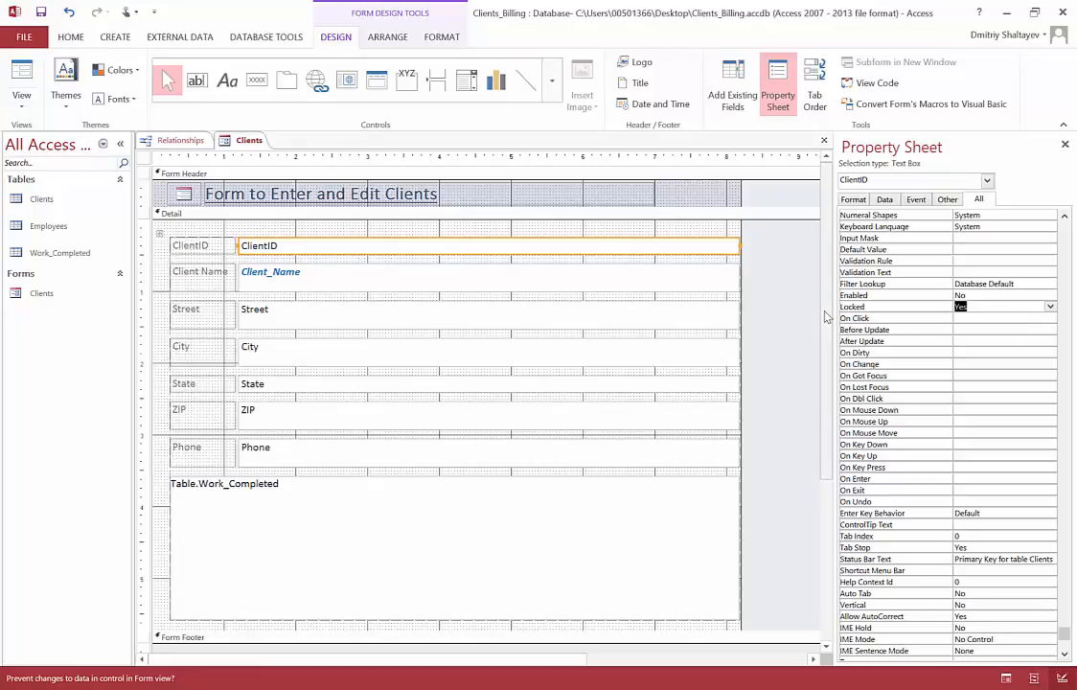
pyautogui.click(27, 103)
pyautogui.click(44, 134)
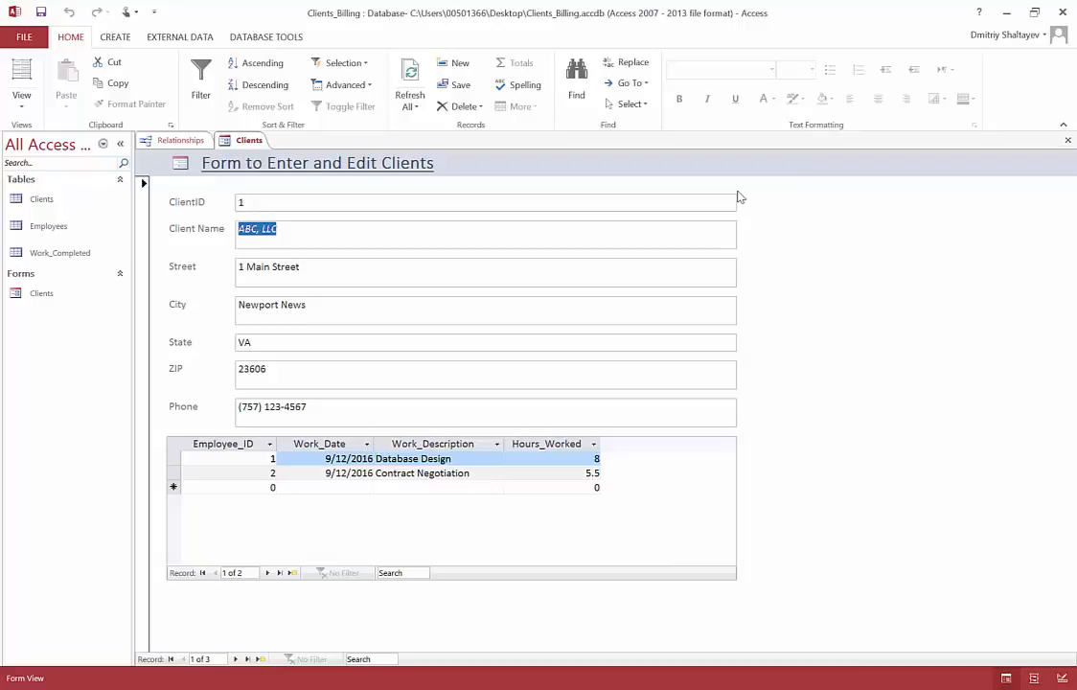
# Step: Change the ClientID text box's Border Style to Transparent in Design View and preview the form in Form View
pyautogui.click(21, 112)
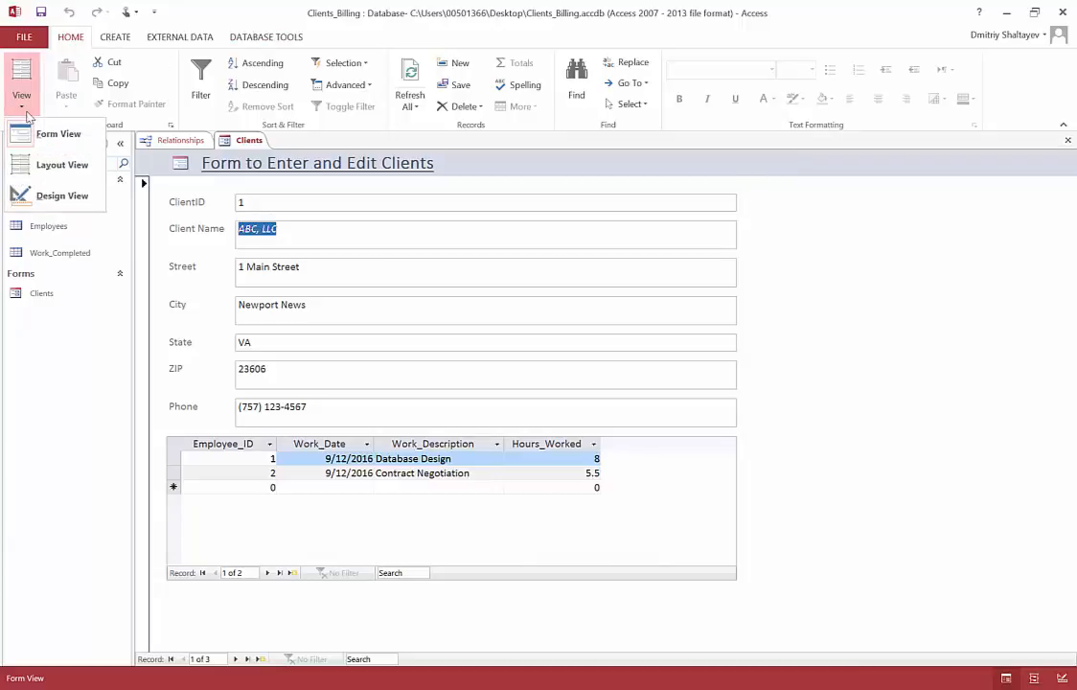
pyautogui.click(63, 196)
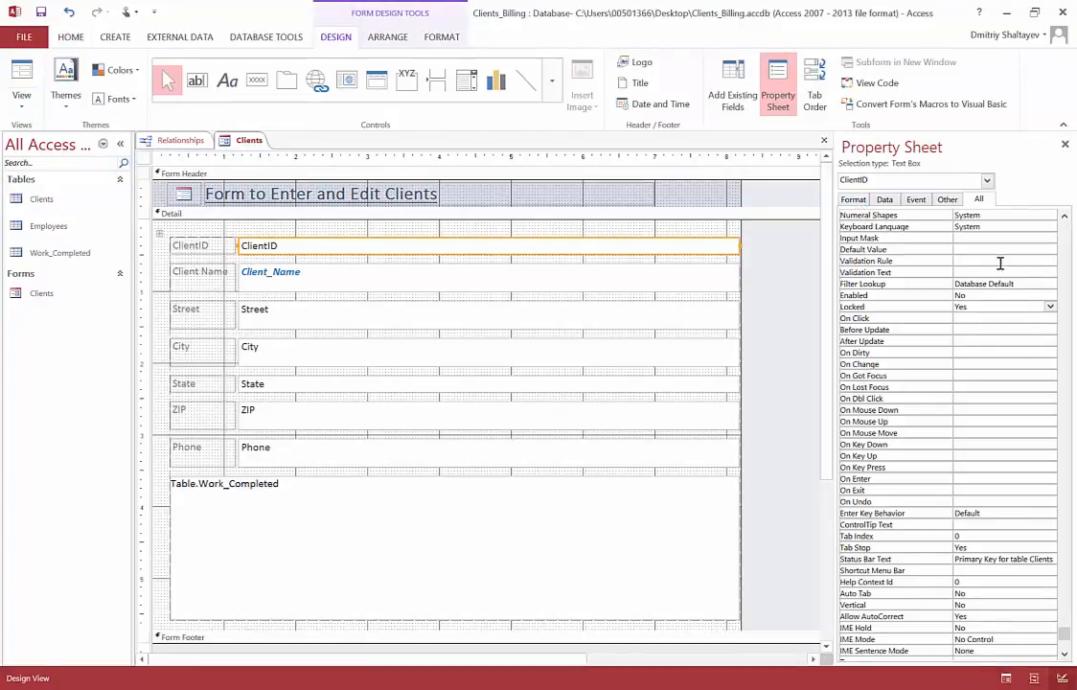
pyautogui.click(858, 203)
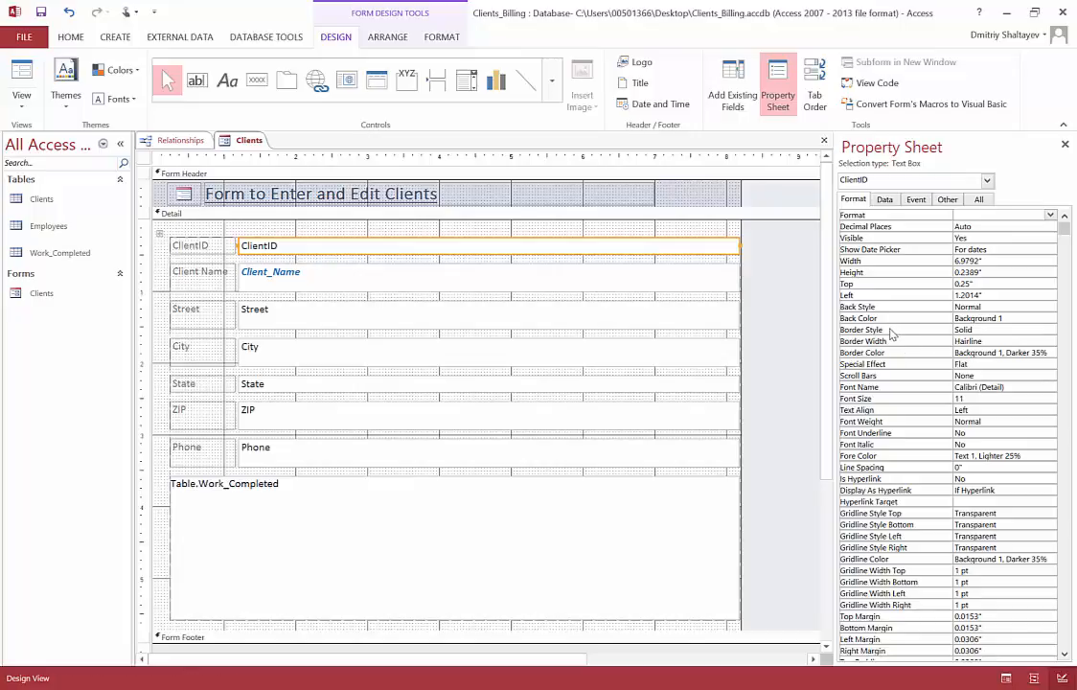
pyautogui.click(1004, 332)
pyautogui.click(1051, 330)
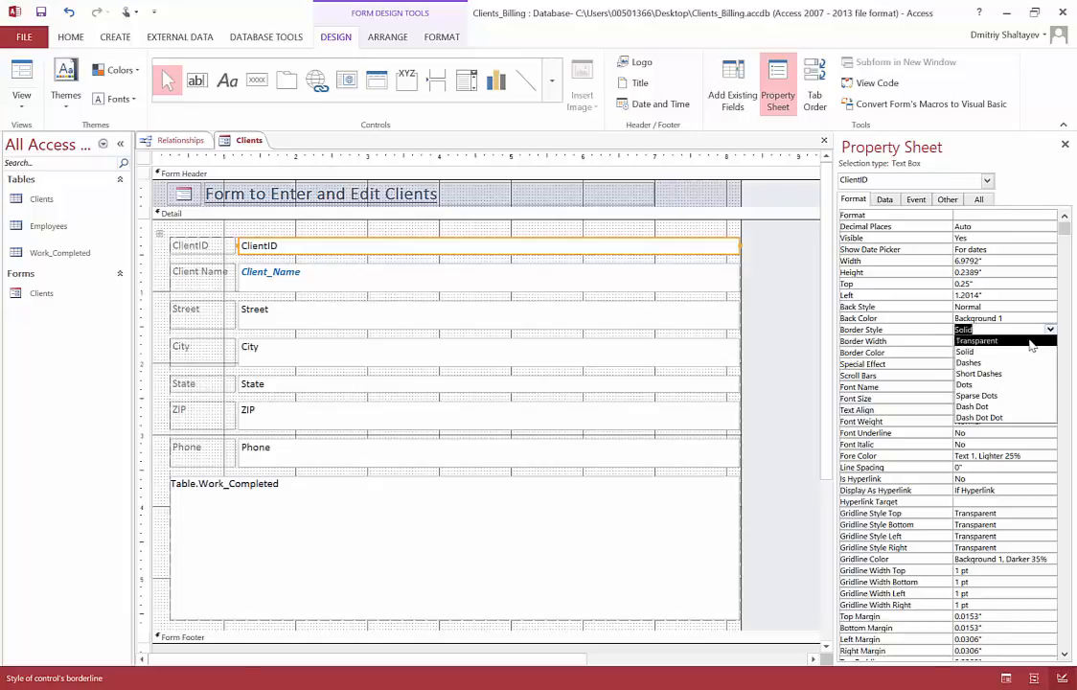
pyautogui.click(1031, 342)
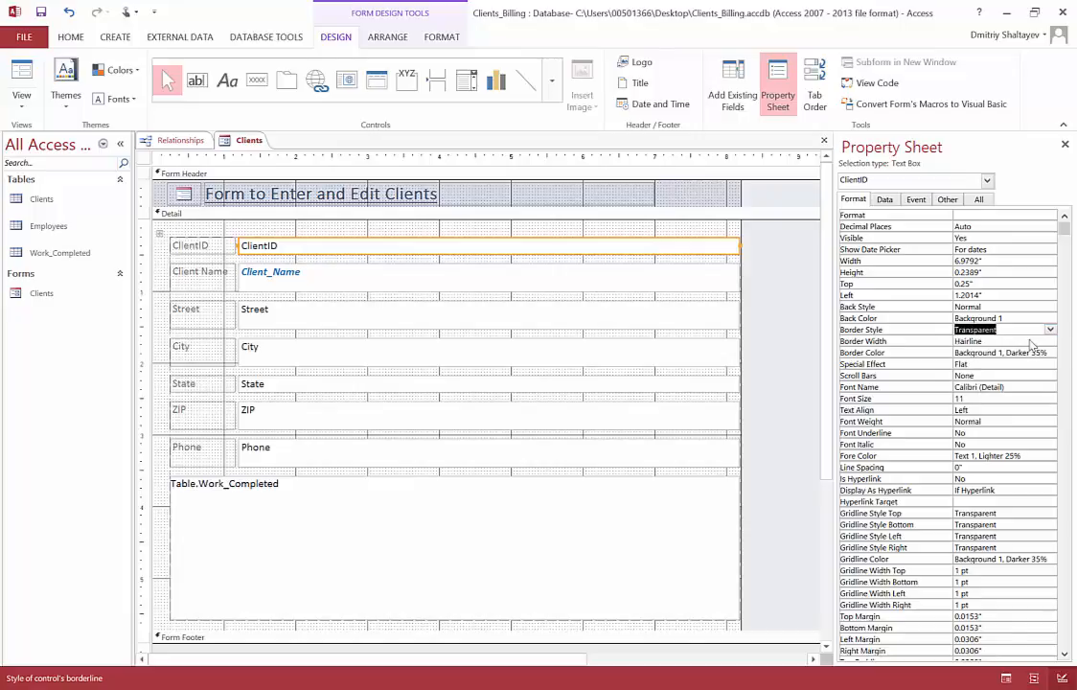
pyautogui.click(29, 114)
pyautogui.click(52, 134)
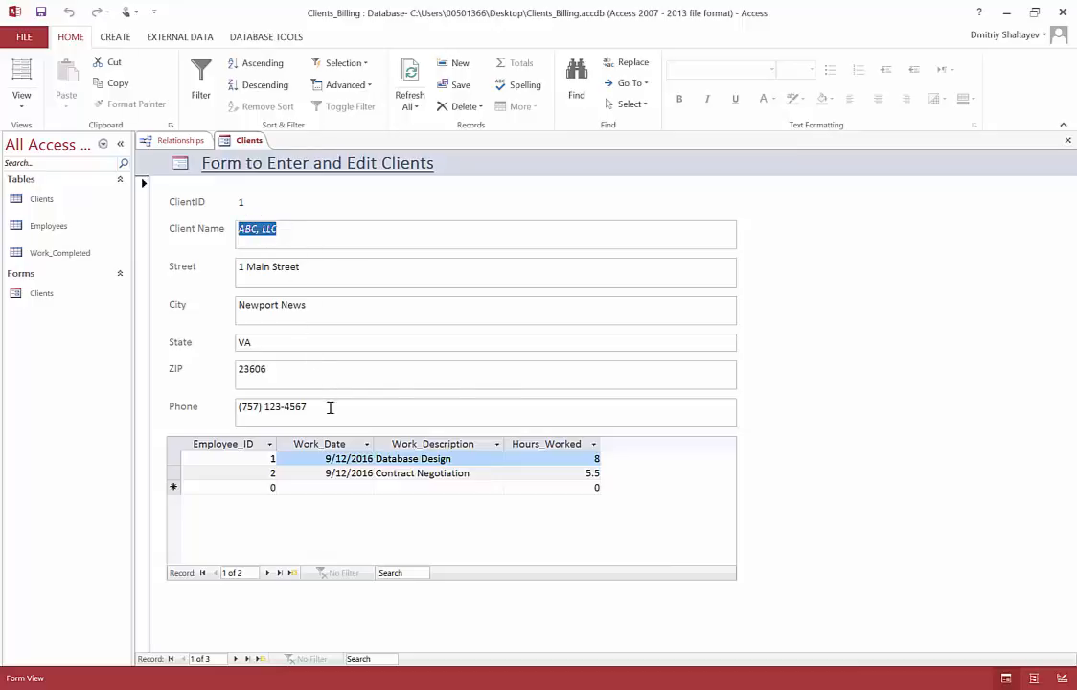
# Step: Browse forward through the client records, return to the first record and select its Street value
pyautogui.click(235, 660)
pyautogui.click(234, 660)
pyautogui.doubleClick(183, 661)
pyautogui.moveTo(319, 271); pyautogui.dragTo(237, 265)
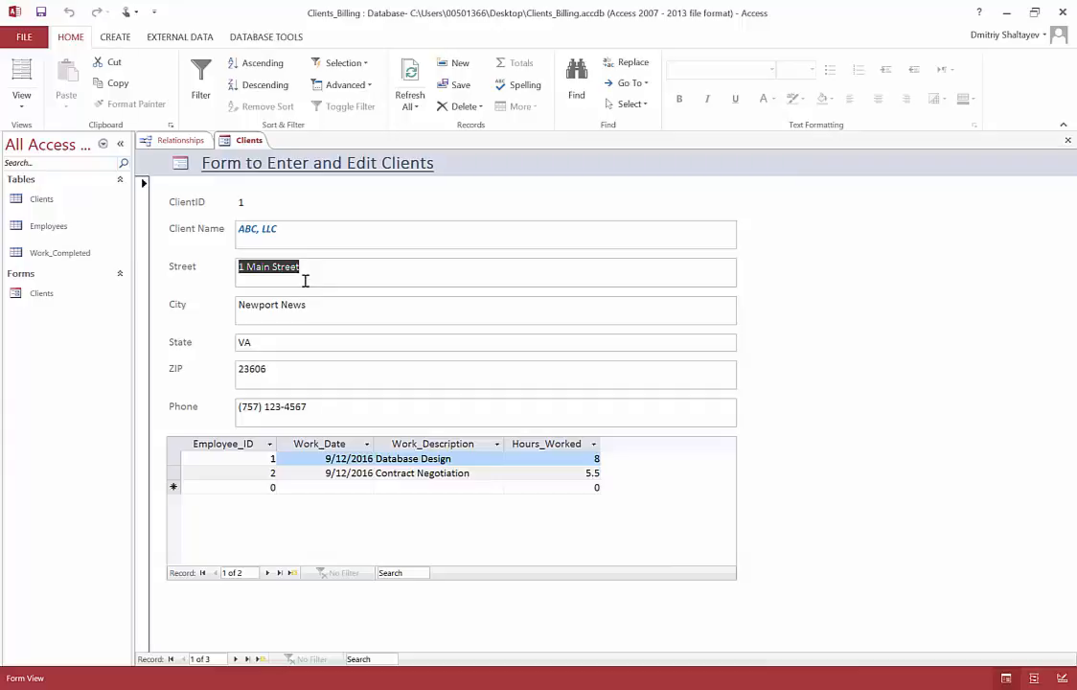
# Step: Reopen the form in Design View and highlight the Work_Completed table name inside the subform control
pyautogui.click(21, 103)
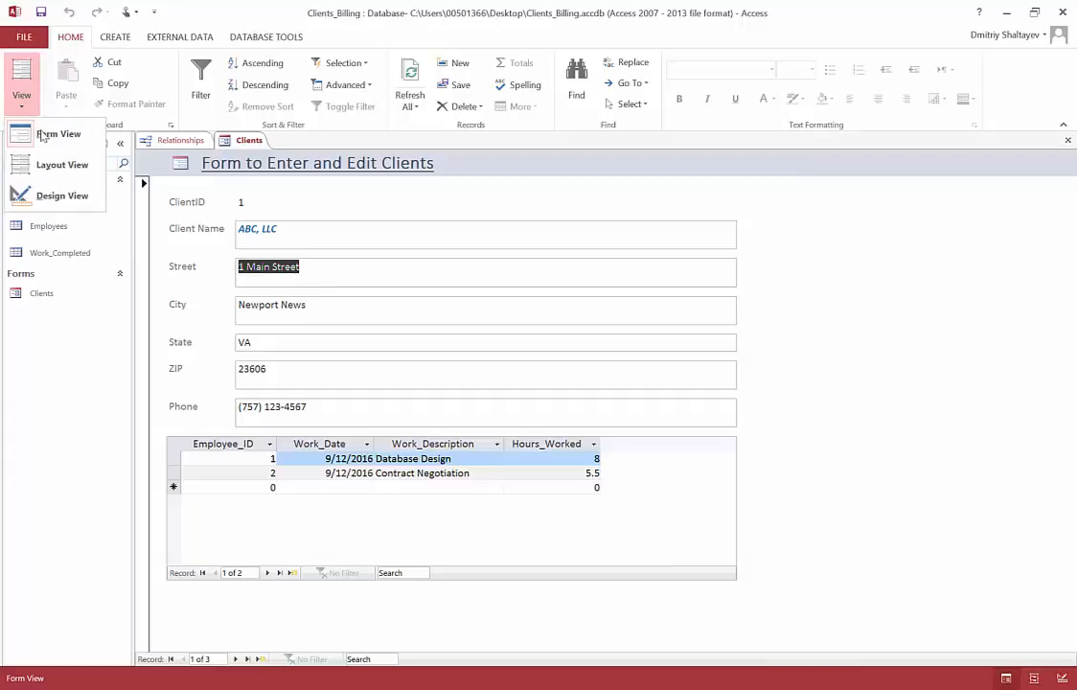
pyautogui.click(59, 196)
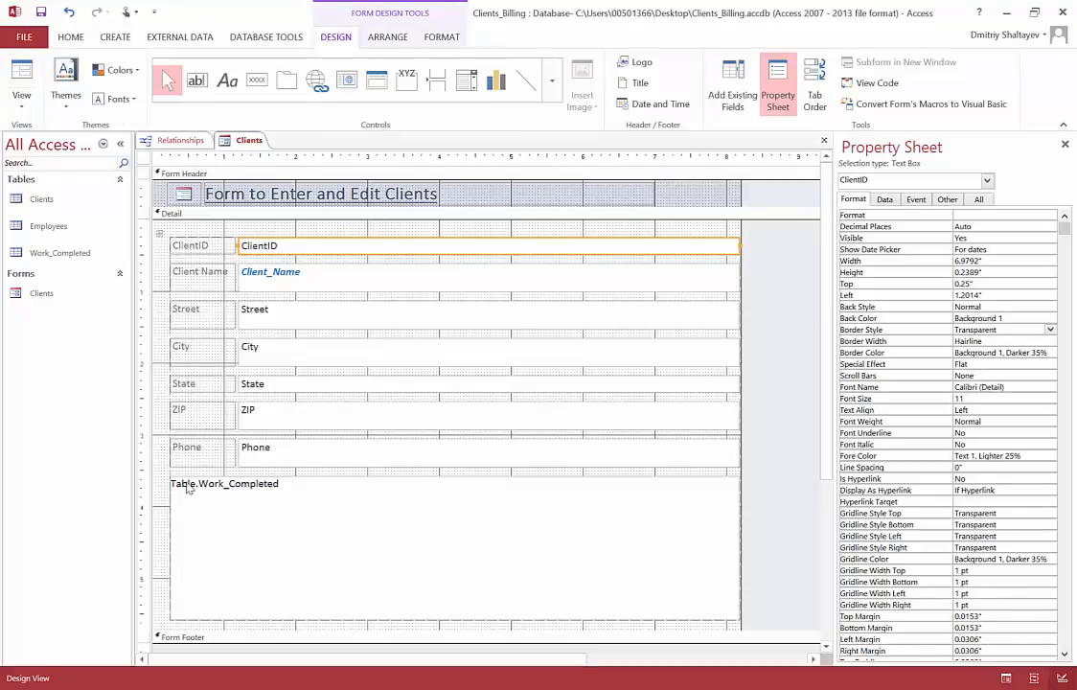
pyautogui.click(316, 521)
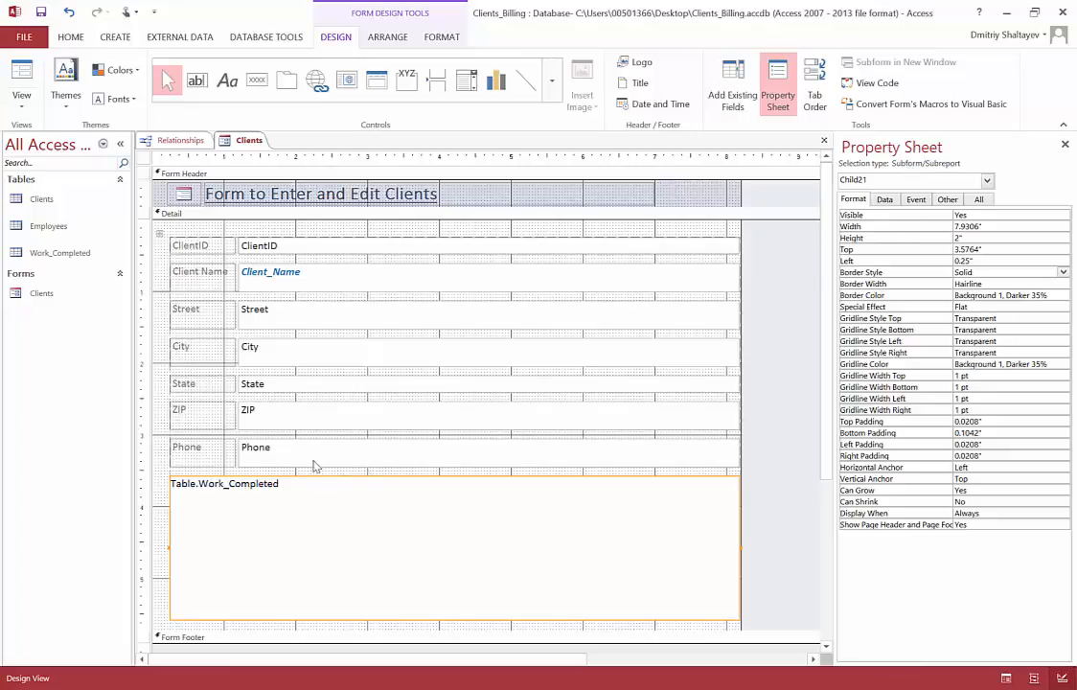
pyautogui.click(203, 483)
pyautogui.moveTo(200, 483); pyautogui.dragTo(295, 485)
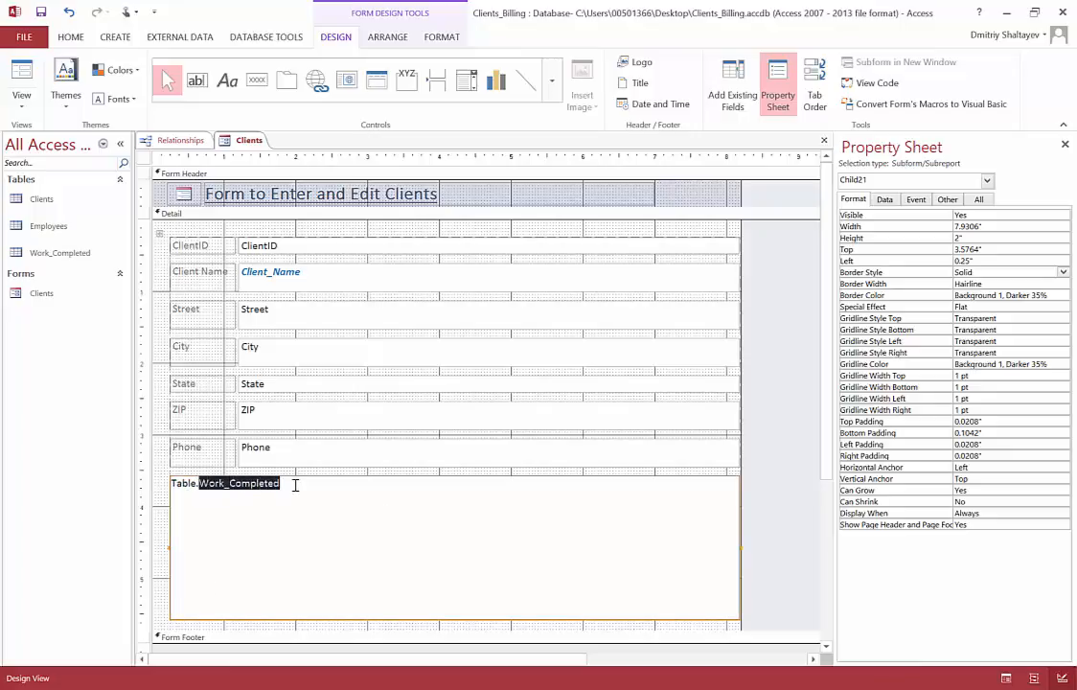
# Step: Switch the form to Form View and review the work dates, descriptions and hours in the first client's Work_Completed subform
pyautogui.click(21, 105)
pyautogui.click(44, 136)
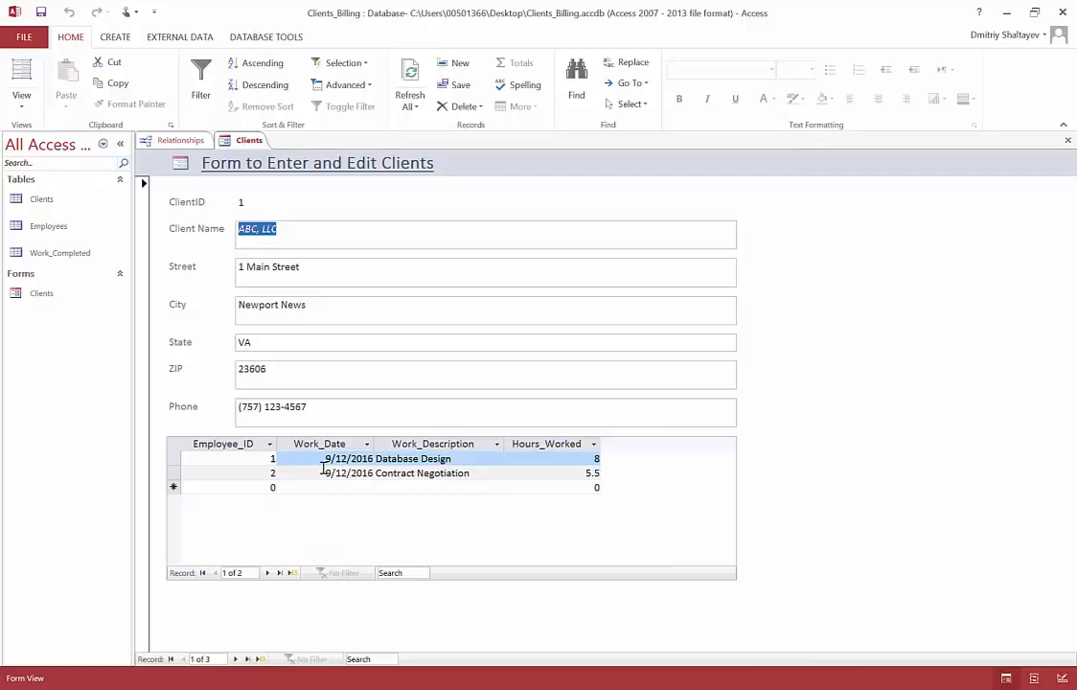
pyautogui.moveTo(291, 459); pyautogui.dragTo(381, 460)
pyautogui.click(461, 464)
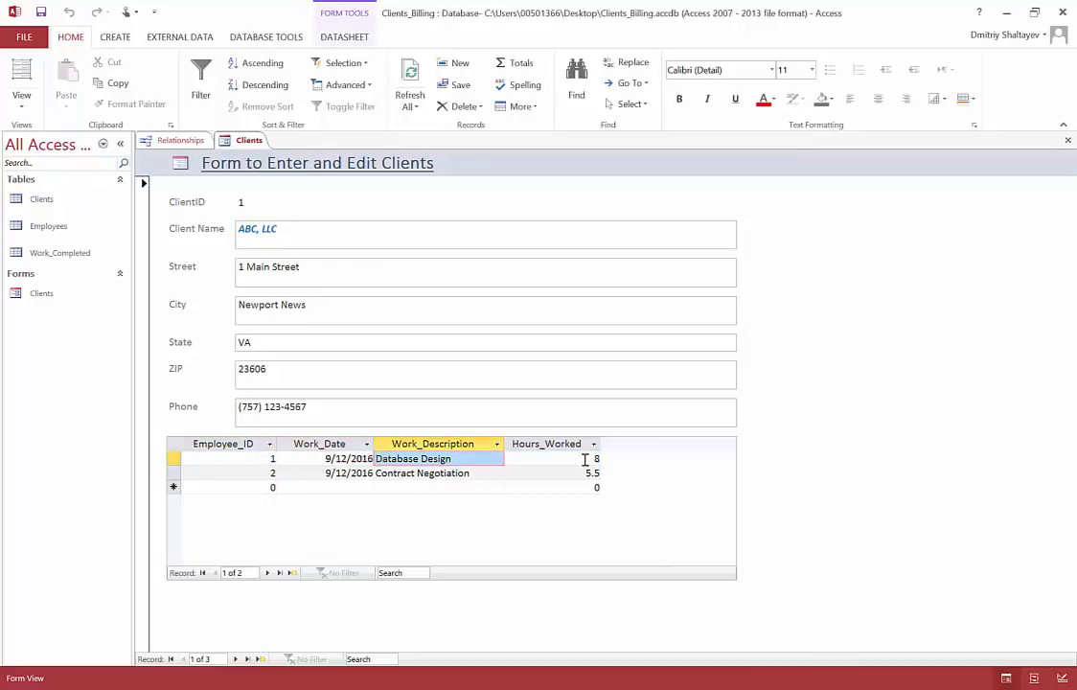
pyautogui.moveTo(586, 459); pyautogui.dragTo(599, 459)
pyautogui.moveTo(266, 473); pyautogui.dragTo(294, 472)
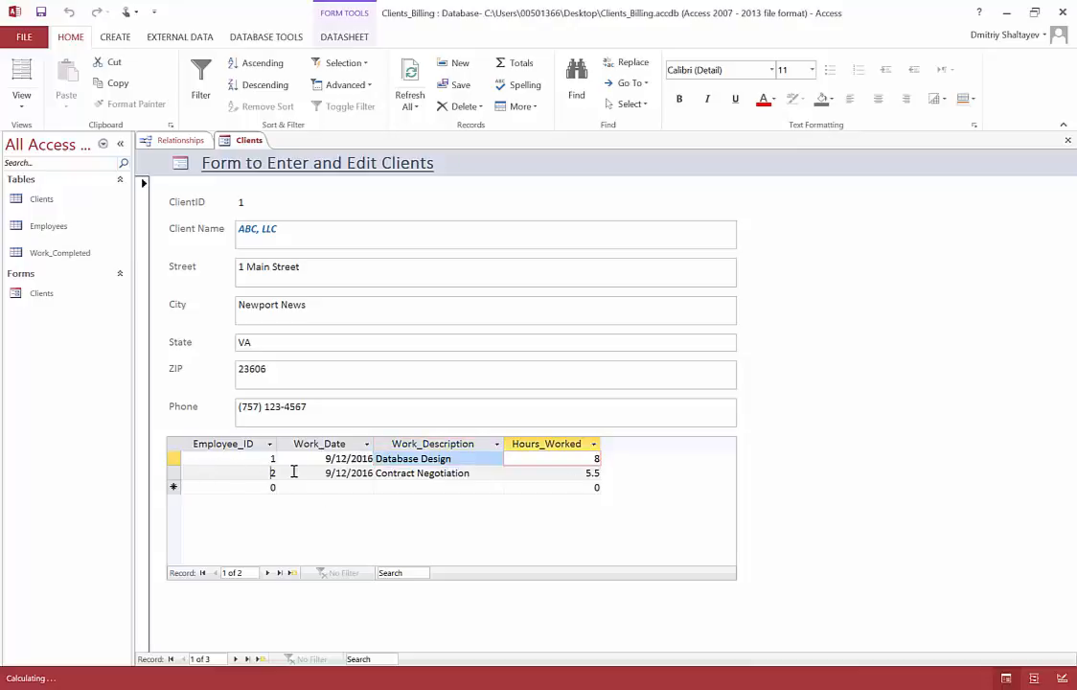
pyautogui.click(346, 473)
pyautogui.click(441, 474)
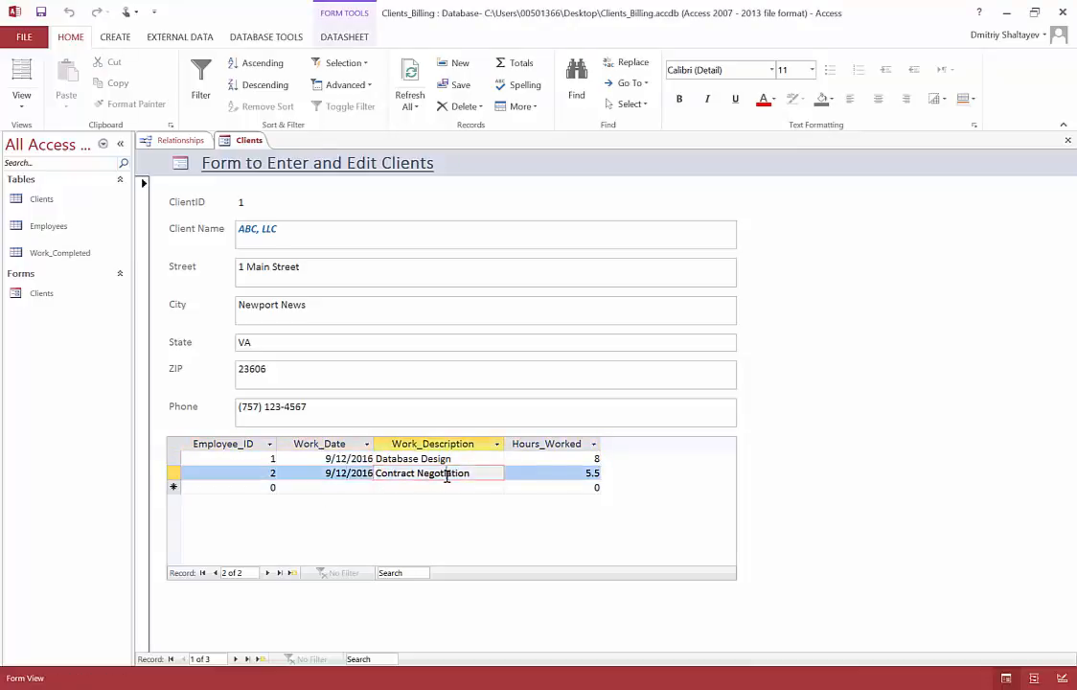
pyautogui.moveTo(585, 474); pyautogui.dragTo(604, 474)
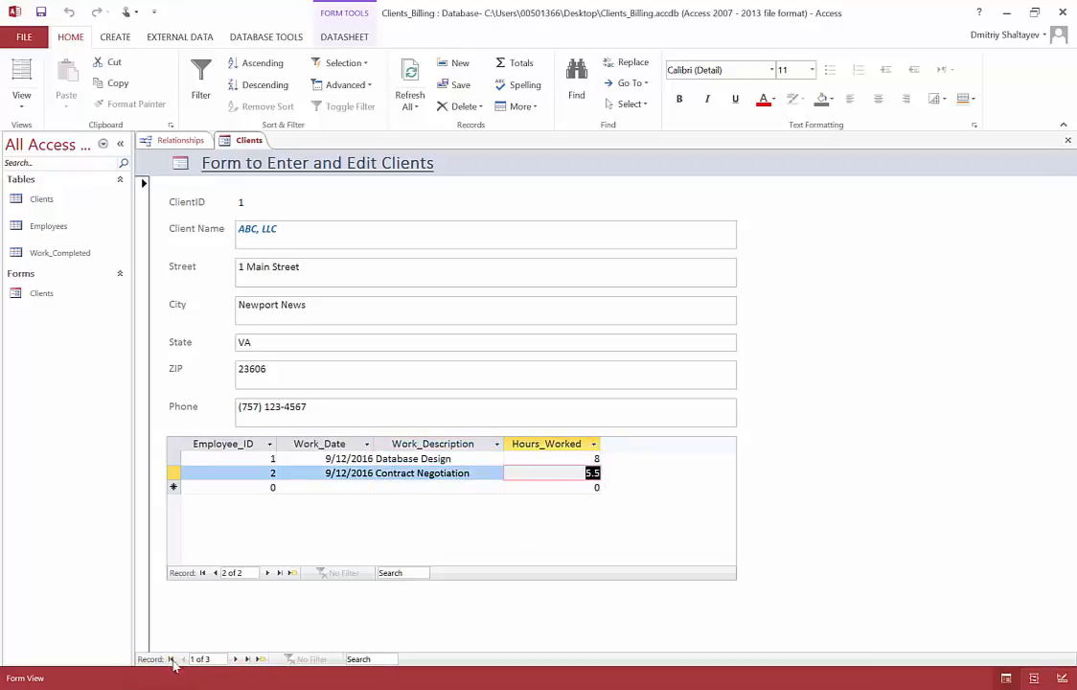
# Step: Go to the second client and examine each field of its work entry, and advance to the third client
pyautogui.click(235, 660)
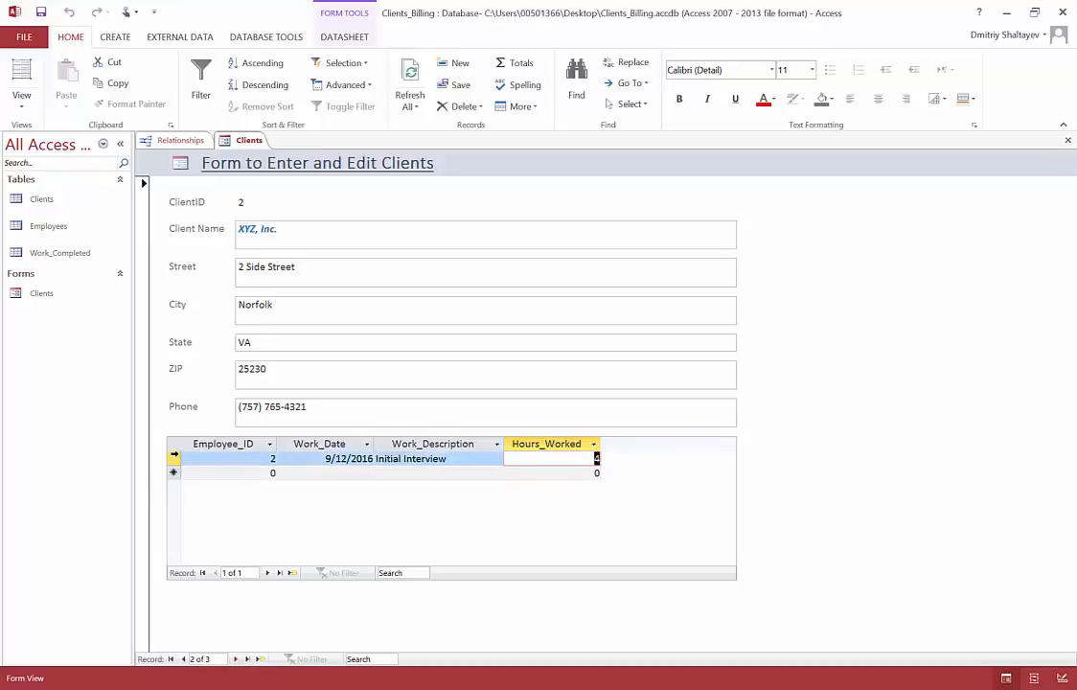
pyautogui.click(349, 458)
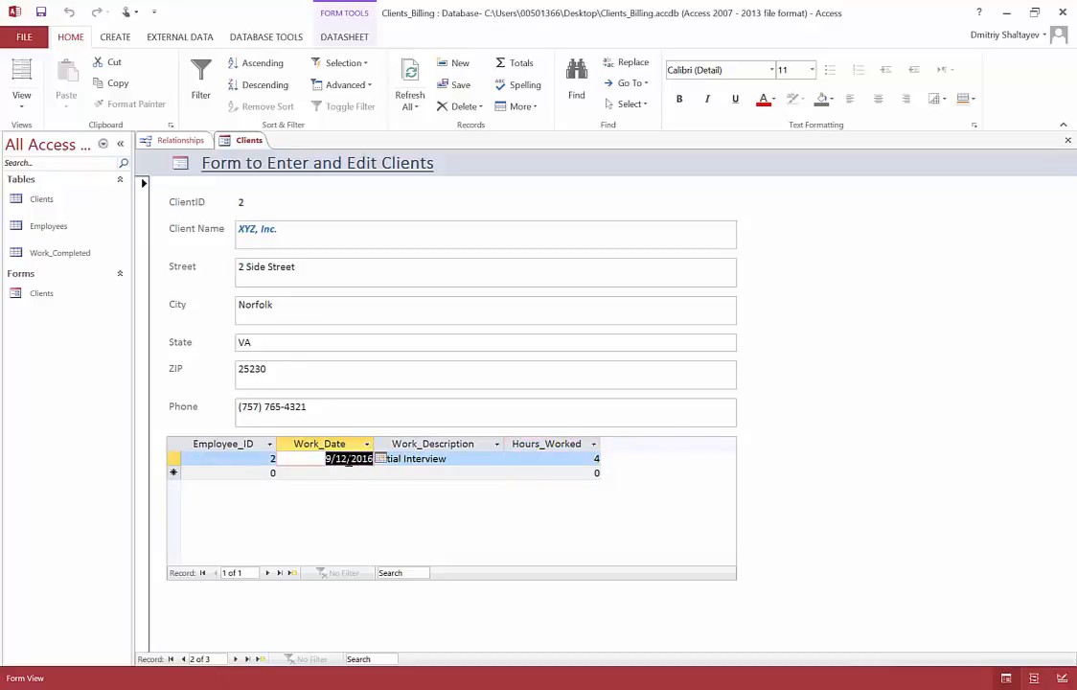
pyautogui.click(274, 459)
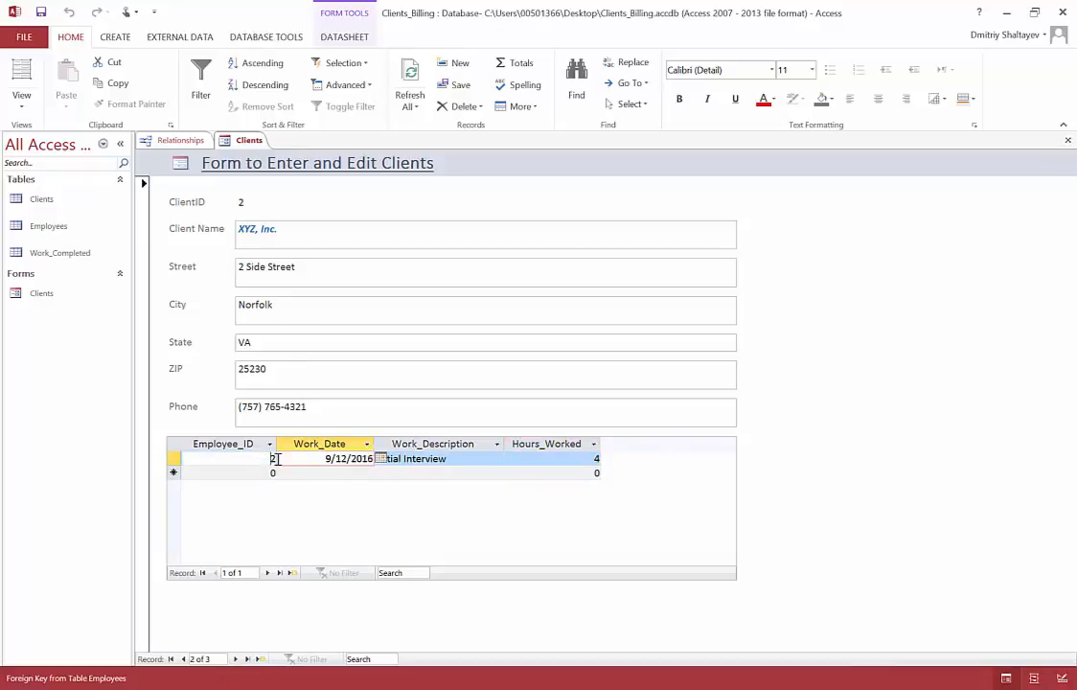
pyautogui.click(452, 458)
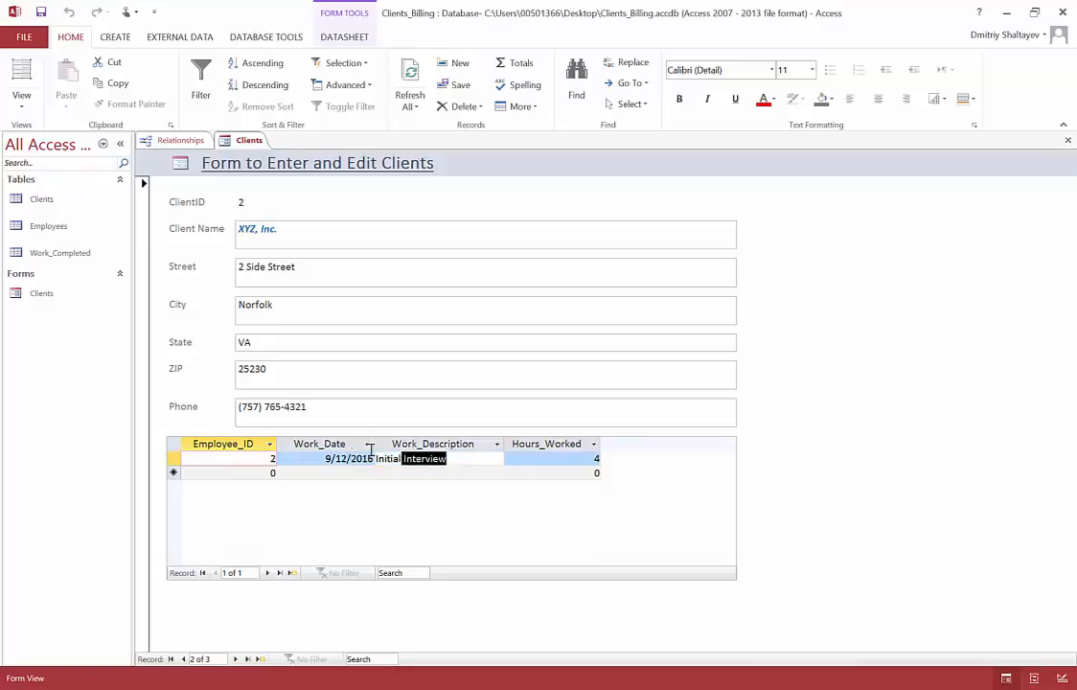
pyautogui.click(595, 458)
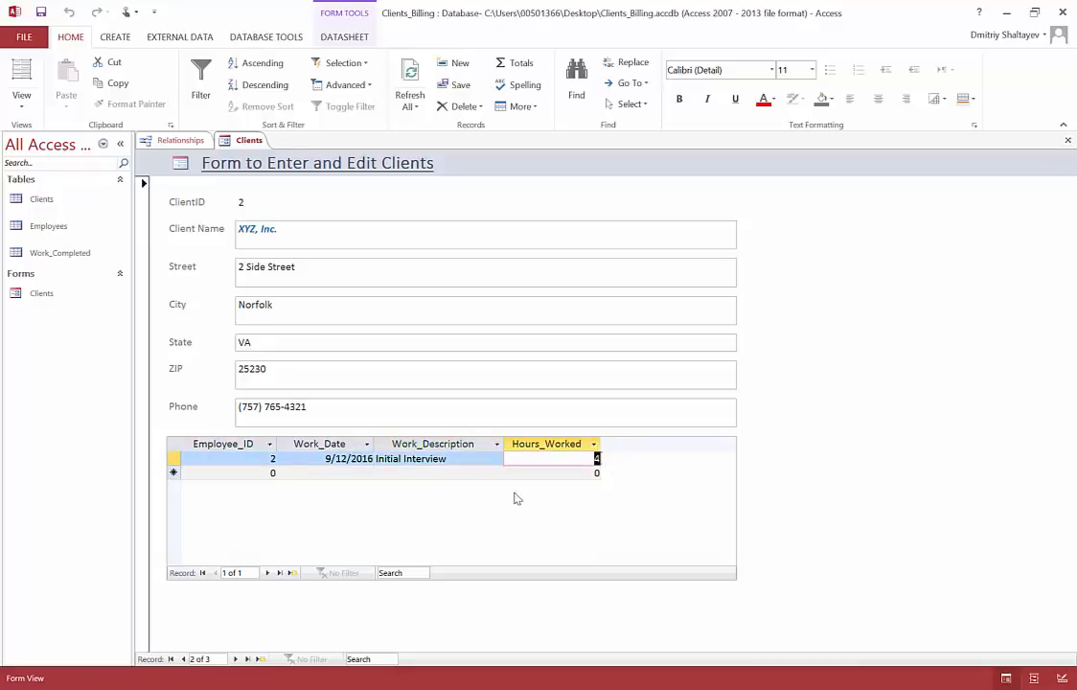
pyautogui.click(235, 660)
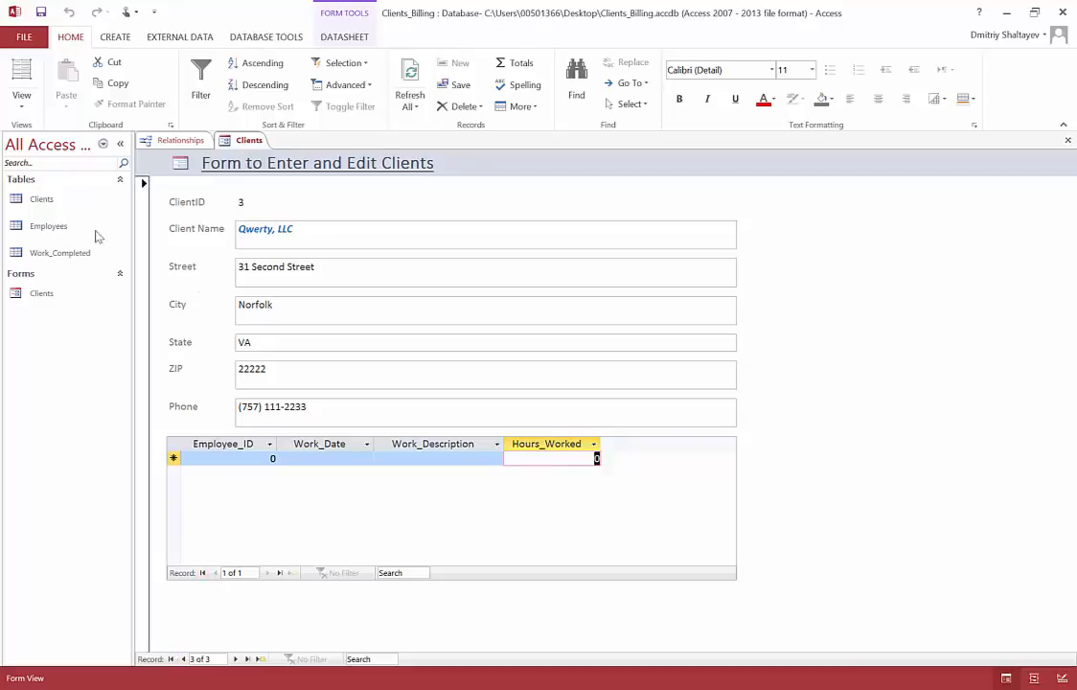
# Step: Look over the form in Design View with the Clients table selected, and preview it in Form View up to the second client
pyautogui.click(21, 97)
pyautogui.click(53, 196)
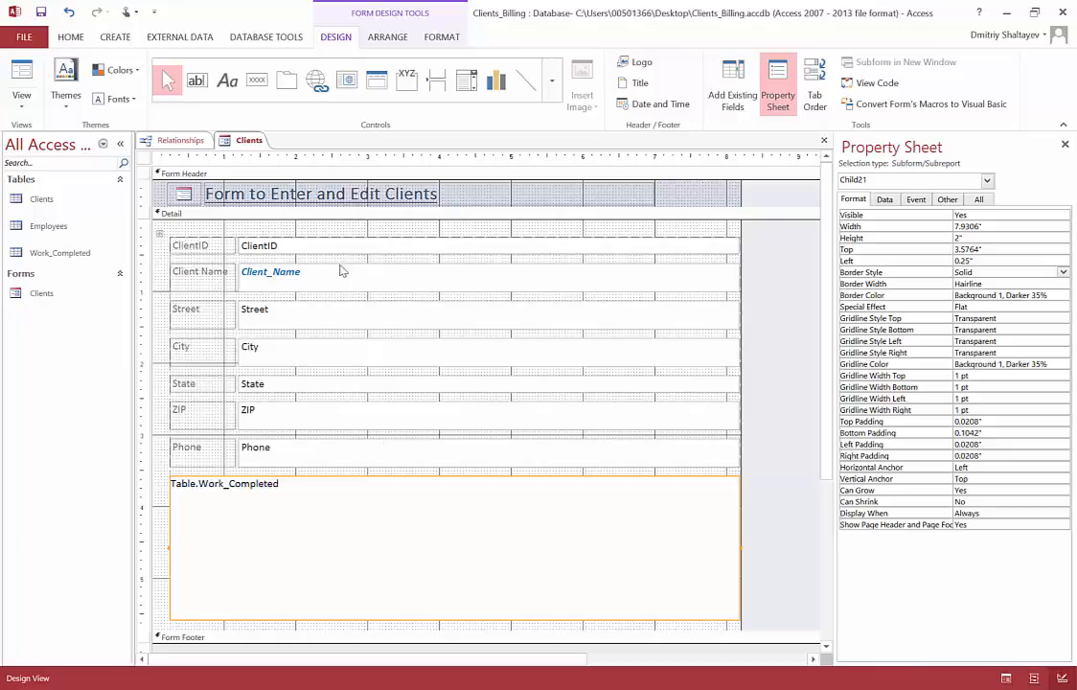
pyautogui.click(115, 38)
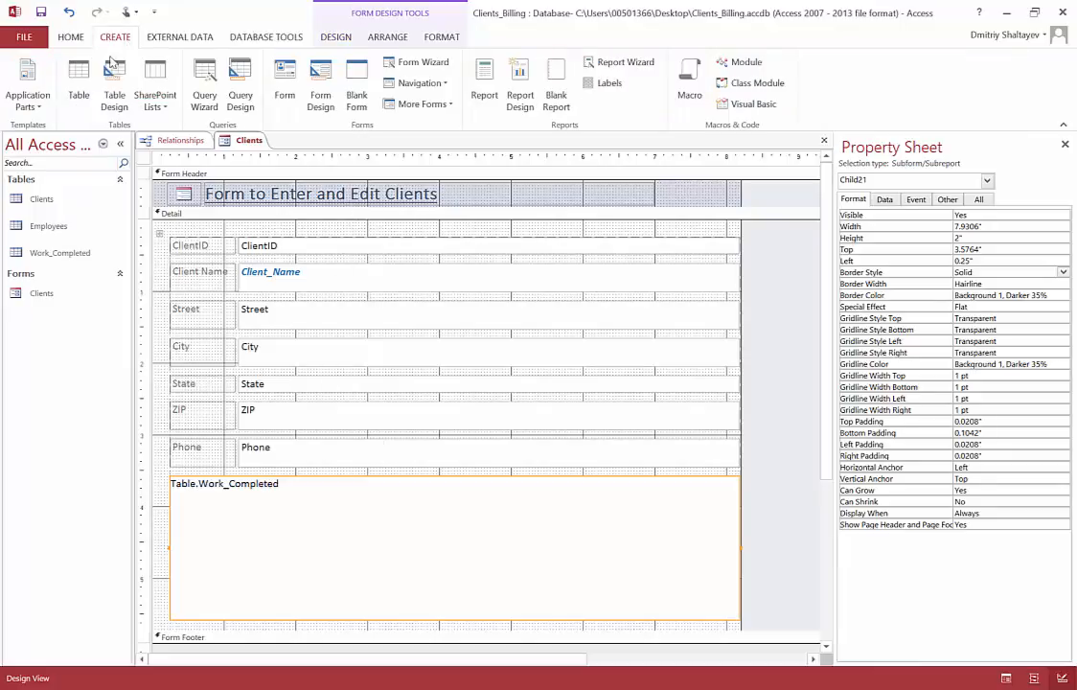
pyautogui.click(52, 208)
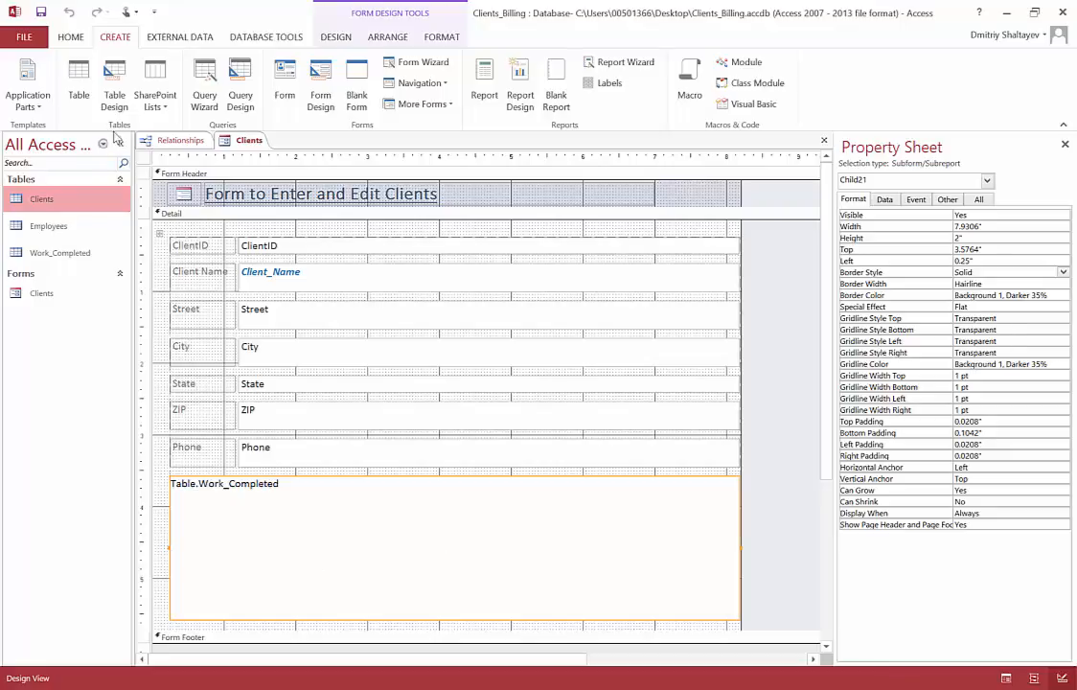
pyautogui.click(337, 37)
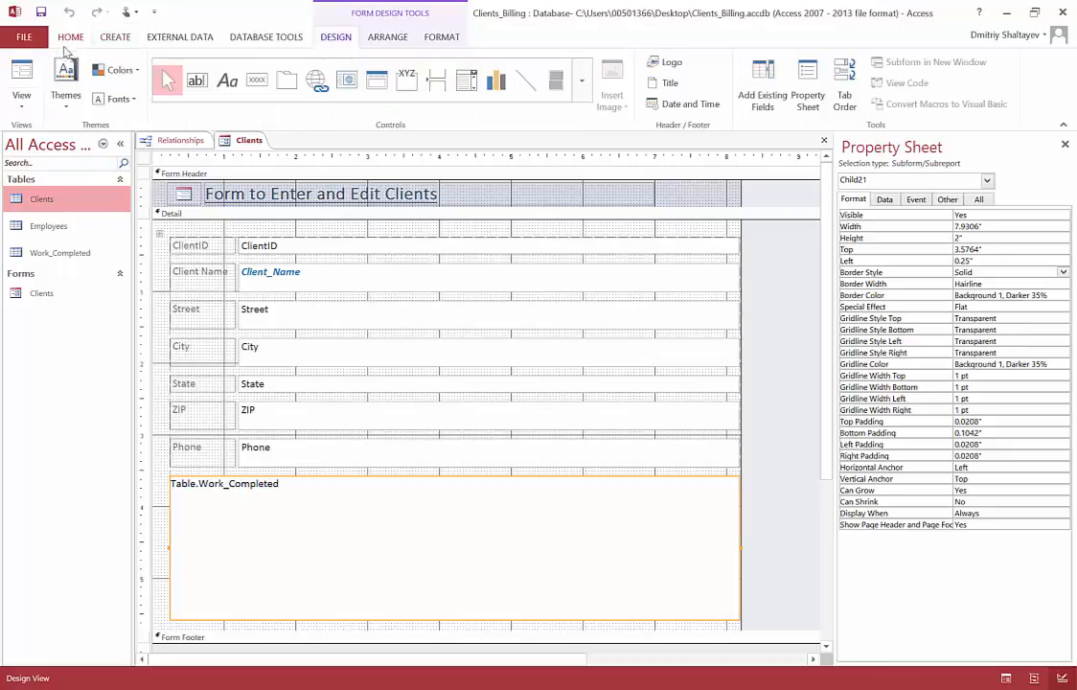
pyautogui.click(21, 96)
pyautogui.click(52, 133)
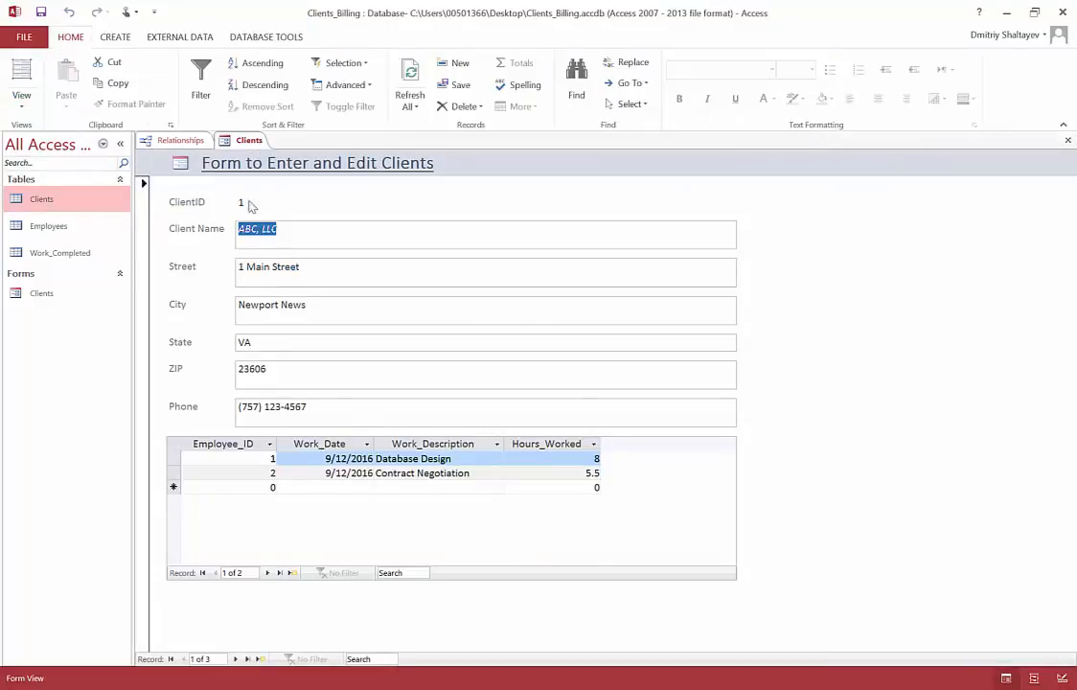
pyautogui.click(235, 659)
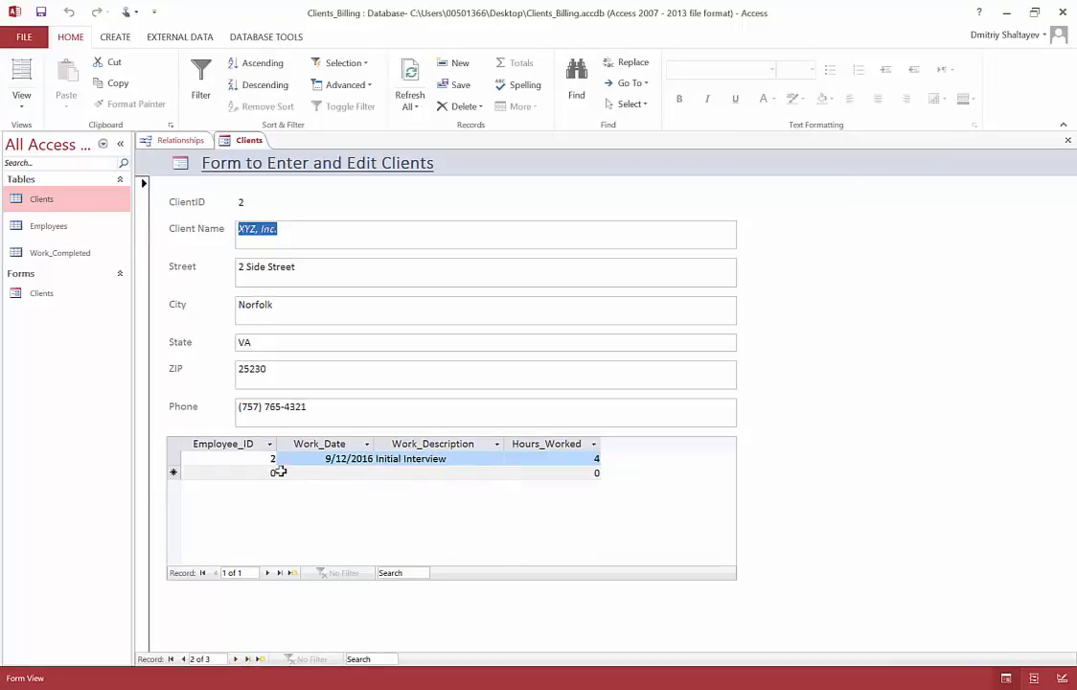
# Step: Delete the Work_Completed subform from the Clients form in Design View and preview the form in Form View
pyautogui.click(21, 101)
pyautogui.click(57, 192)
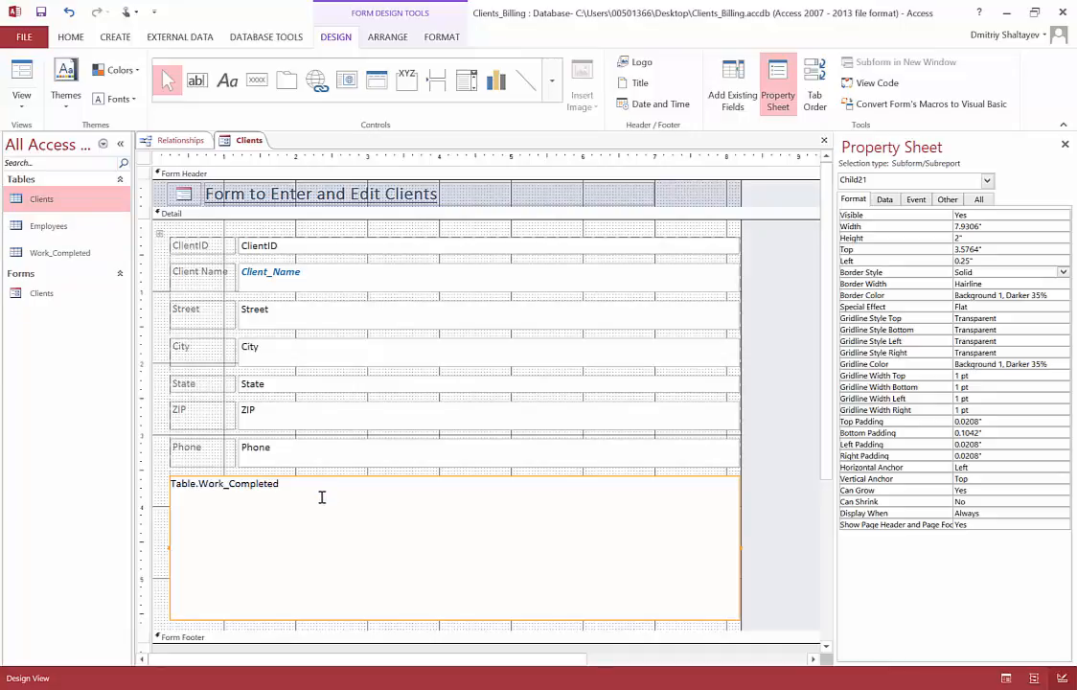
pyautogui.press('Delete')
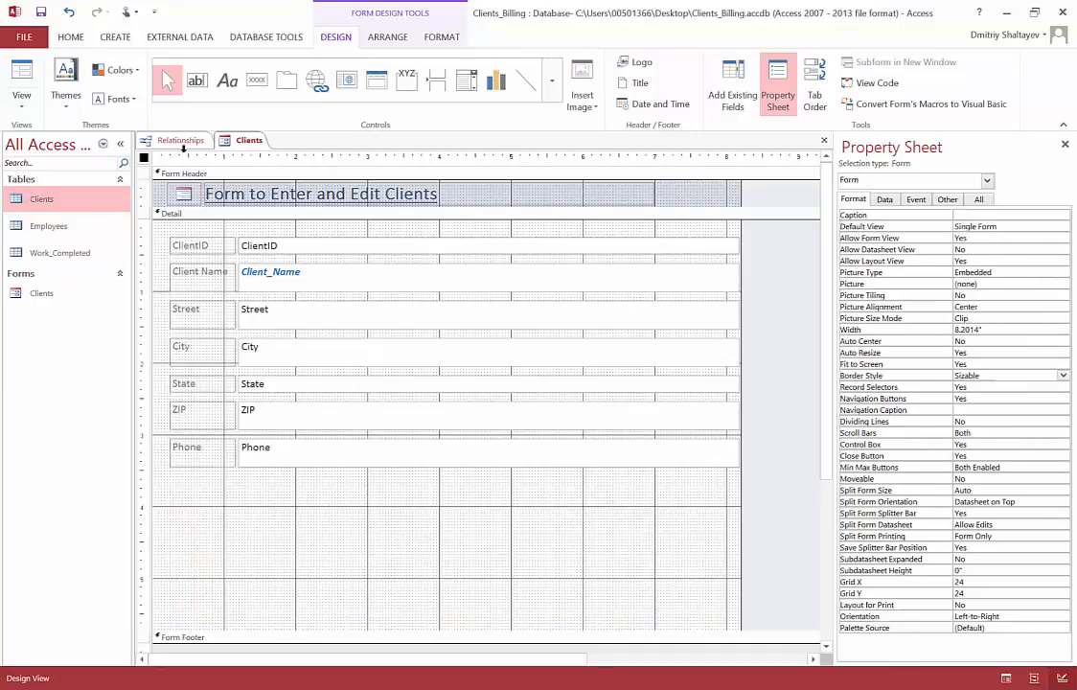
pyautogui.click(21, 96)
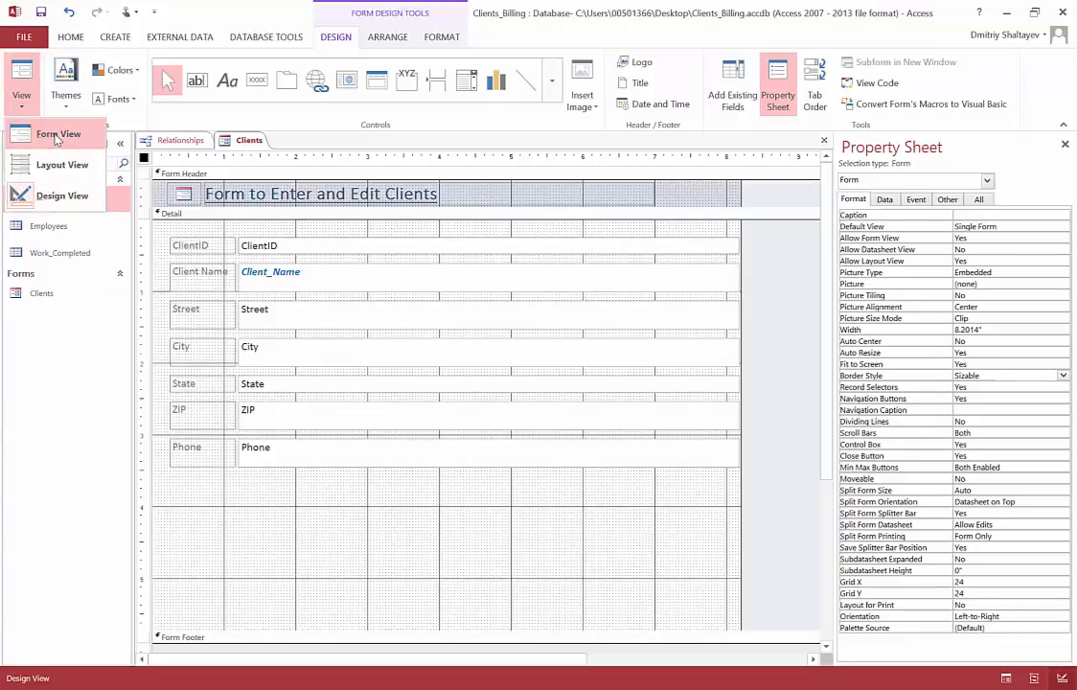
pyautogui.click(55, 136)
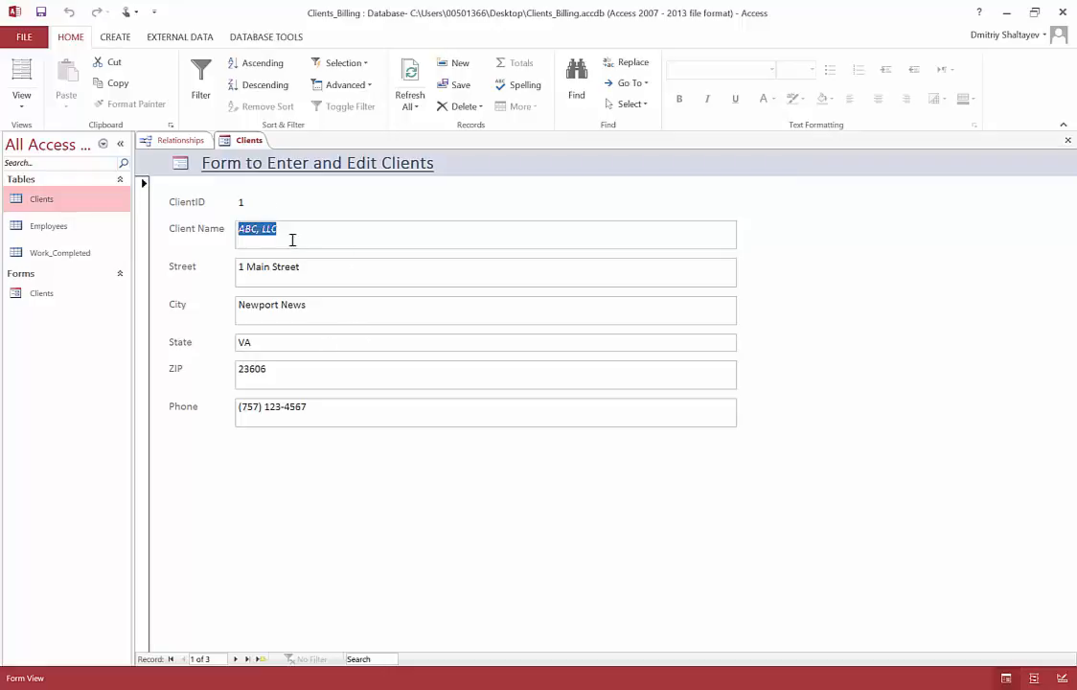
# Step: Replace the house number and street name in the Qwerty, LLC record's Street field and save the edit by moving to a new record
pyautogui.click(235, 659)
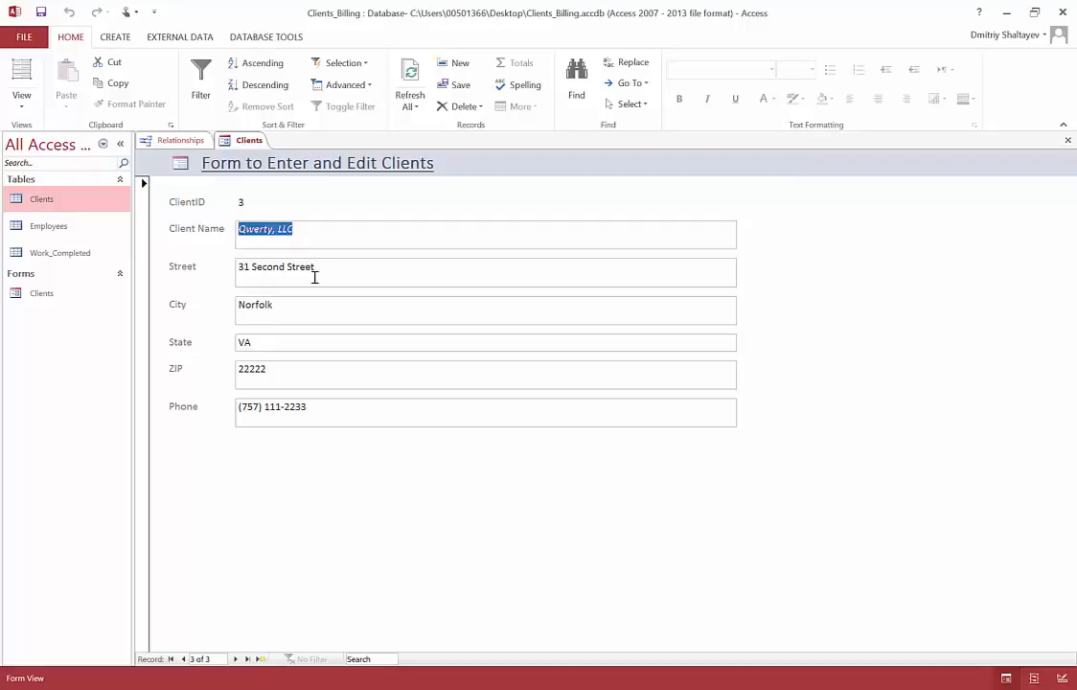
pyautogui.click(275, 233)
pyautogui.moveTo(362, 269); pyautogui.dragTo(223, 265)
pyautogui.click(270, 273)
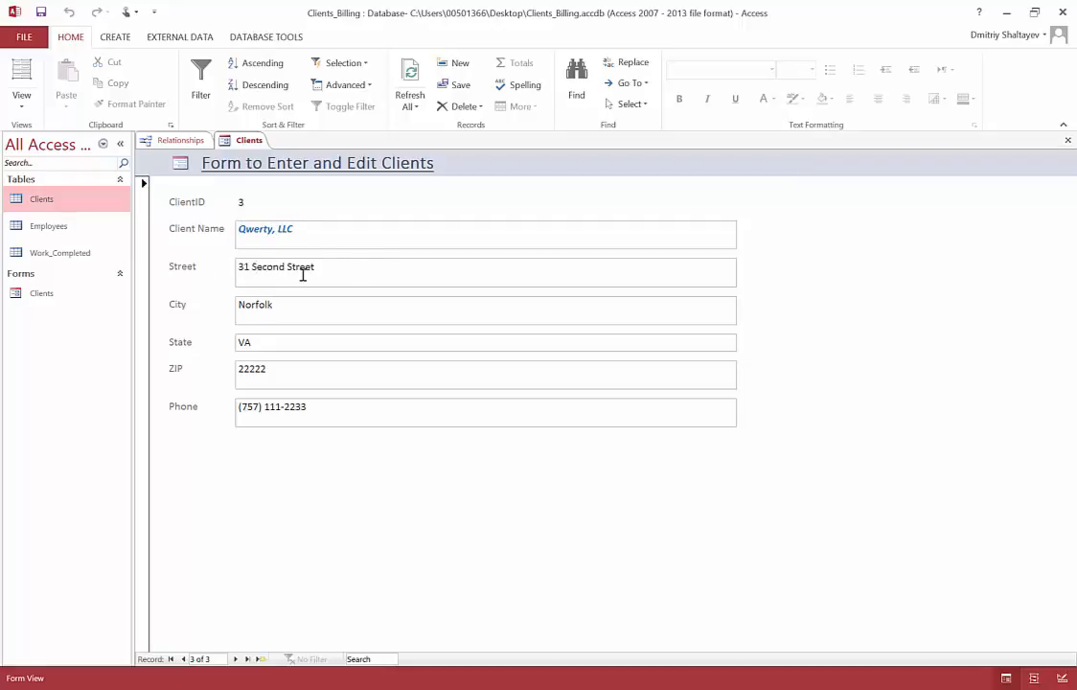
pyautogui.click(252, 271)
pyautogui.moveTo(252, 267); pyautogui.dragTo(239, 269)
pyautogui.write('41')
pyautogui.hotkey('ctrl', 'shift', 'Right')
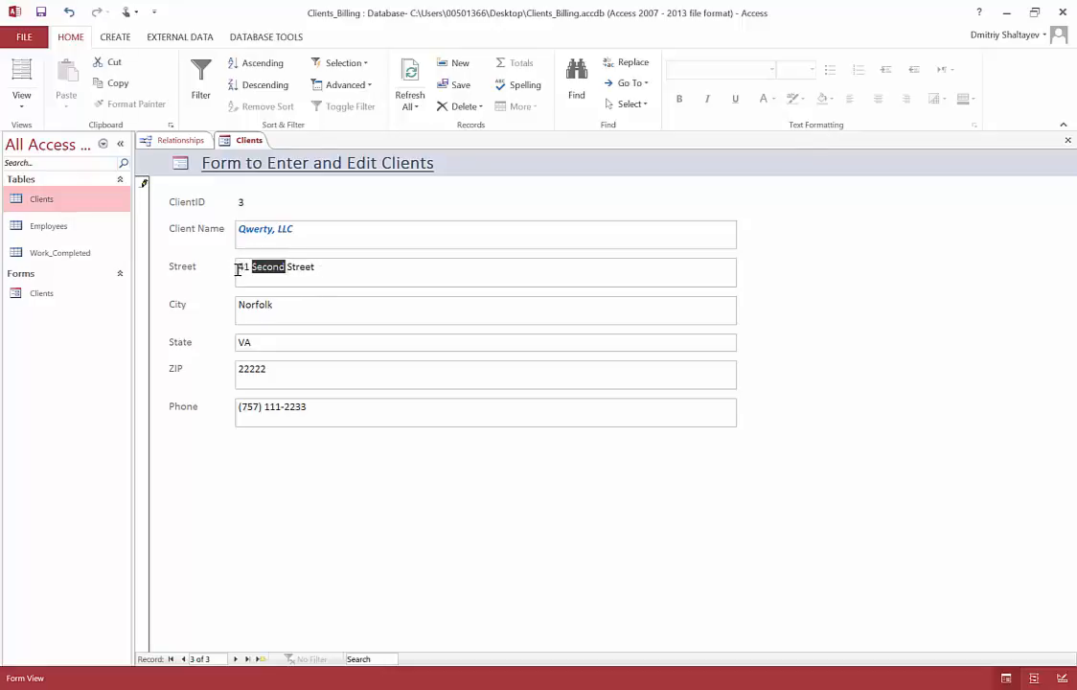
pyautogui.press('Delete')
pyautogui.write('Third')
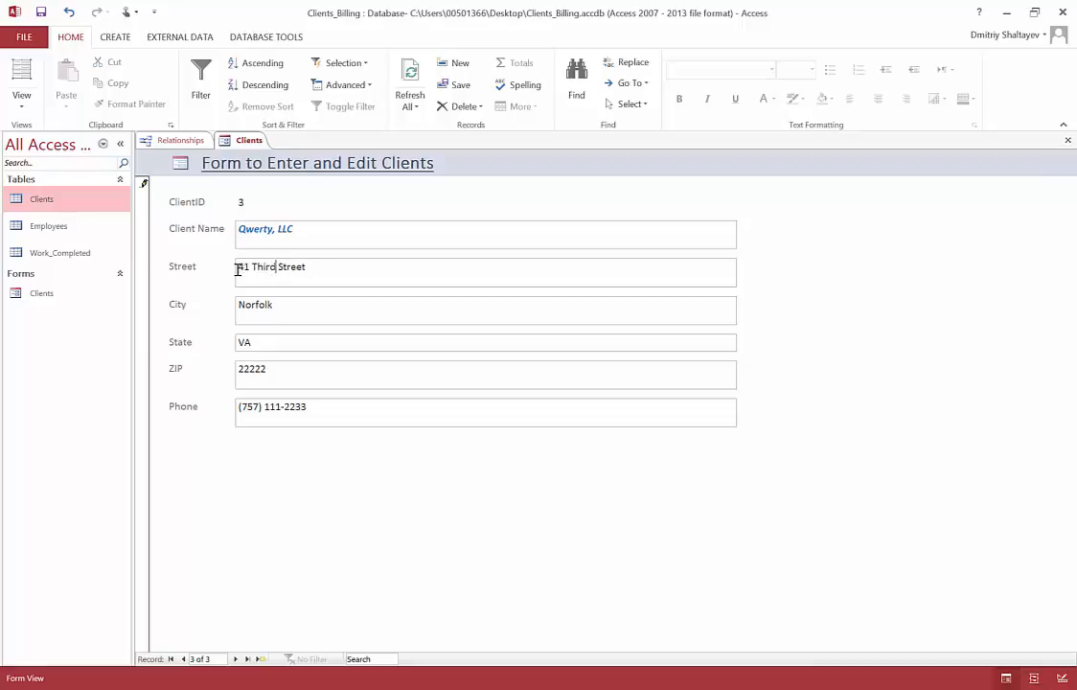
pyautogui.click(292, 312)
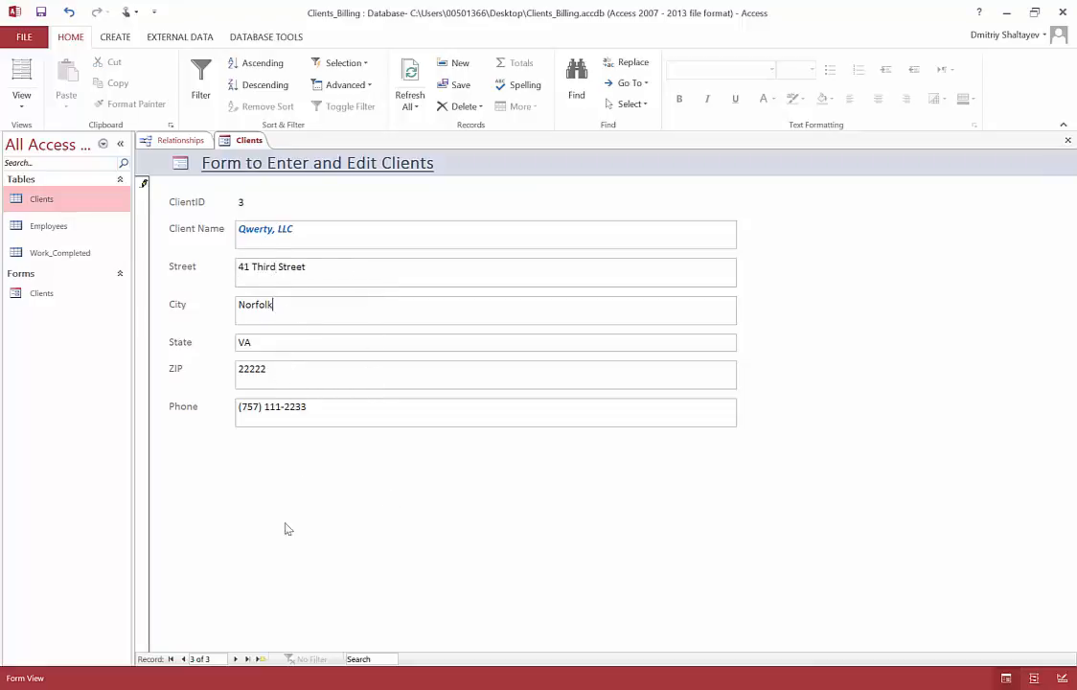
pyautogui.click(236, 659)
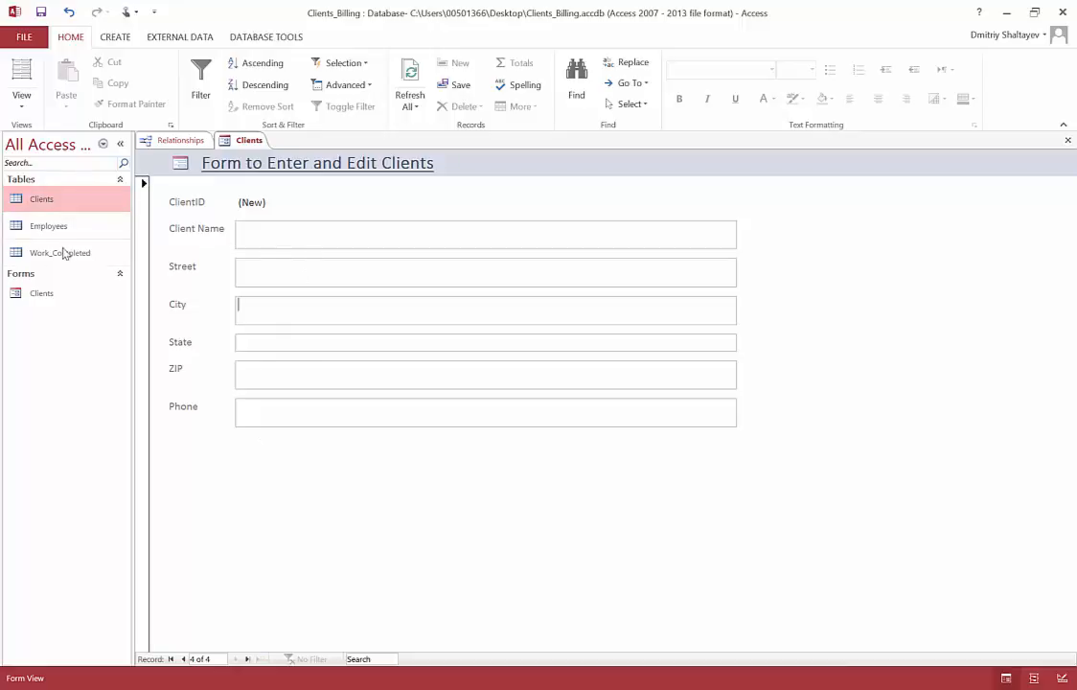
# Step: Open the Clients table to check the edited street of Qwerty, LLC, and close the table
pyautogui.click(56, 201)
pyautogui.doubleClick(55, 202)
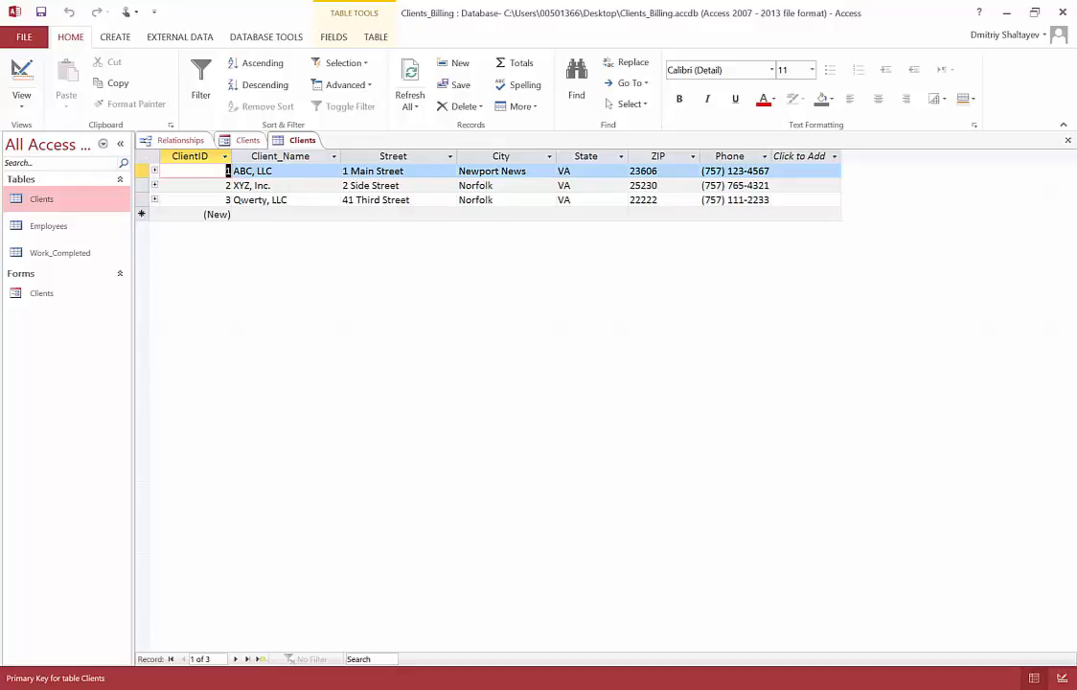
pyautogui.click(1068, 140)
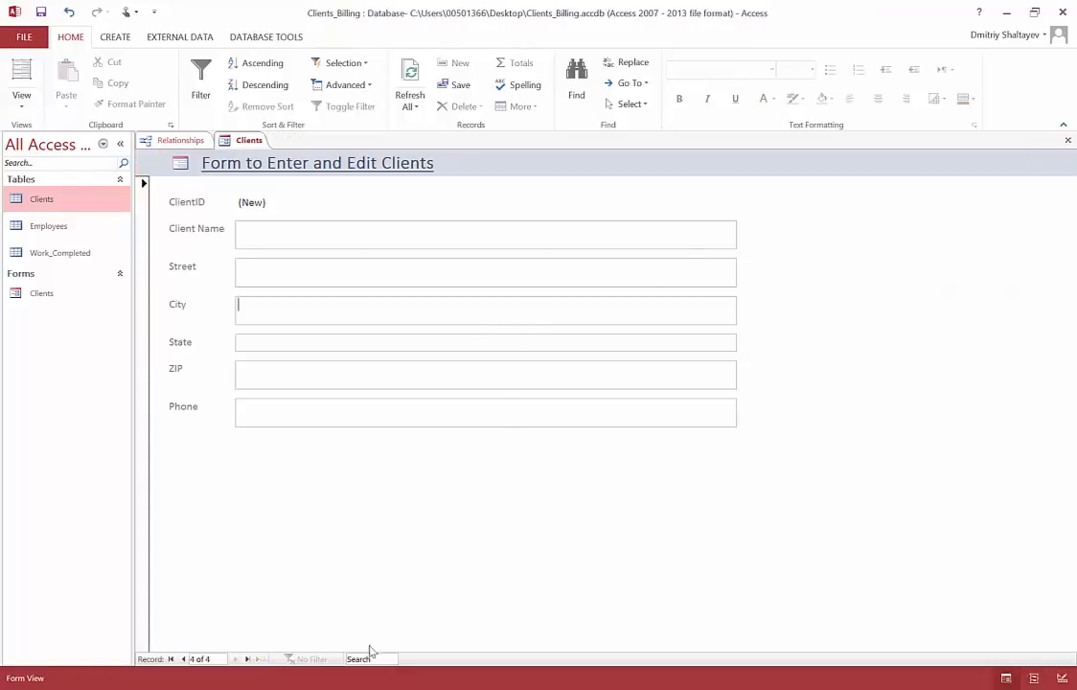
# Step: Delete the Qwerty, LLC record through the Clients form, and open the Clients table to check the deletion
pyautogui.click(183, 659)
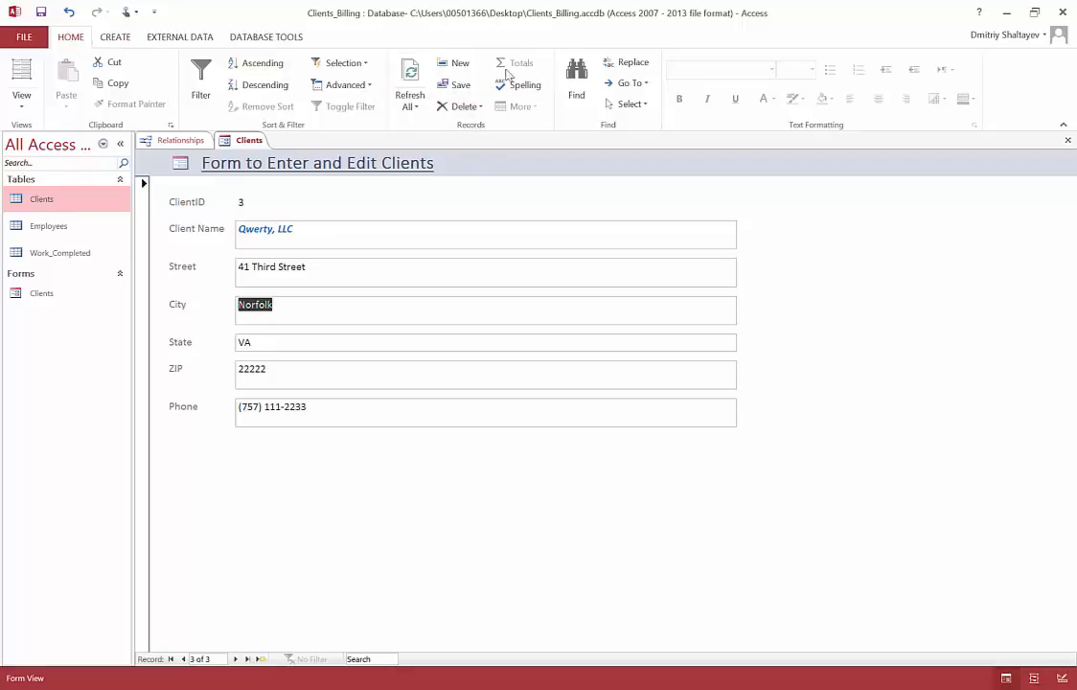
pyautogui.click(481, 107)
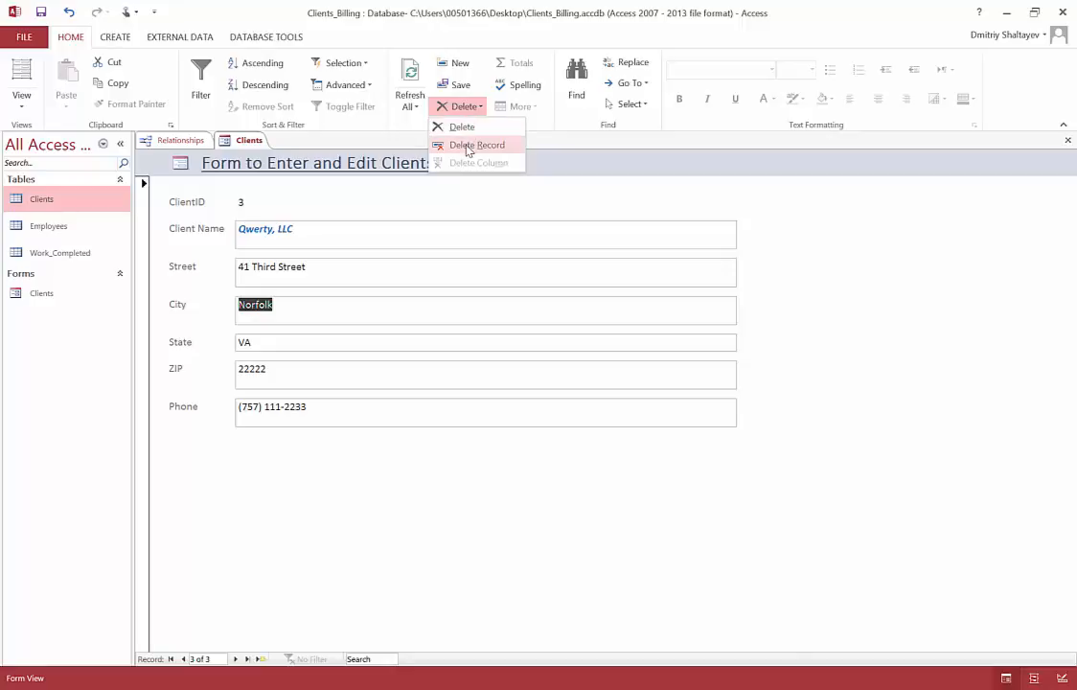
pyautogui.click(467, 146)
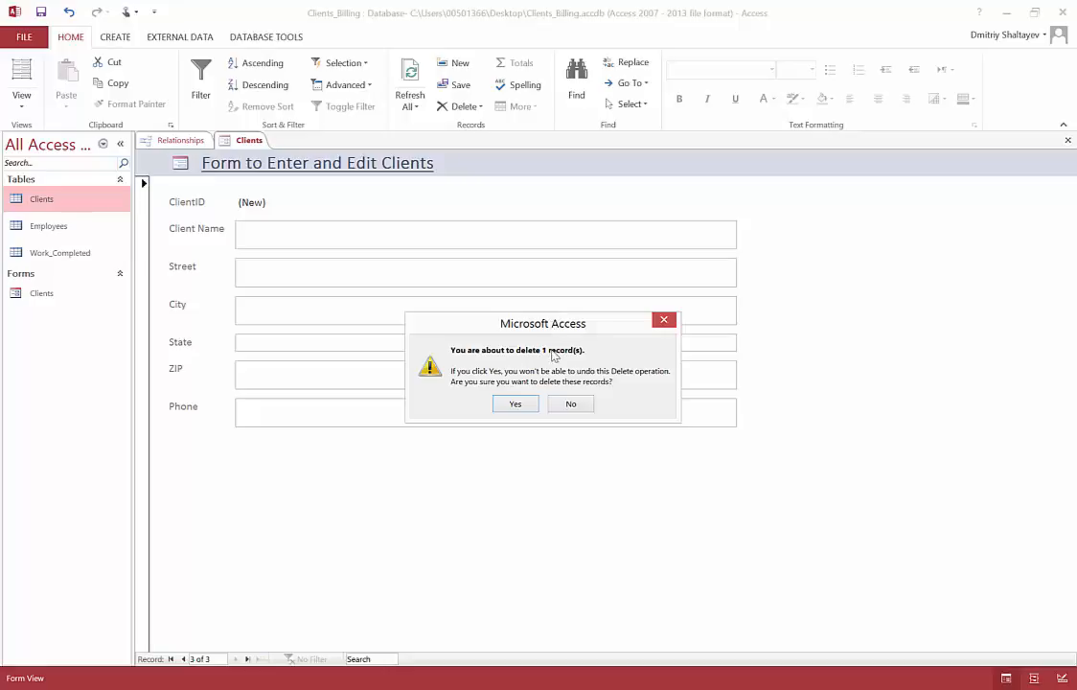
pyautogui.click(516, 404)
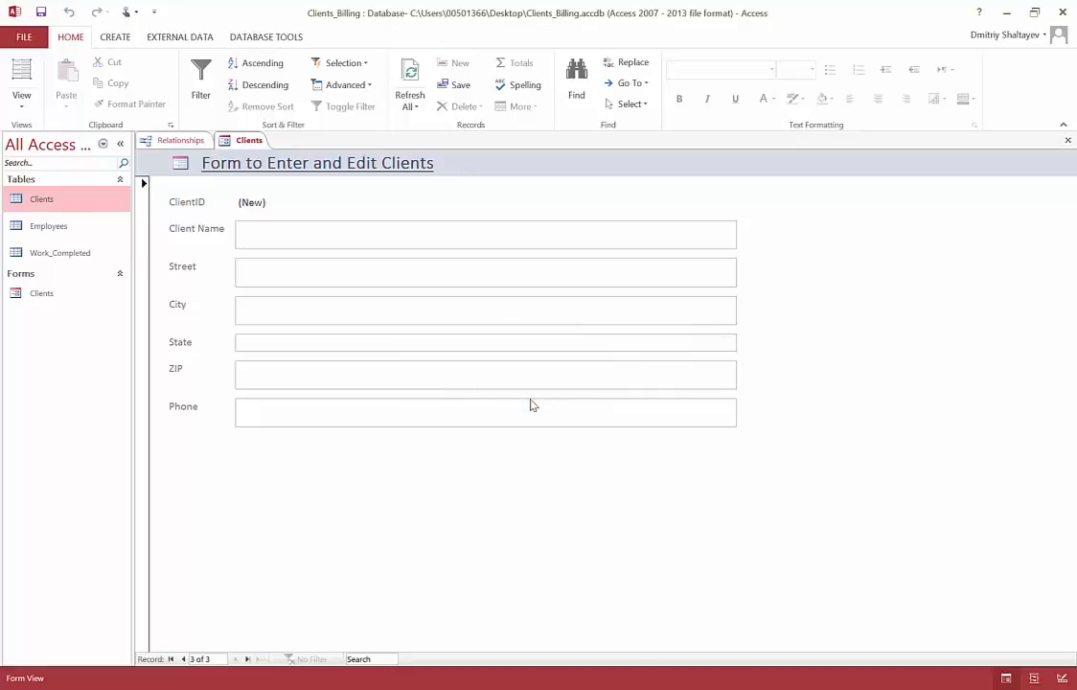
pyautogui.click(43, 205)
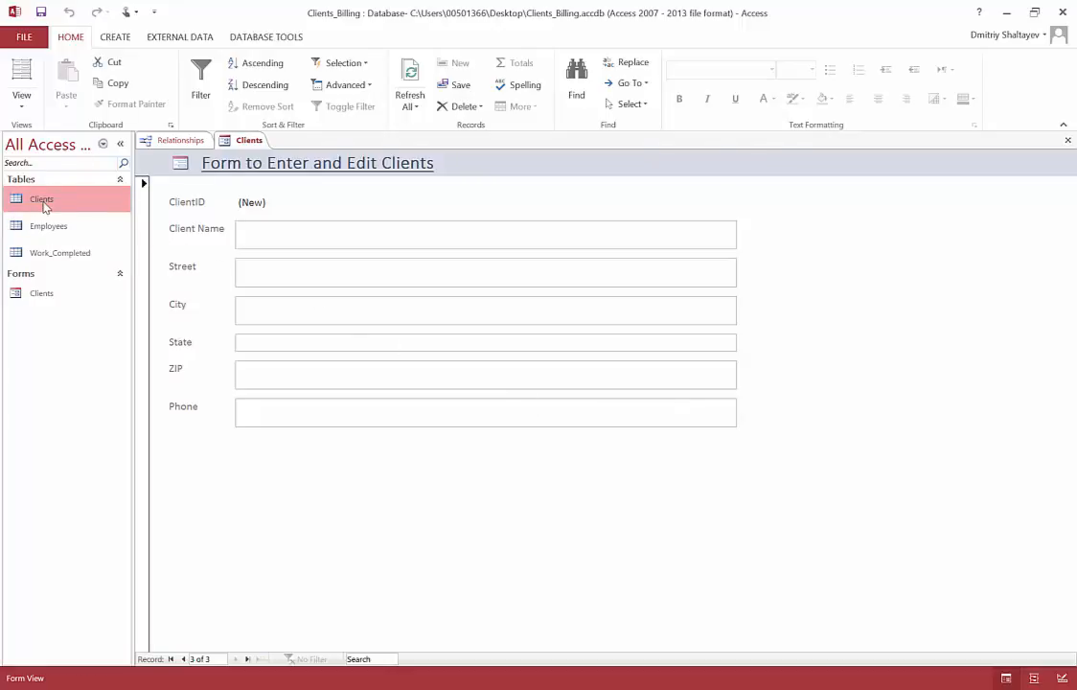
pyautogui.doubleClick(43, 203)
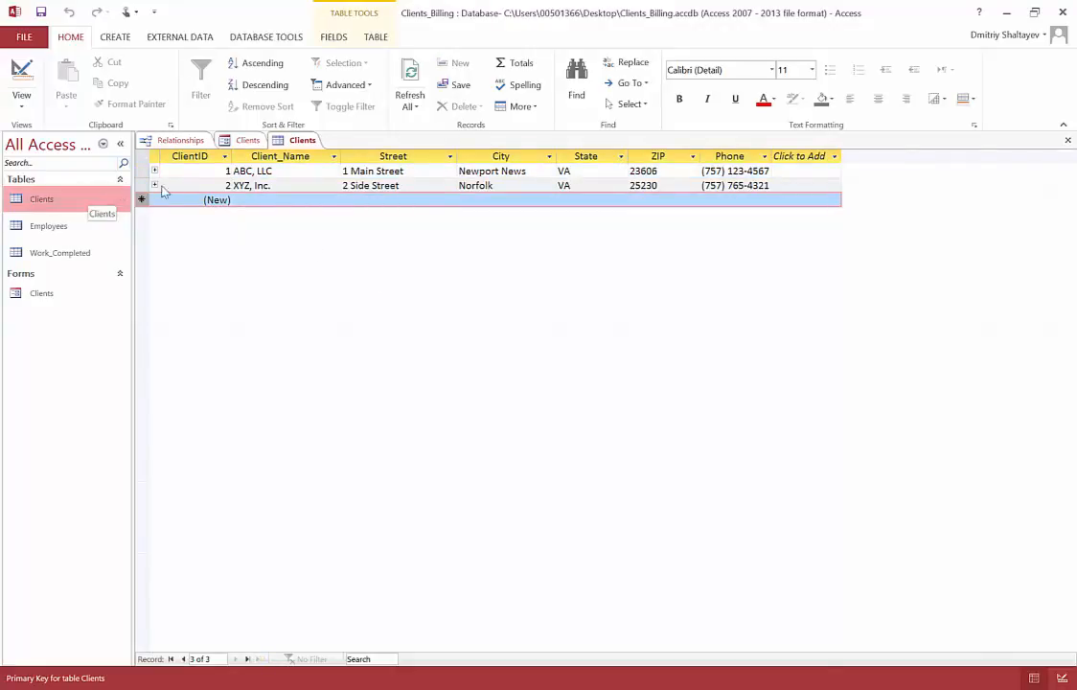
# Step: Close and reopen the Clients table to check the remaining client records, and close it again
pyautogui.click(1067, 141)
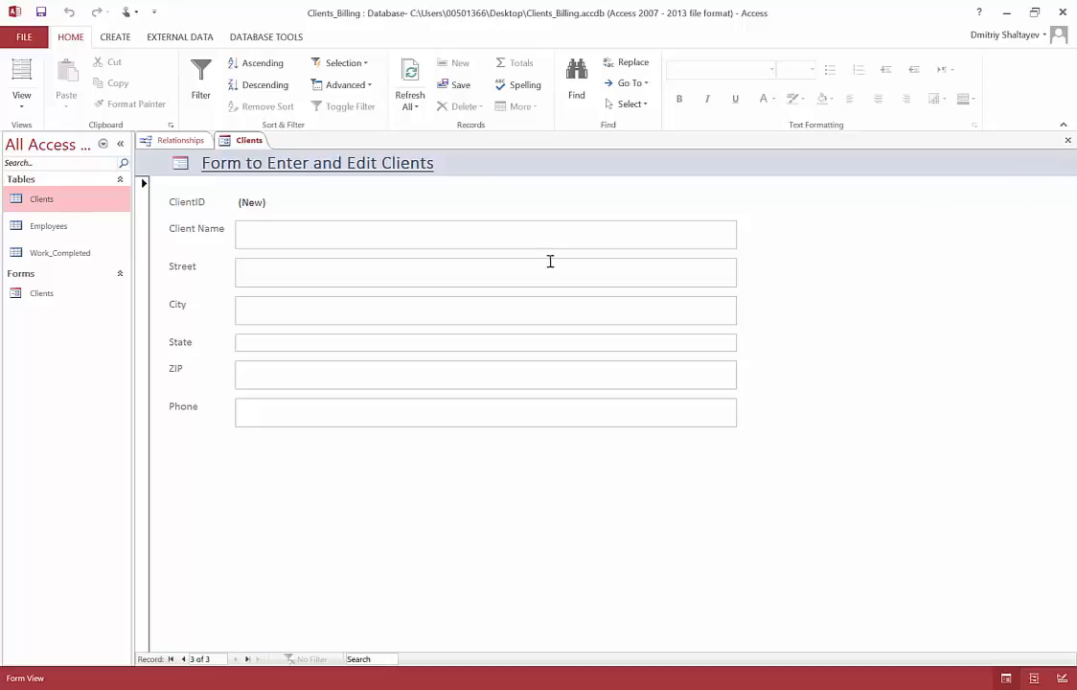
pyautogui.doubleClick(66, 208)
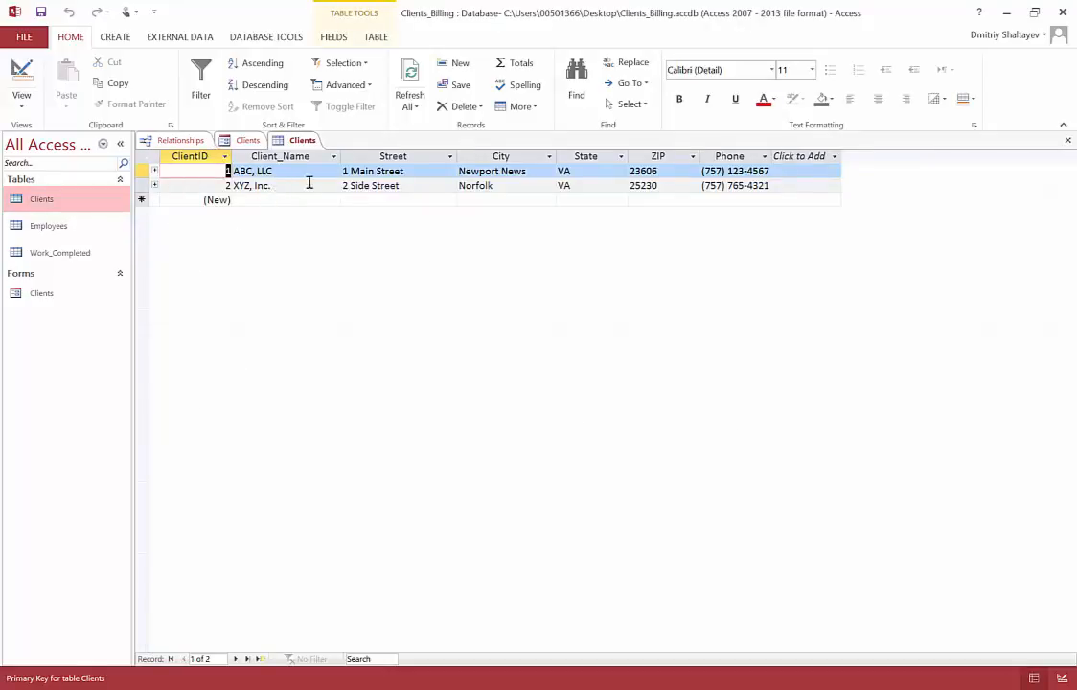
pyautogui.click(1069, 140)
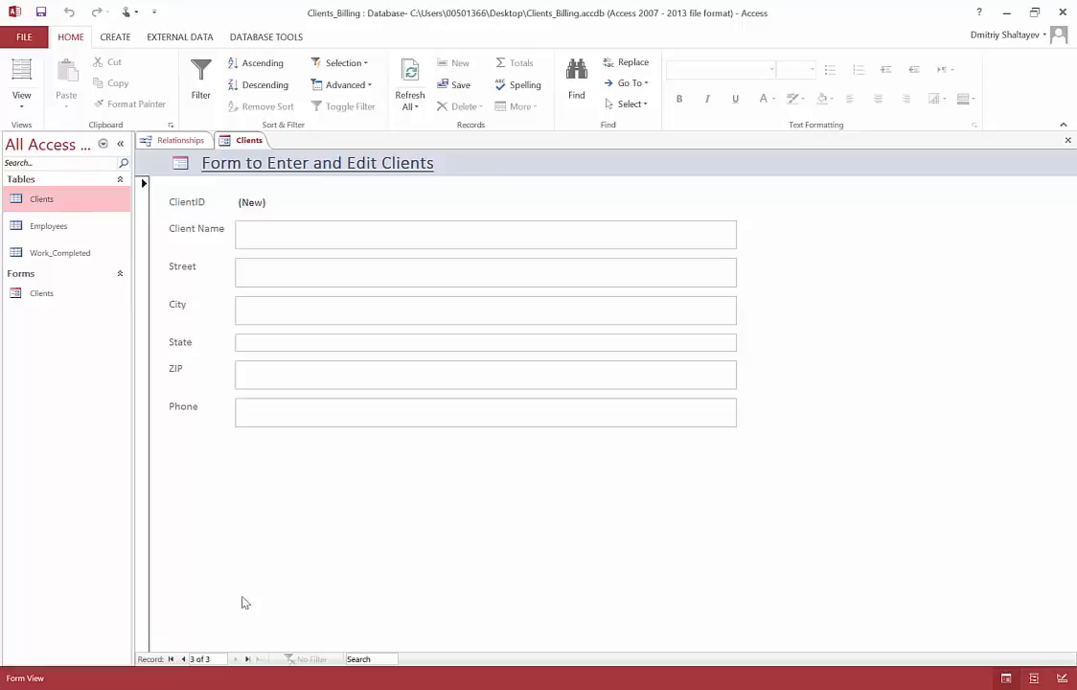
# Step: Try twice to delete the XYZ, Inc. record through the Clients form, dismissing the message each time
pyautogui.click(184, 659)
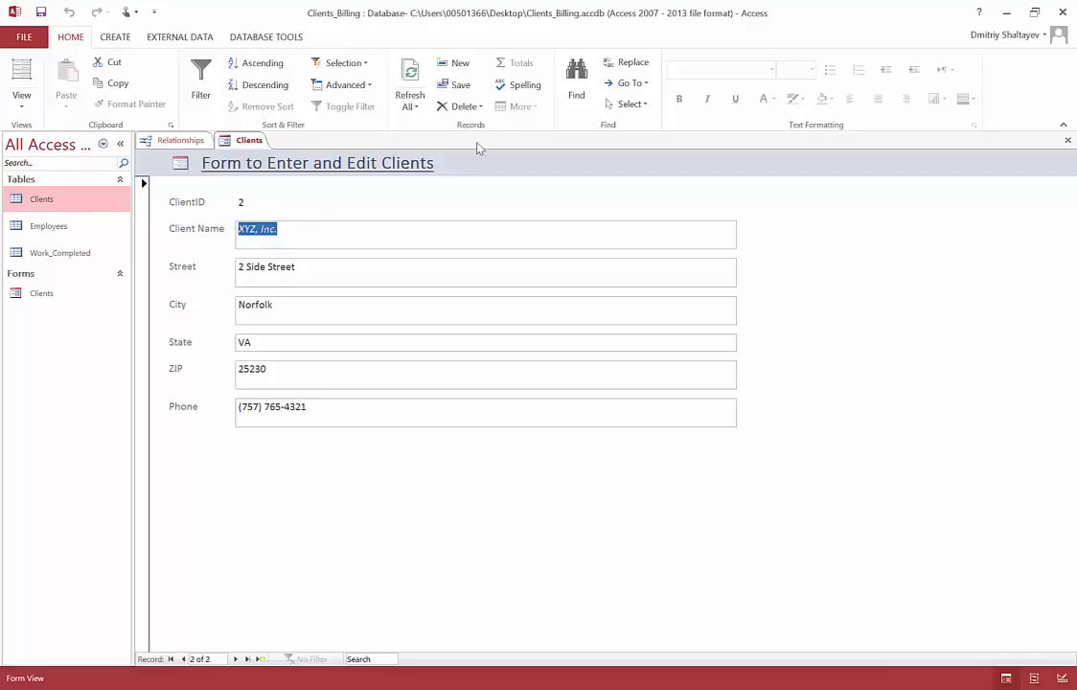
pyautogui.click(470, 106)
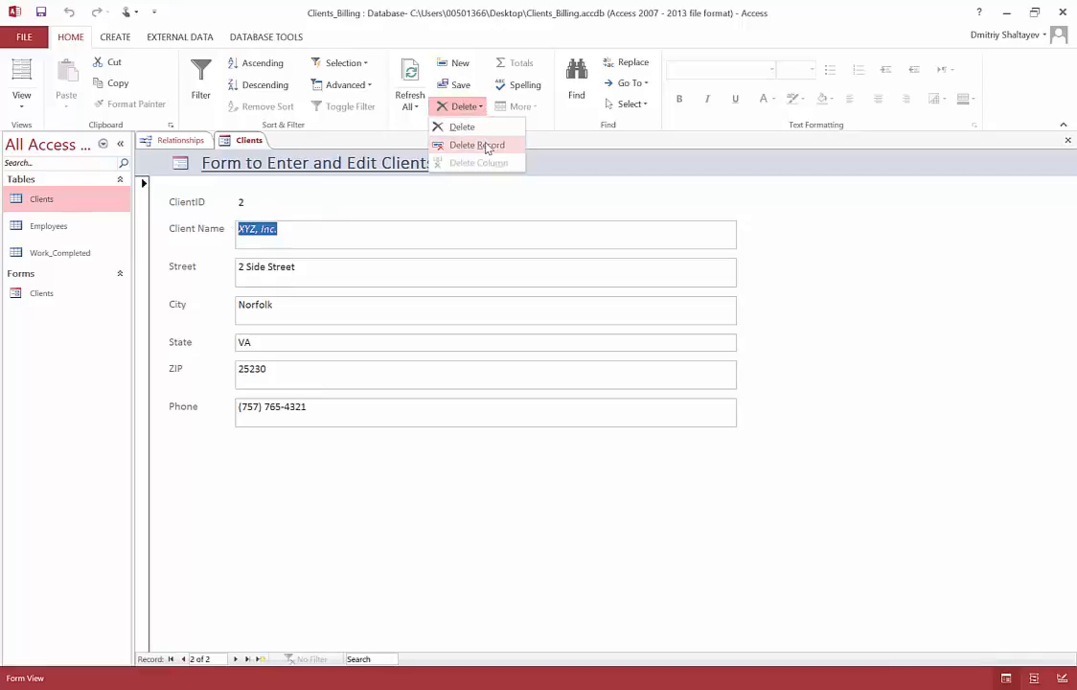
pyautogui.click(476, 145)
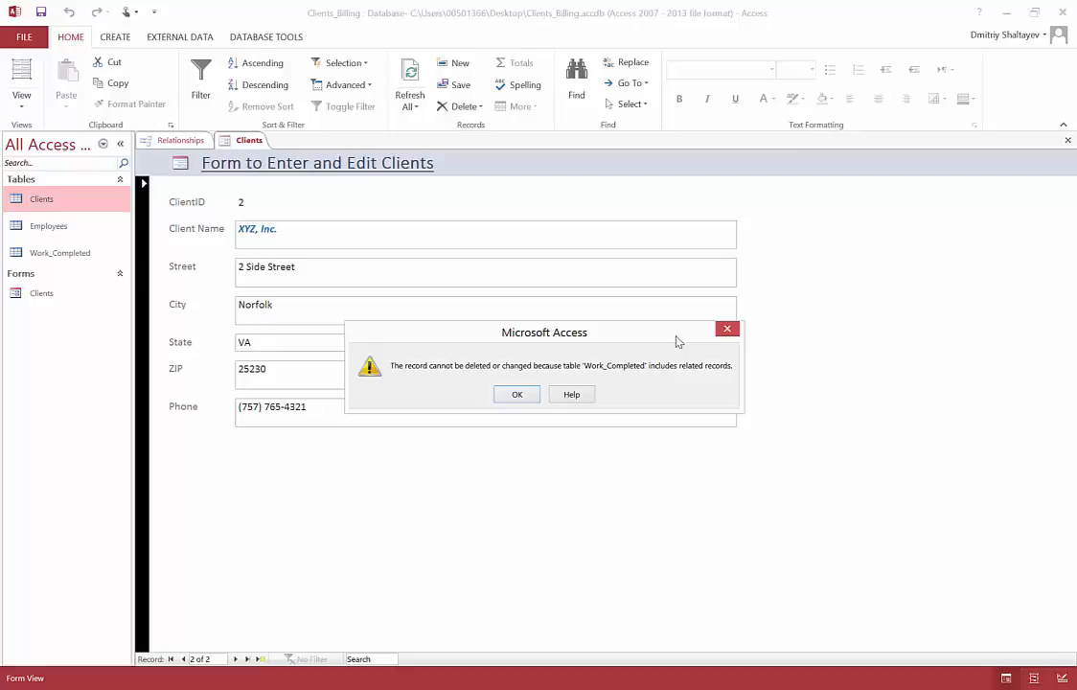
pyautogui.click(533, 401)
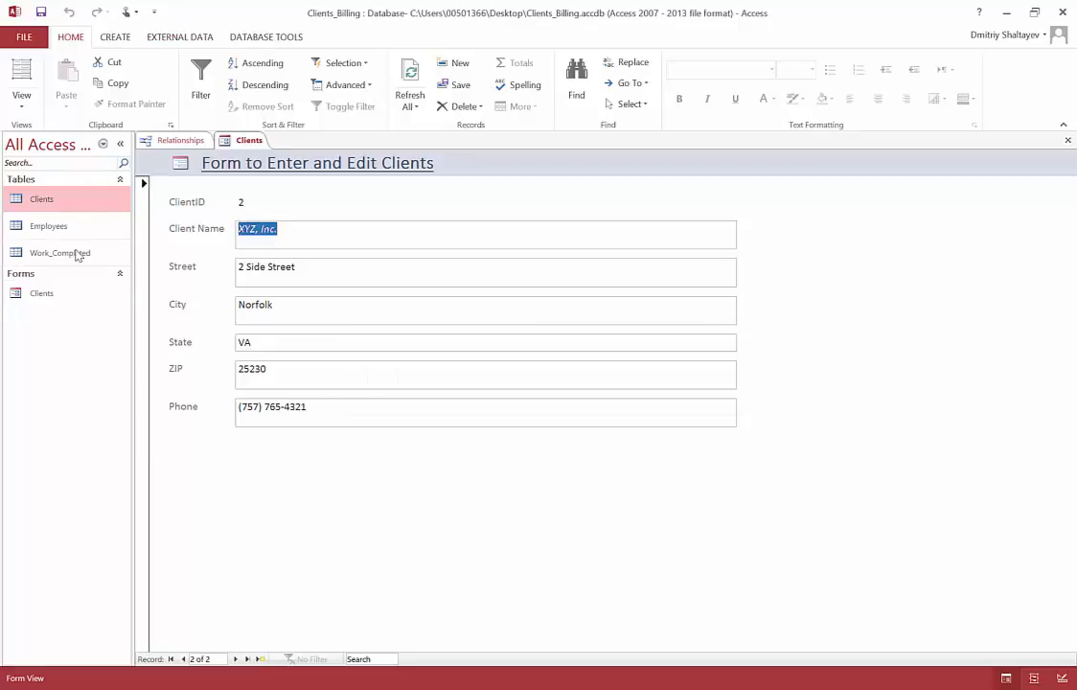
pyautogui.click(464, 107)
pyautogui.click(456, 146)
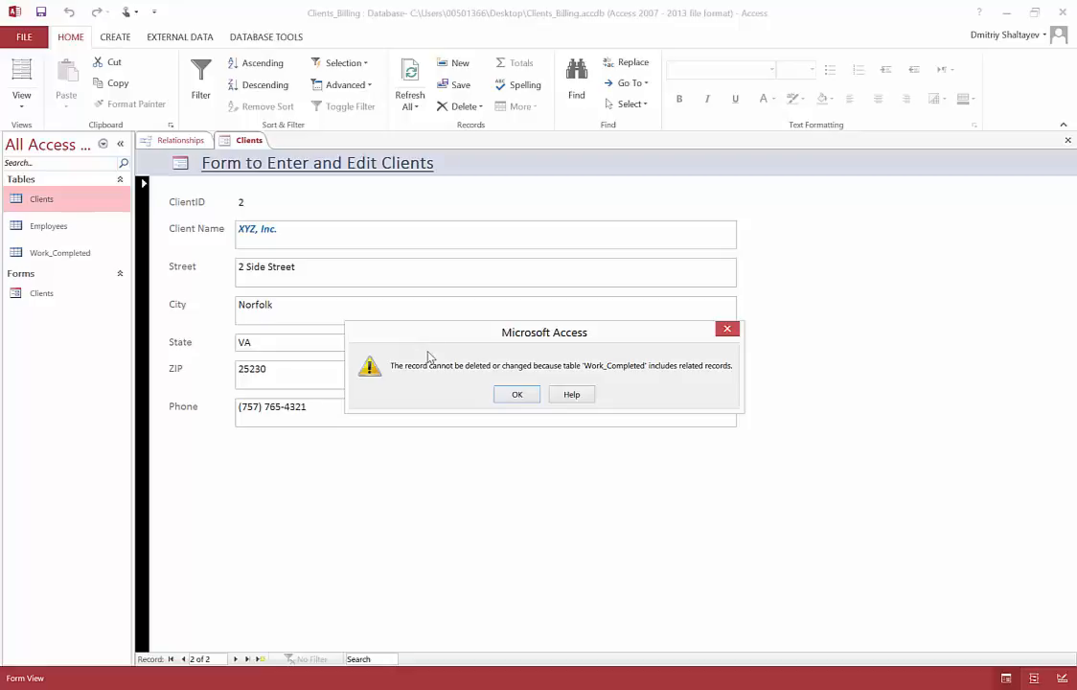
pyautogui.click(518, 395)
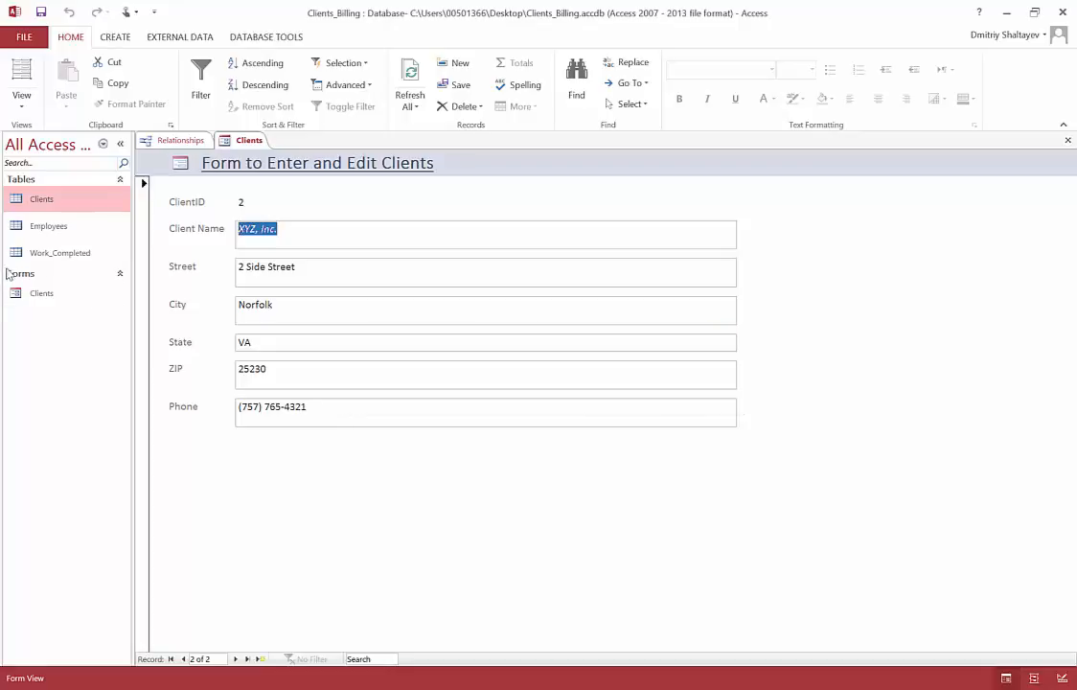
# Step: Open the Work_Completed table, examine the Initial Interview record related to XYZ, Inc., and close the table
pyautogui.doubleClick(84, 259)
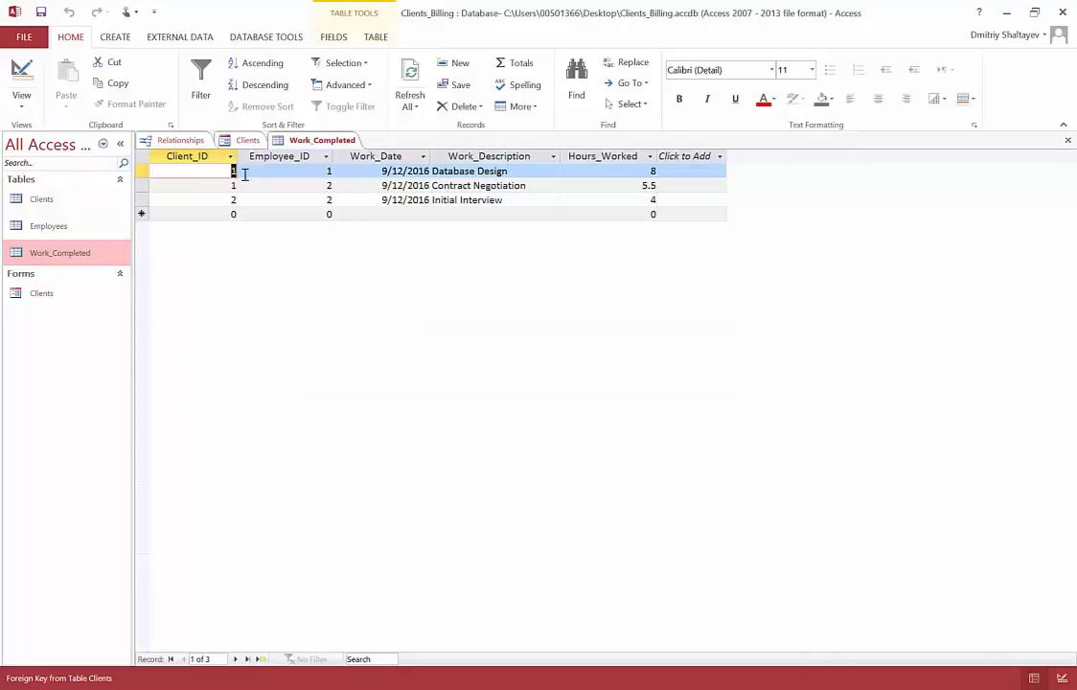
pyautogui.click(231, 202)
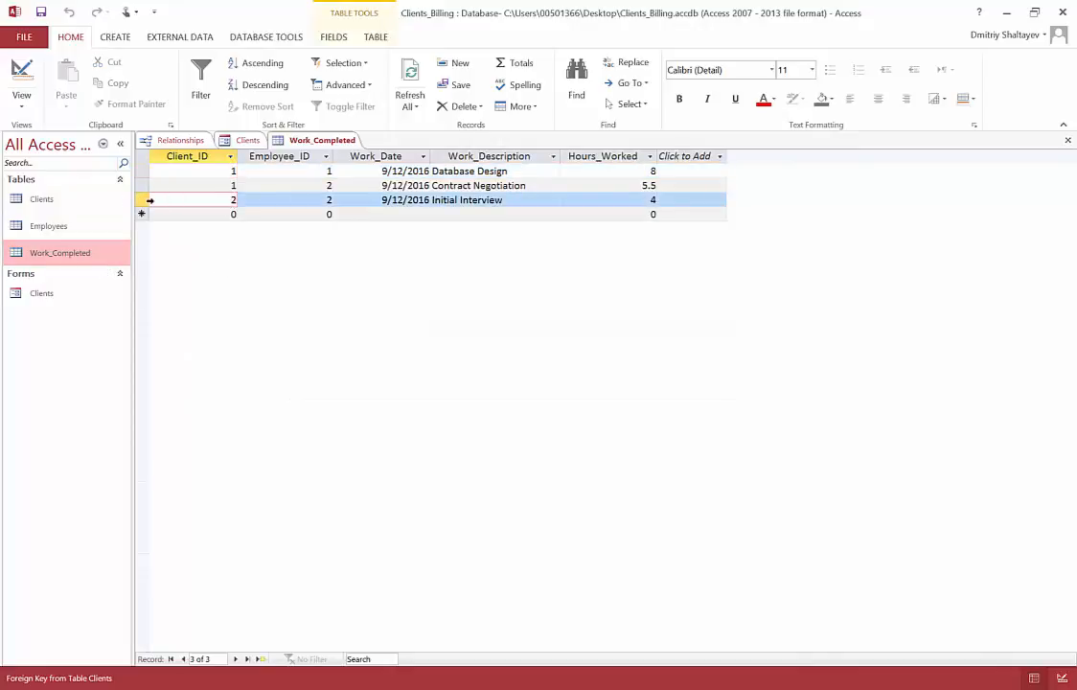
pyautogui.click(140, 201)
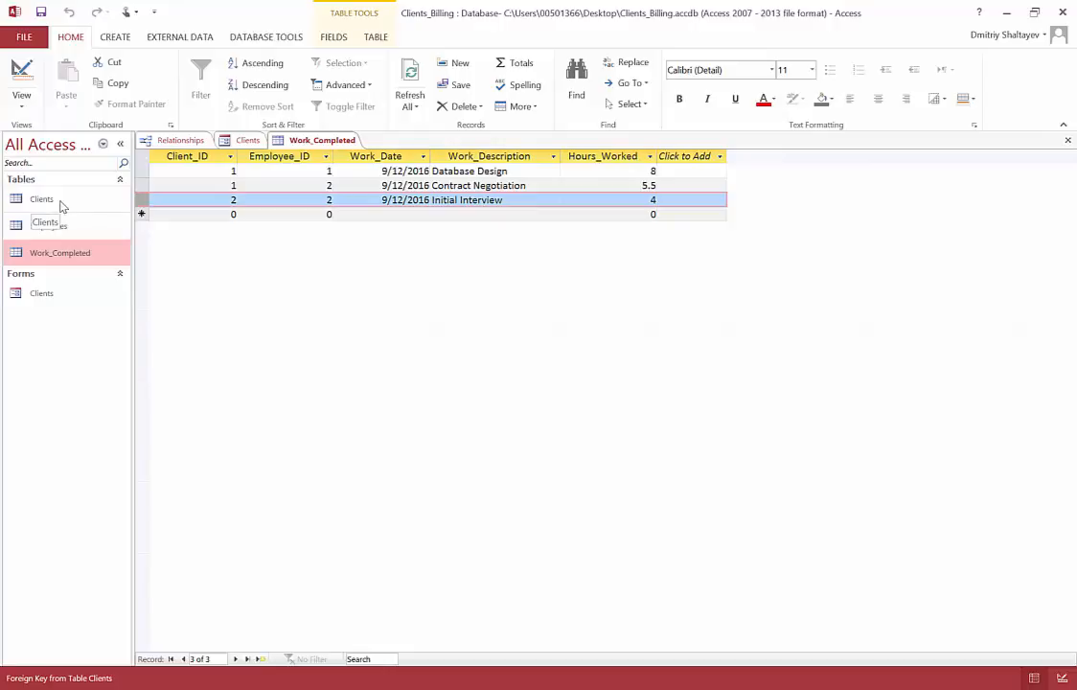
pyautogui.click(230, 202)
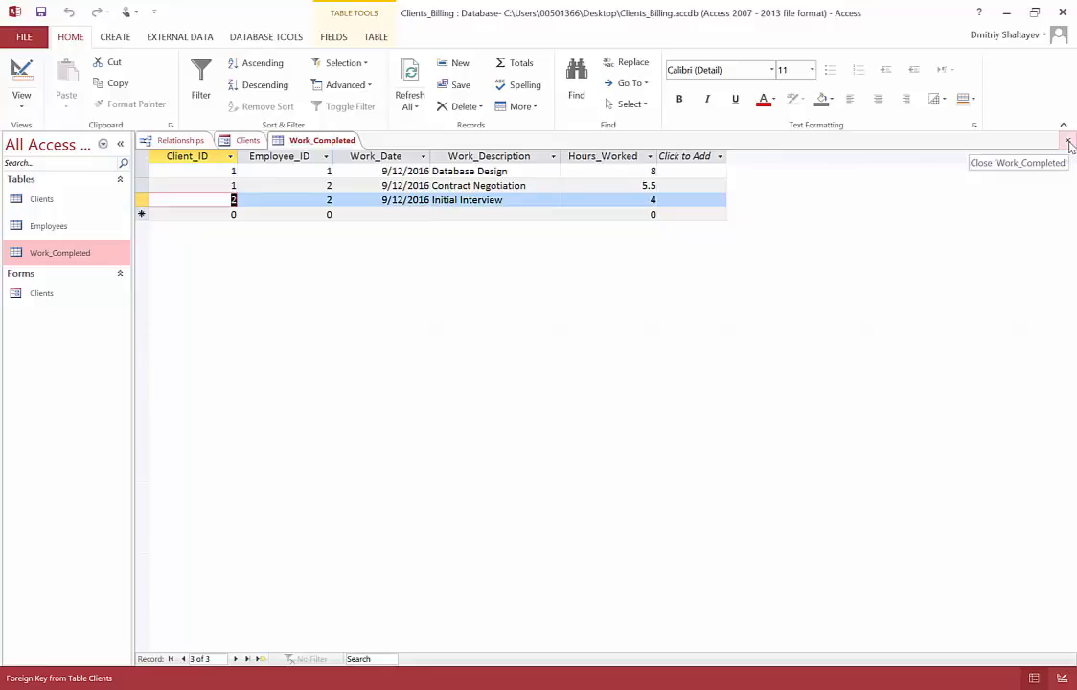
pyautogui.click(1067, 141)
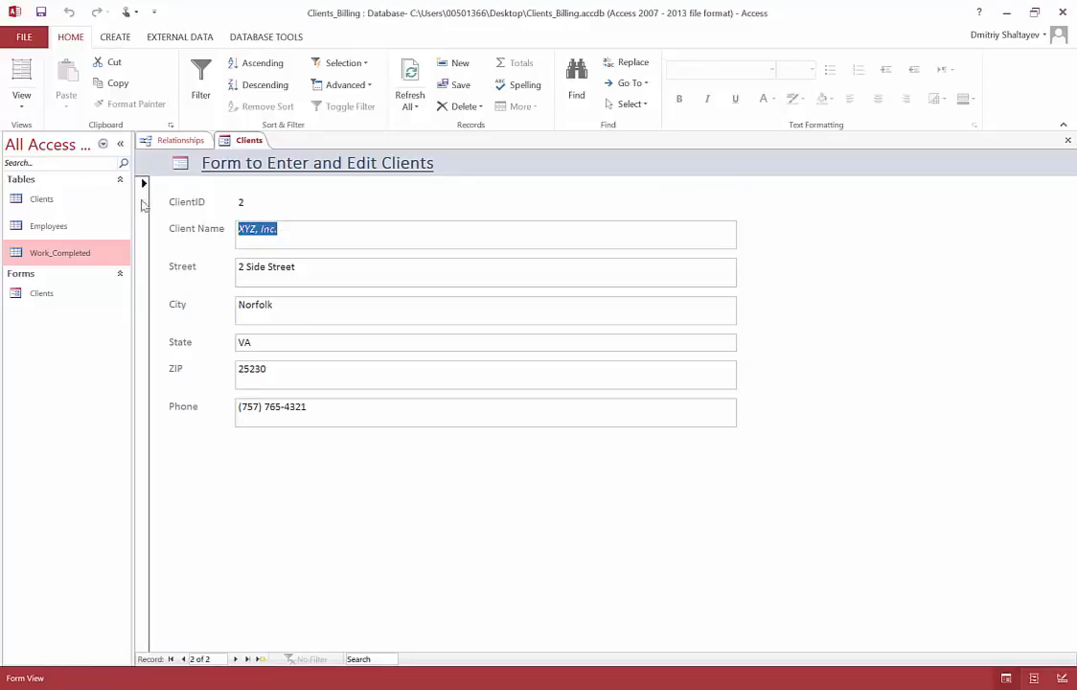
# Step: Open the Clients form in Design View and examine the properties of the header label and ClientID text box and the available controls
pyautogui.click(19, 91)
pyautogui.click(53, 195)
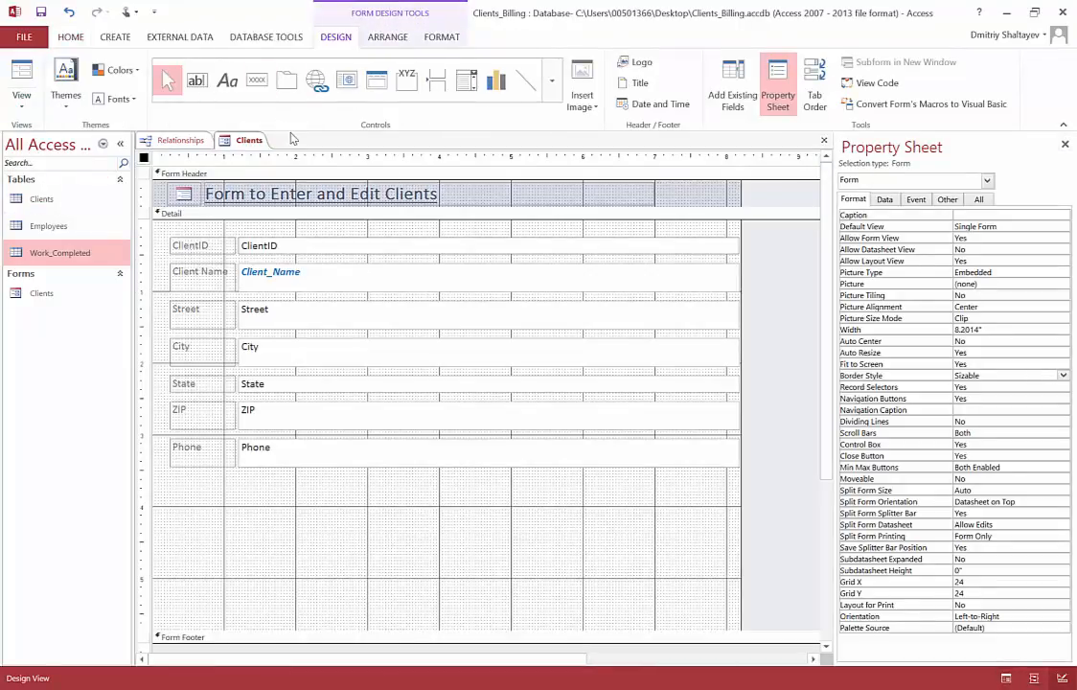
pyautogui.click(343, 195)
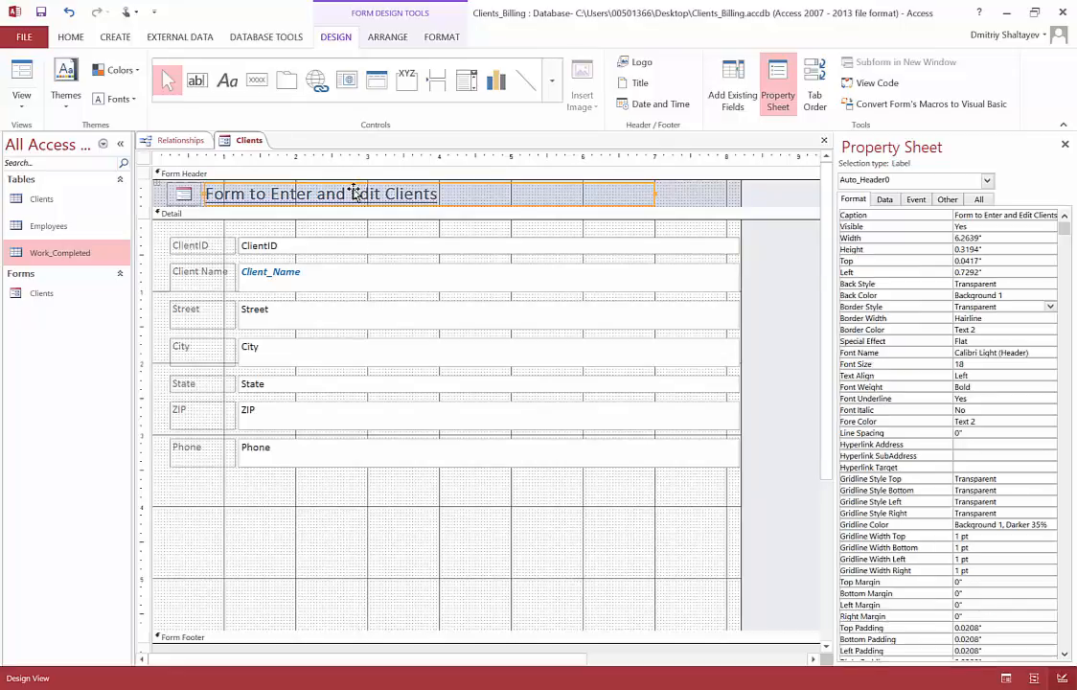
pyautogui.click(293, 249)
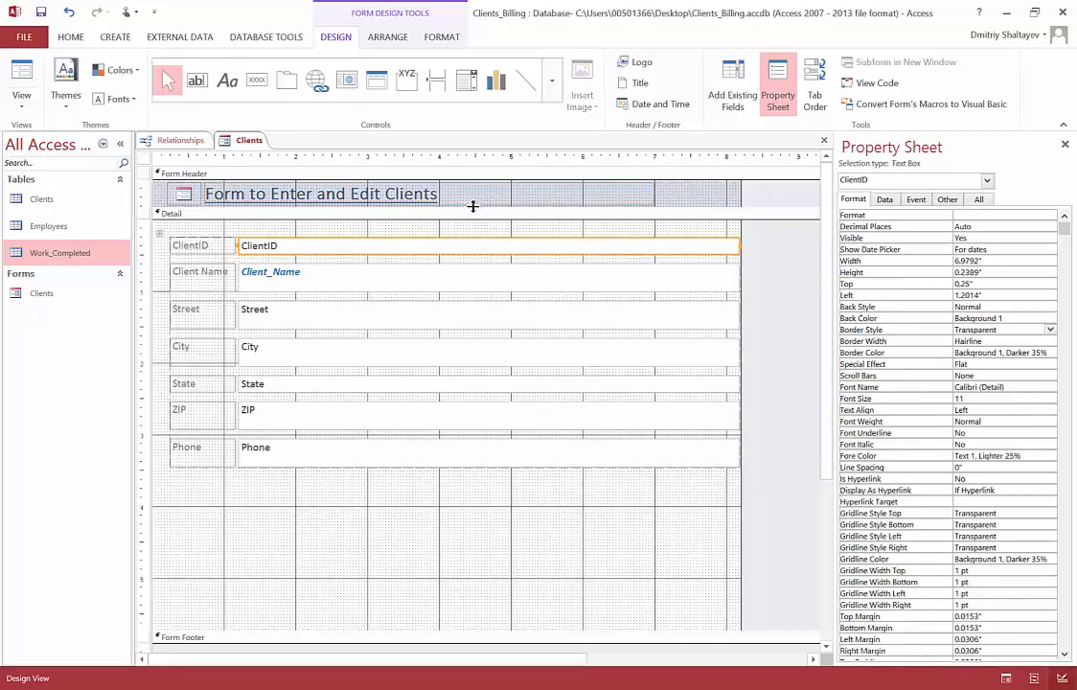
pyautogui.click(479, 200)
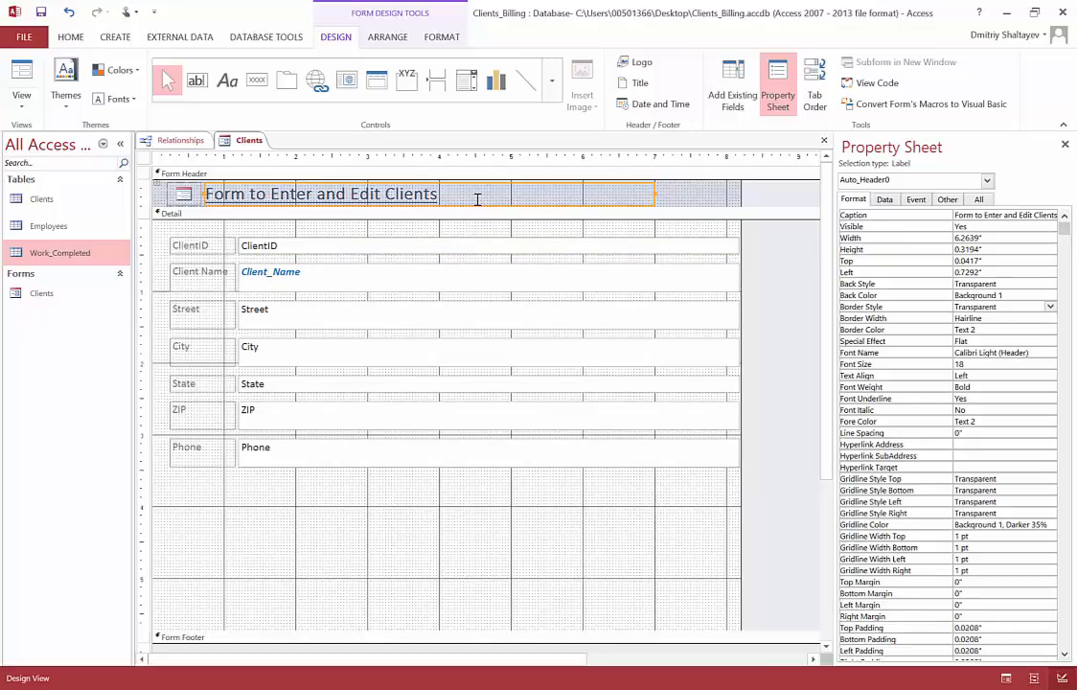
pyautogui.click(445, 247)
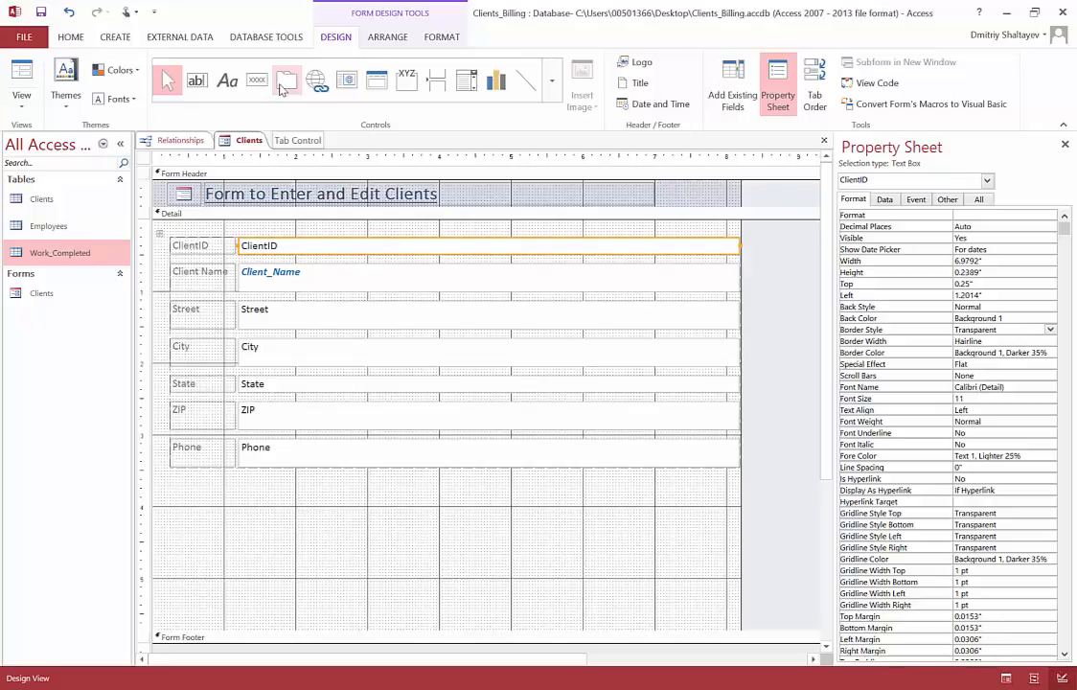
pyautogui.click(884, 199)
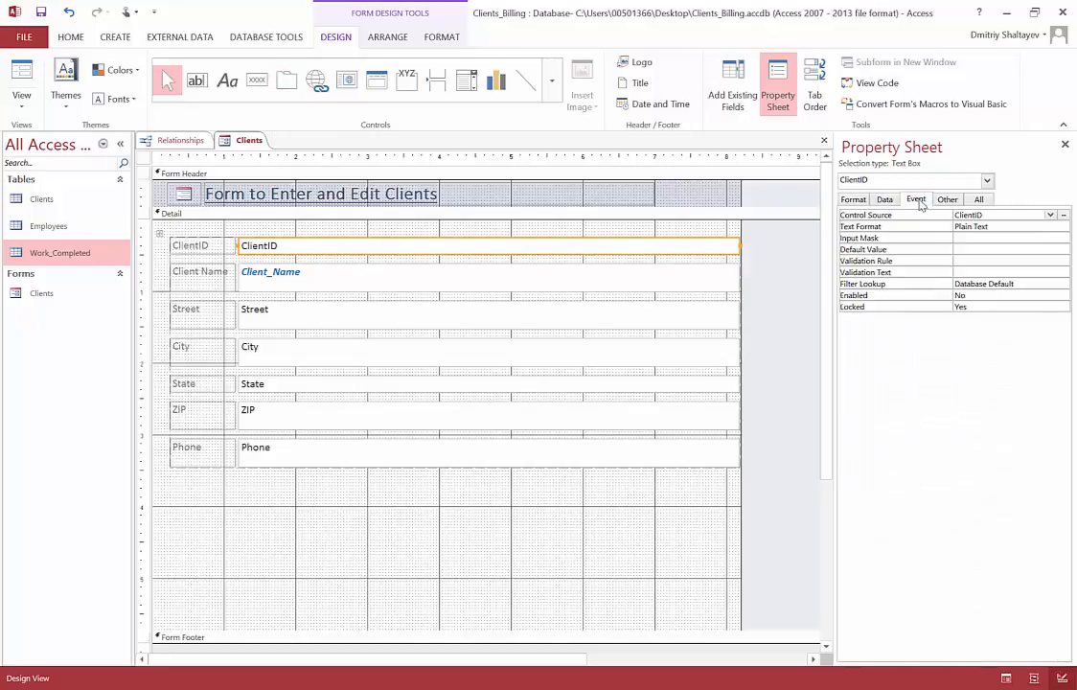
pyautogui.click(916, 198)
pyautogui.click(854, 199)
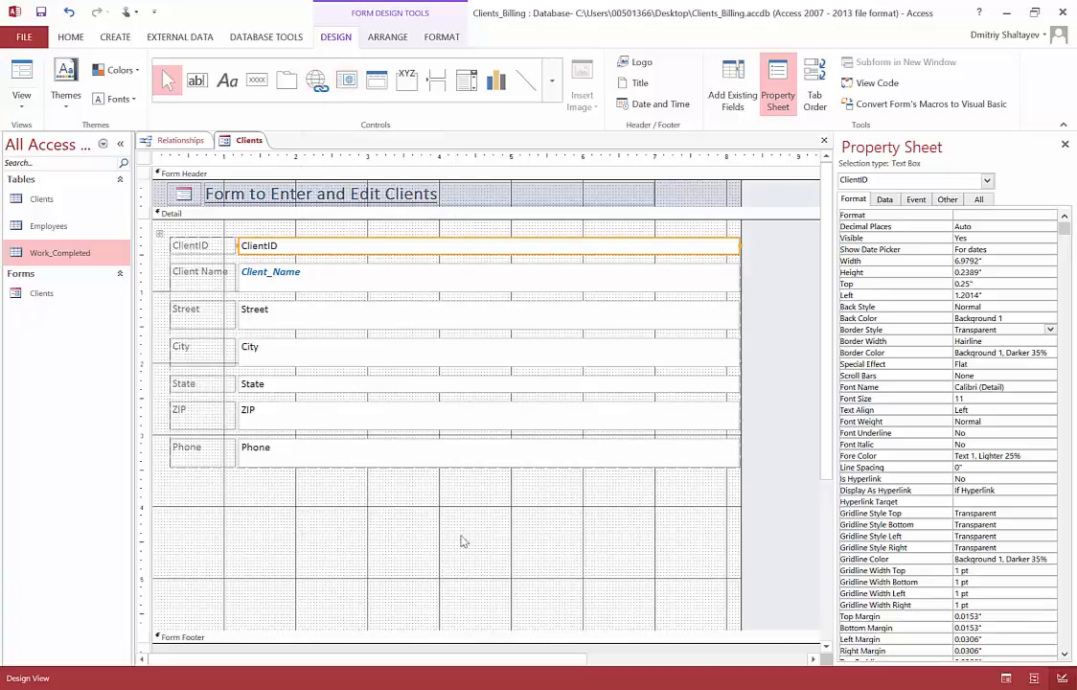
pyautogui.click(553, 82)
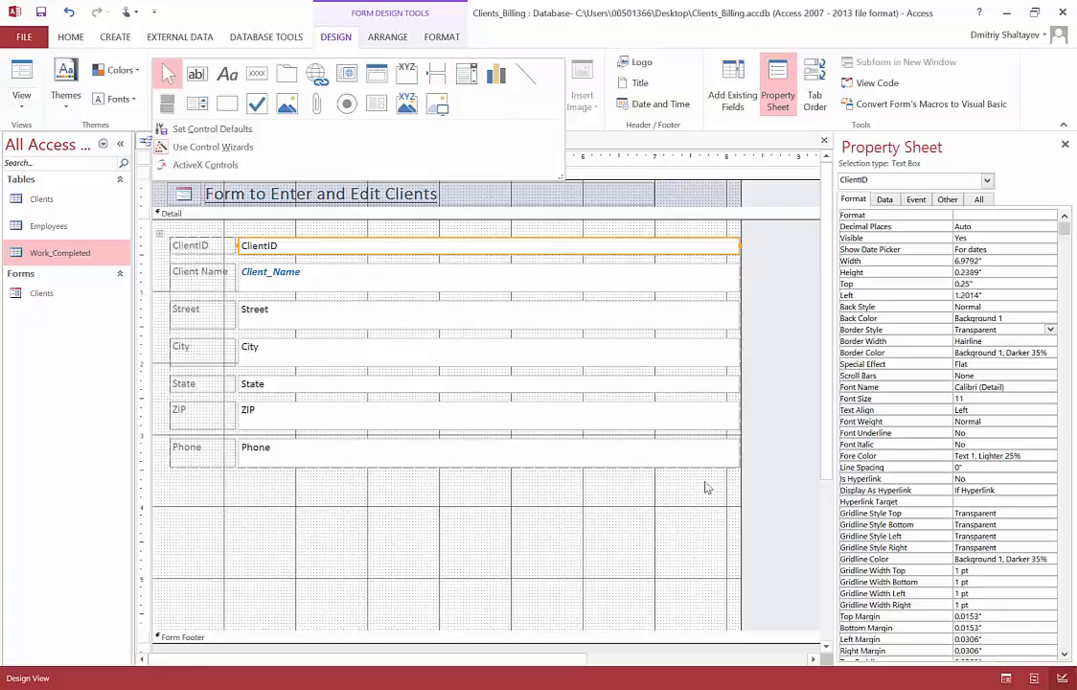
pyautogui.moveTo(825, 262)
pyautogui.mouseDown()
pyautogui.moveTo(836, 375)
pyautogui.moveTo(834, 263)
pyautogui.mouseUp()
# Step: Preview the Clients form in Form View and browse forward through its records and back to the first one
pyautogui.click(21, 105)
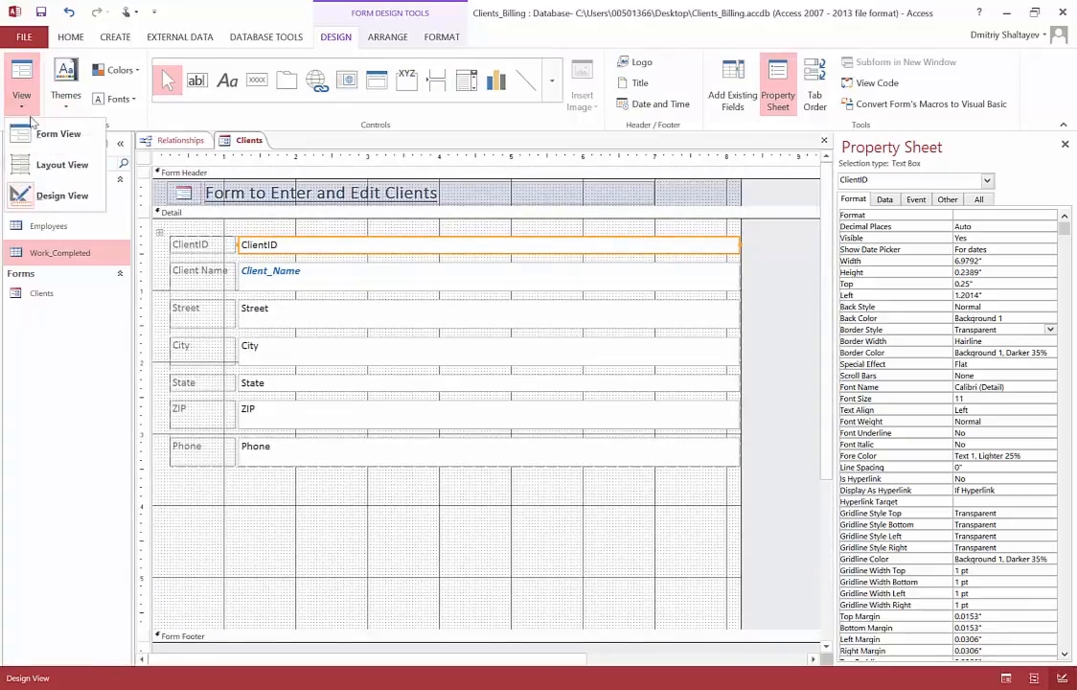
pyautogui.click(57, 134)
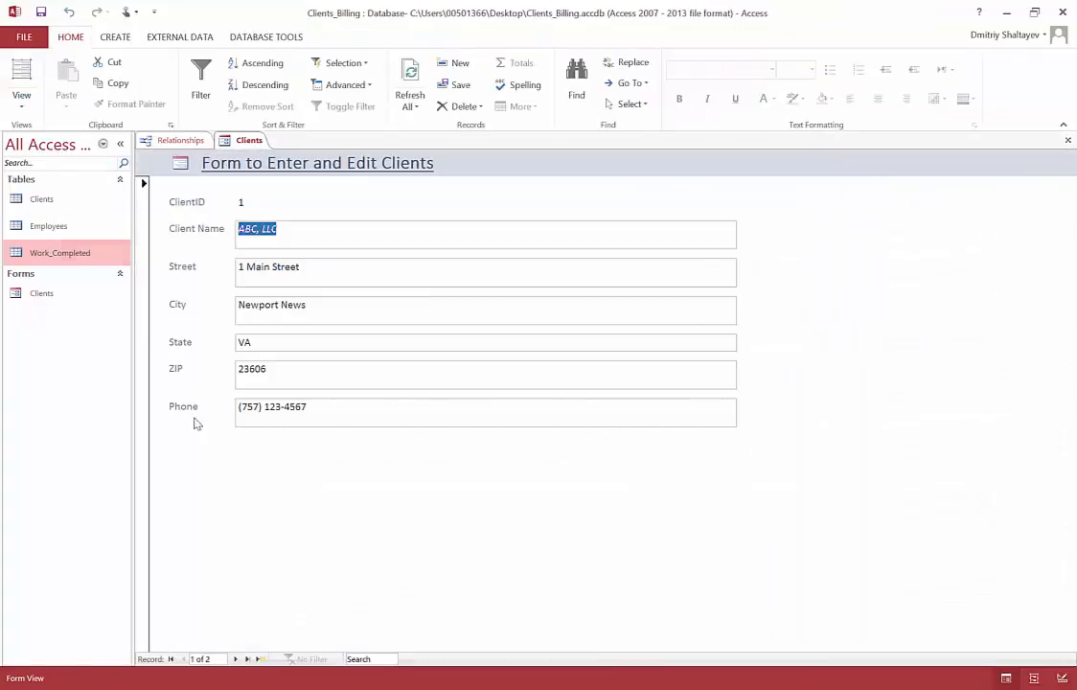
pyautogui.click(236, 659)
pyautogui.click(235, 660)
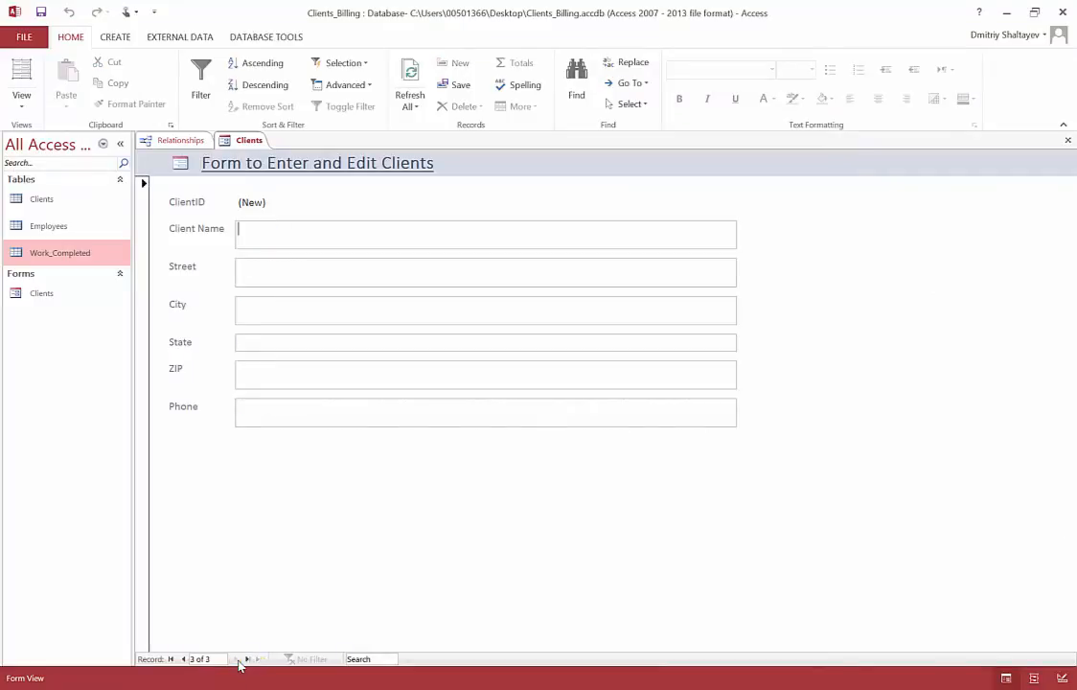
pyautogui.click(182, 660)
pyautogui.click(182, 659)
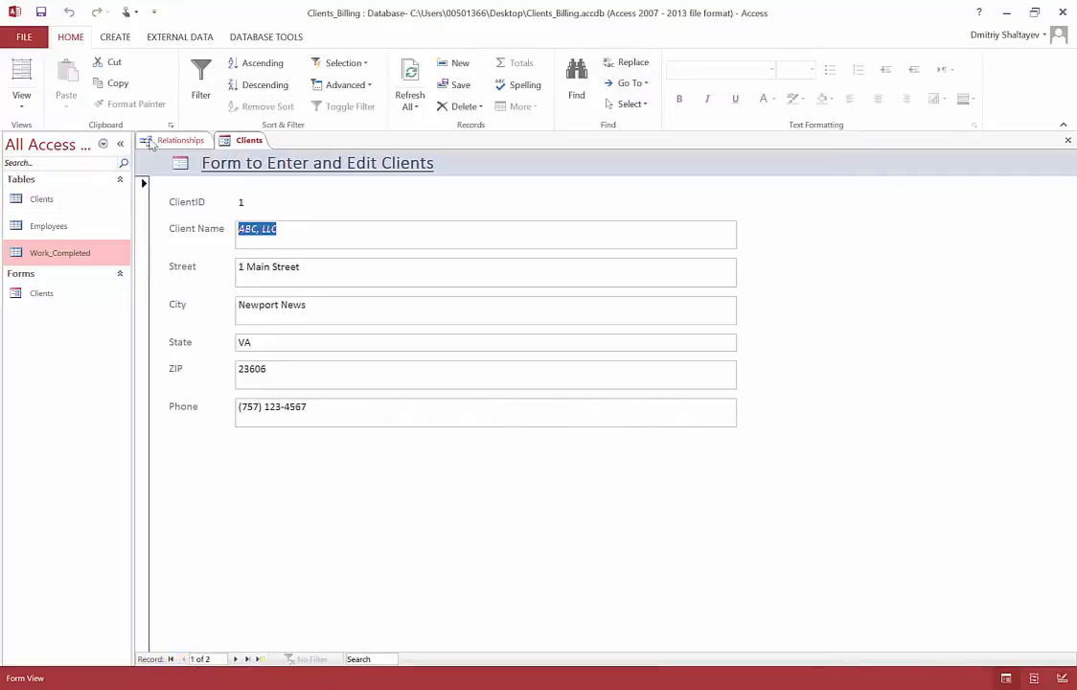
# Step: Return the Clients form to Design View and draw a command button about 2.4 by 0.5 inches below the Phone field
pyautogui.click(21, 101)
pyautogui.click(43, 161)
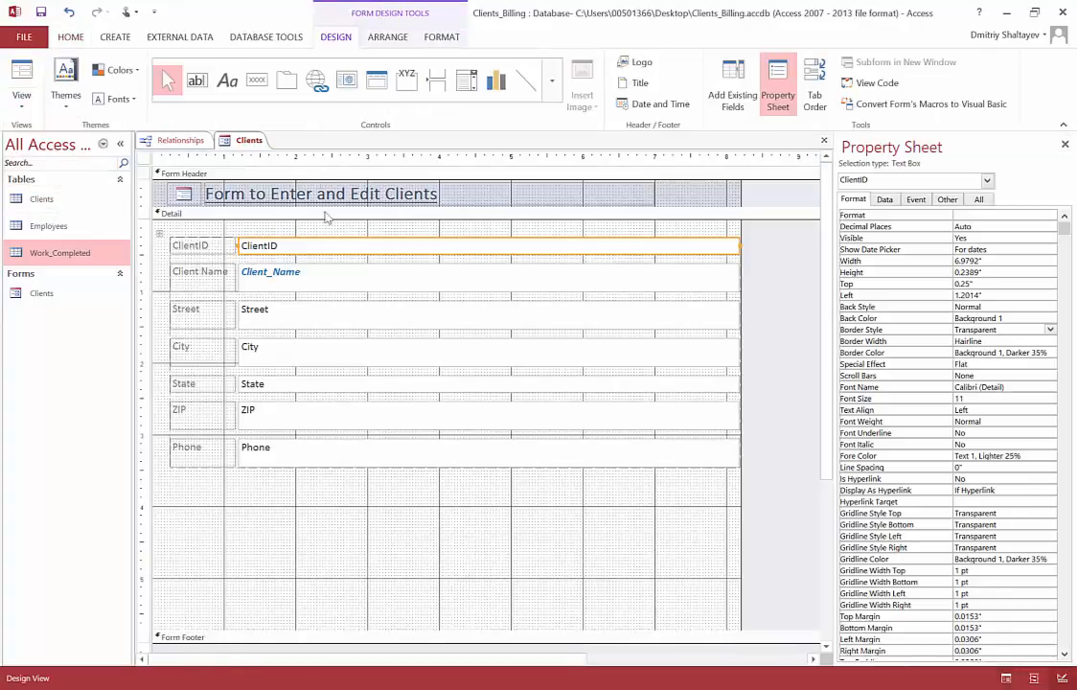
pyautogui.click(257, 81)
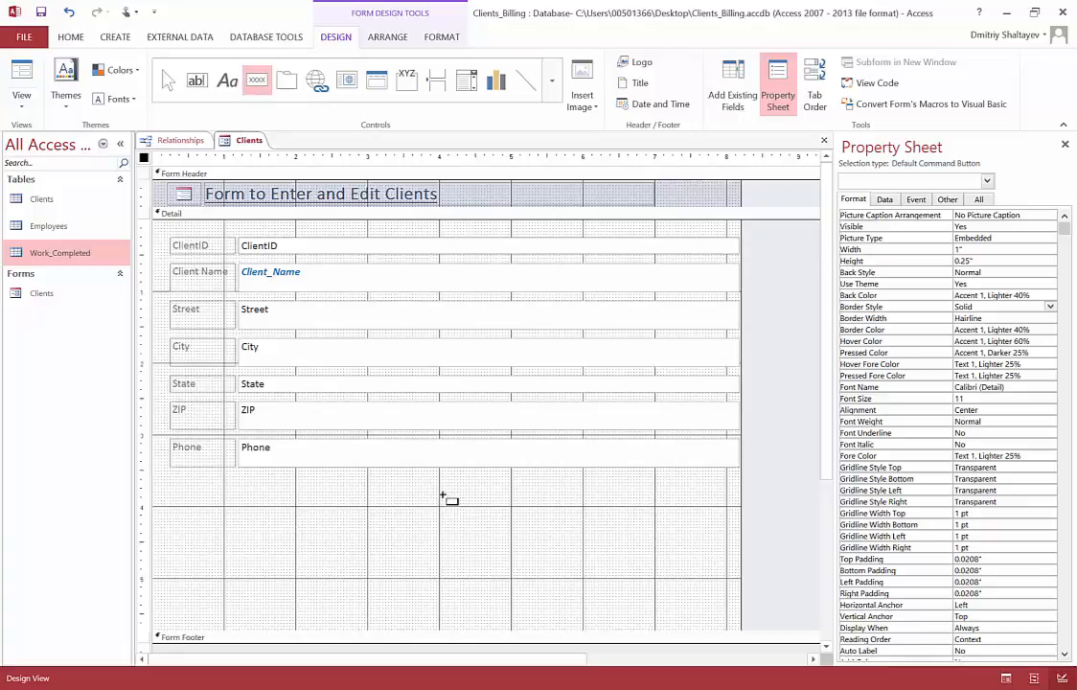
pyautogui.moveTo(443, 495); pyautogui.dragTo(612, 528)
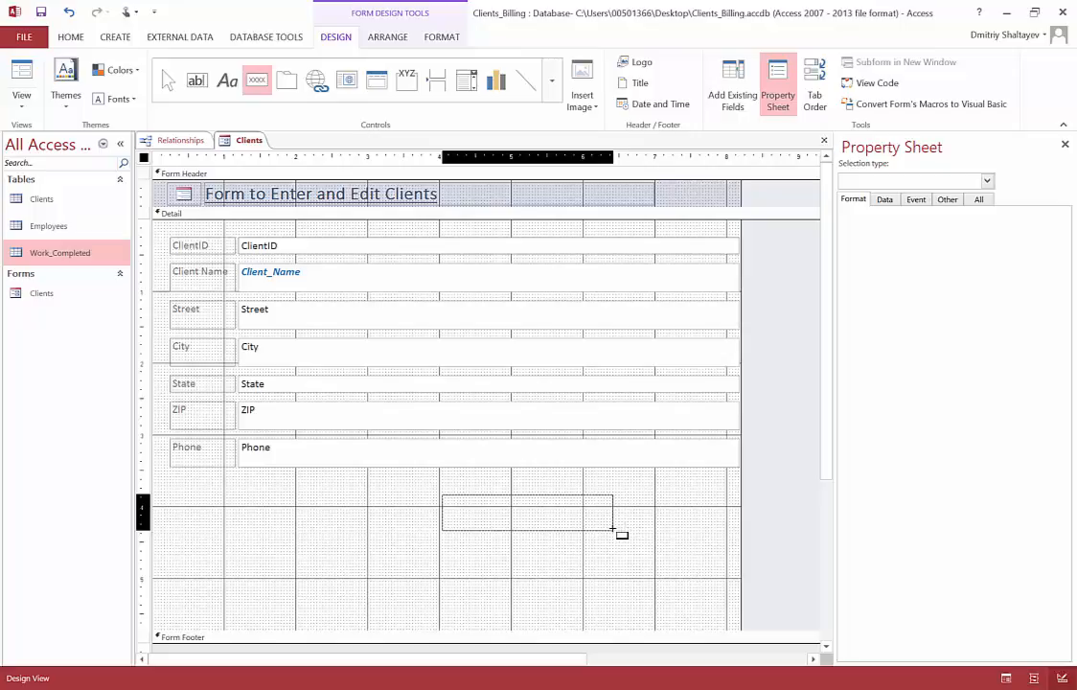
pyautogui.moveTo(612, 528); pyautogui.dragTo(613, 528)
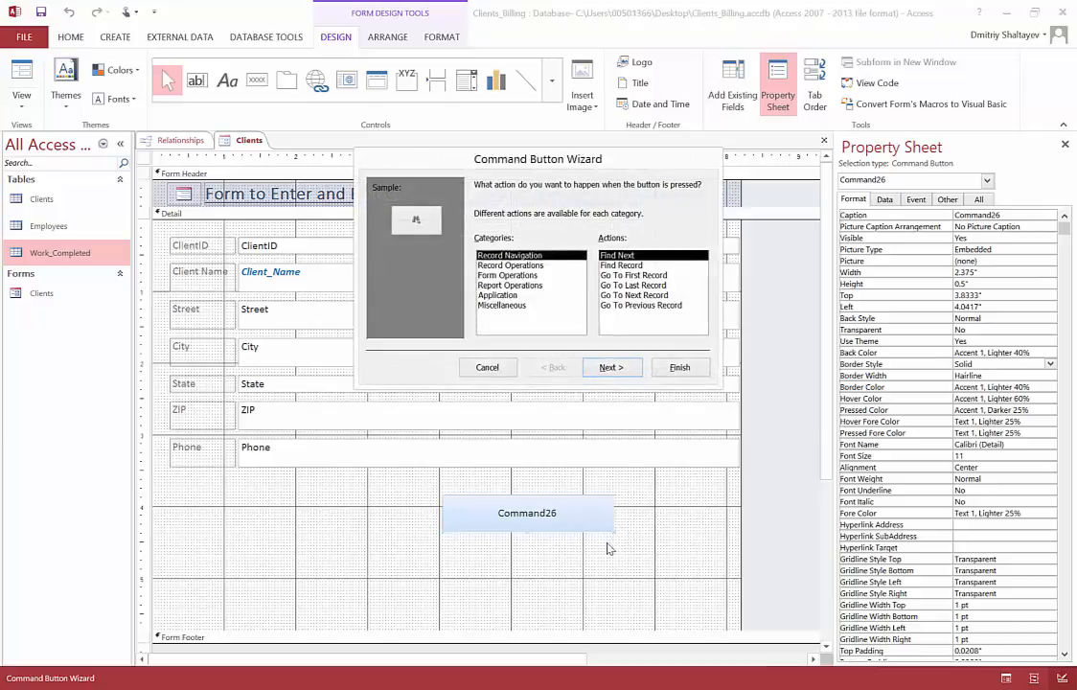
# Step: Assign the Record Navigation action Go To Next Record to the new command button and continue to the wizard's text or picture choice
pyautogui.click(509, 267)
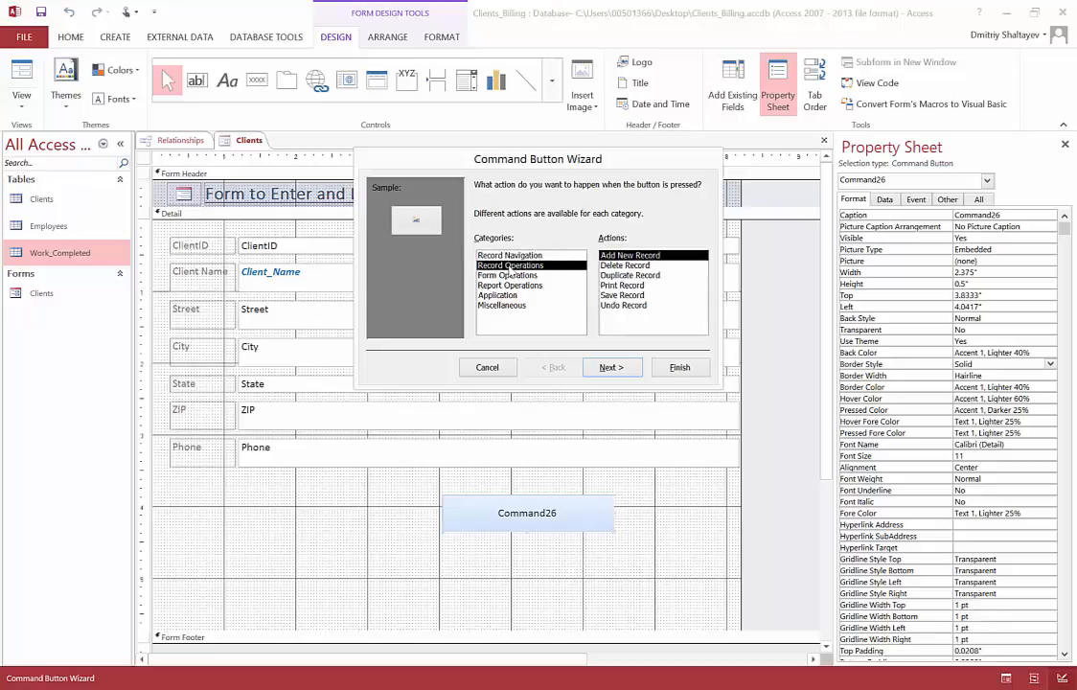
pyautogui.click(511, 276)
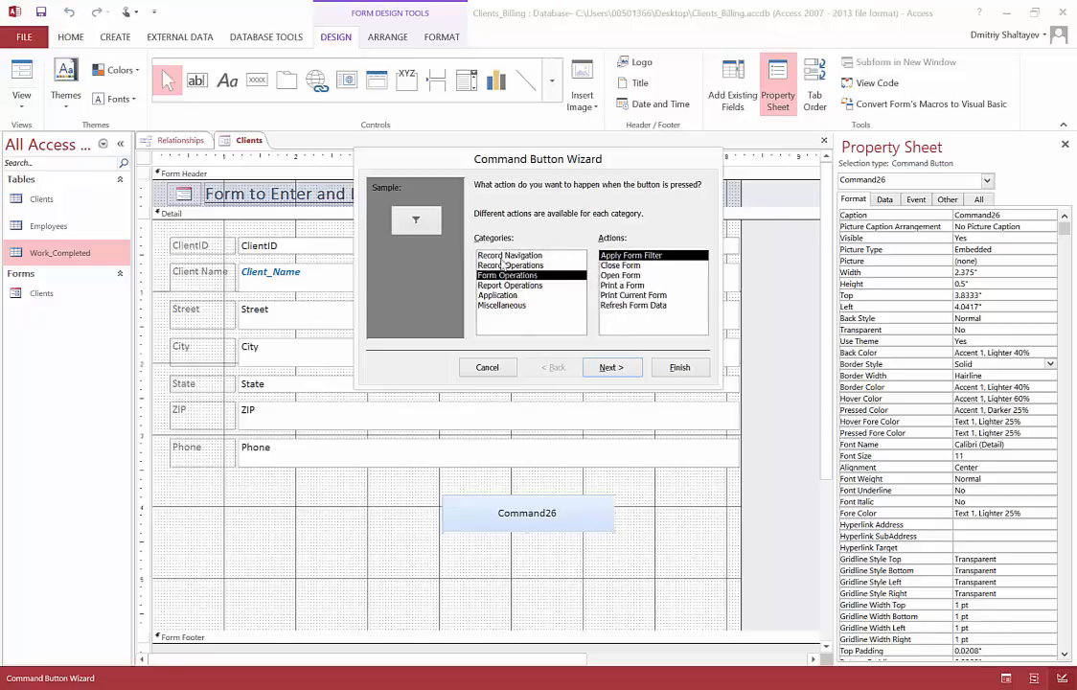
pyautogui.click(506, 256)
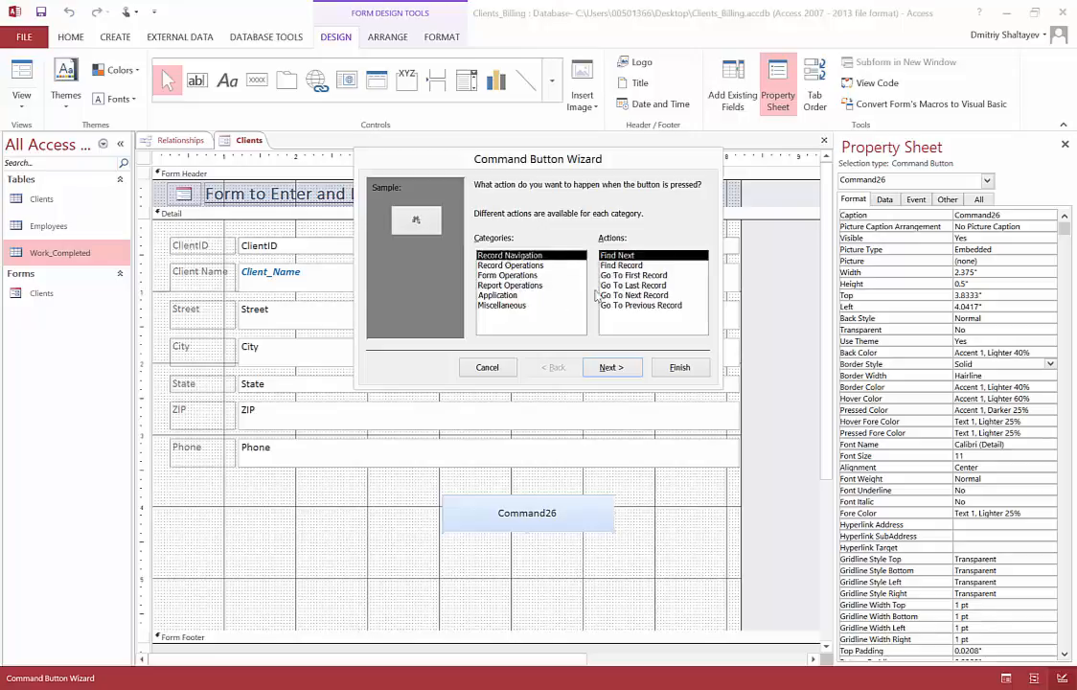
pyautogui.click(645, 297)
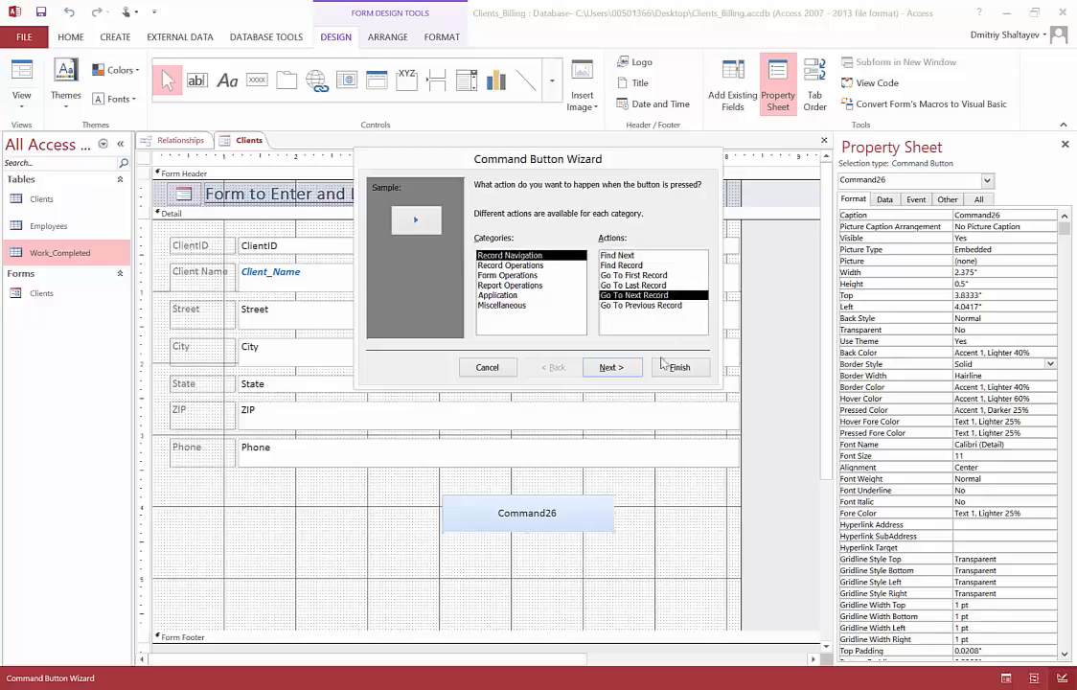
pyautogui.click(611, 368)
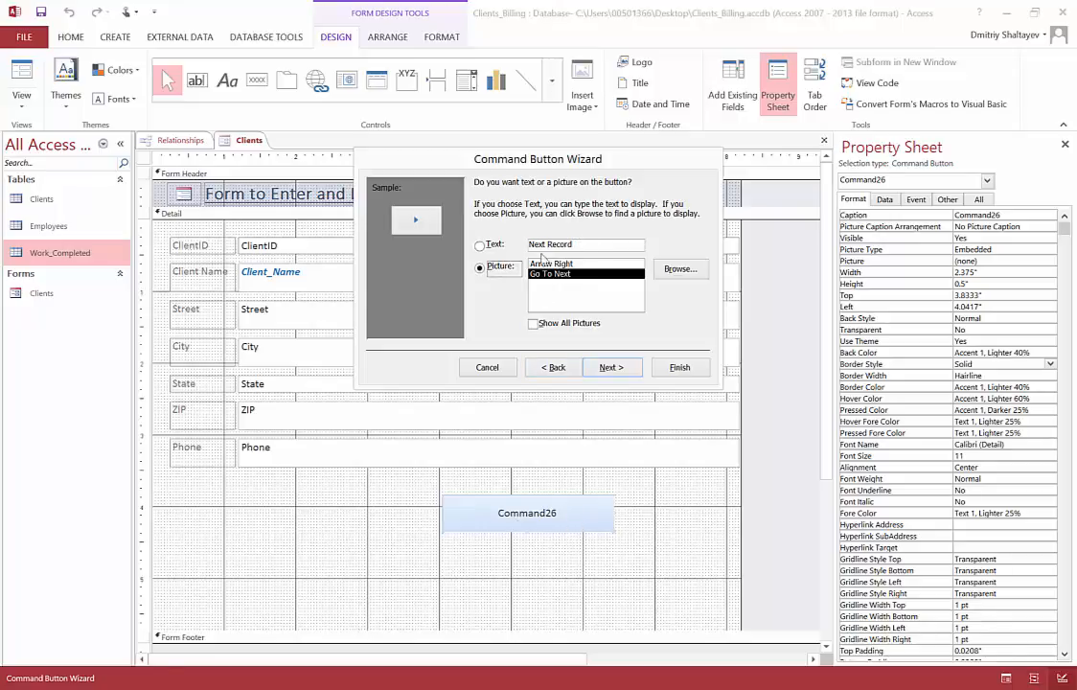
# Step: Show the text Next Record on the command button and finish the wizard with the default button name
pyautogui.click(480, 248)
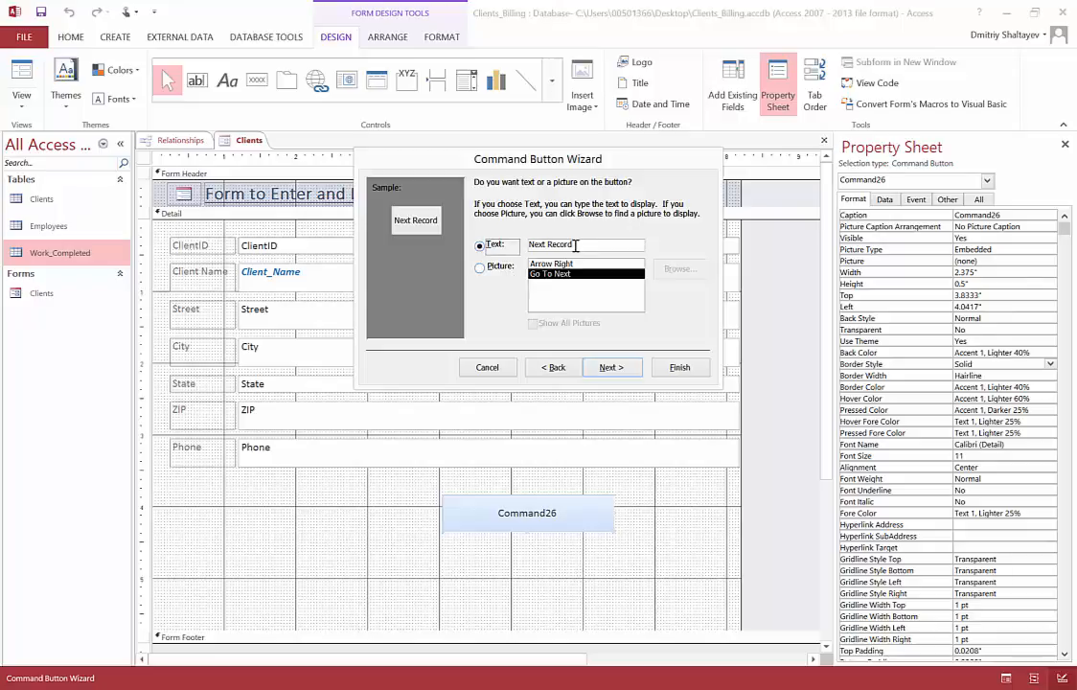
pyautogui.click(612, 367)
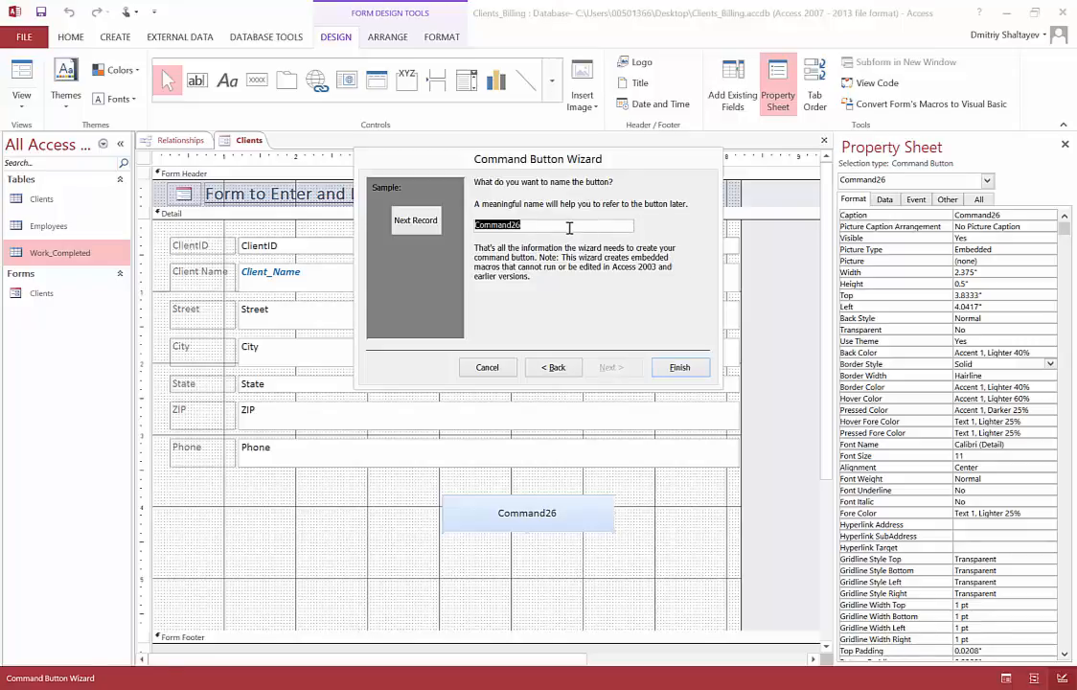
pyautogui.click(683, 367)
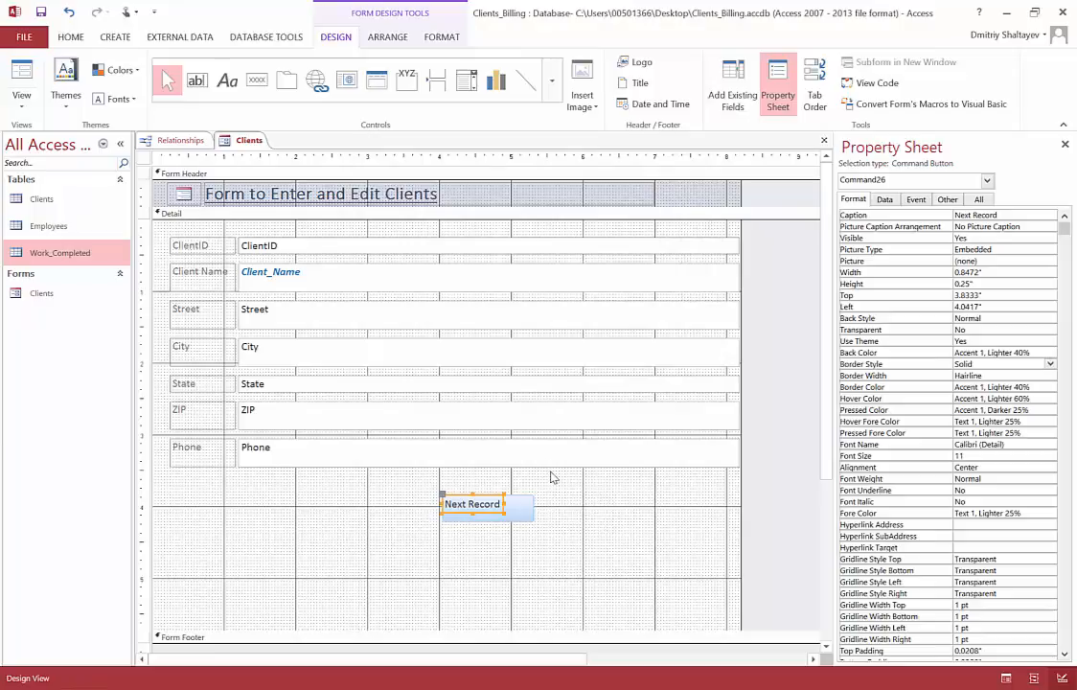
pyautogui.click(566, 524)
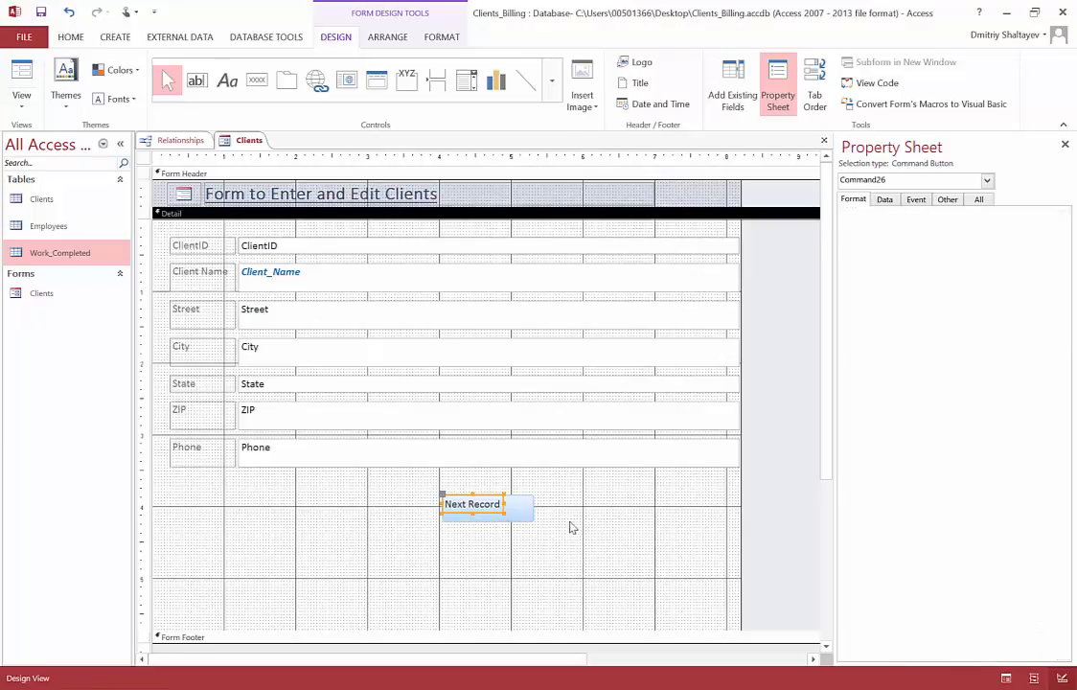
# Step: Move the Next Record button slightly, to about 4.29 inches from the left and 3.92 inches from the top of the Detail section
pyautogui.click(516, 513)
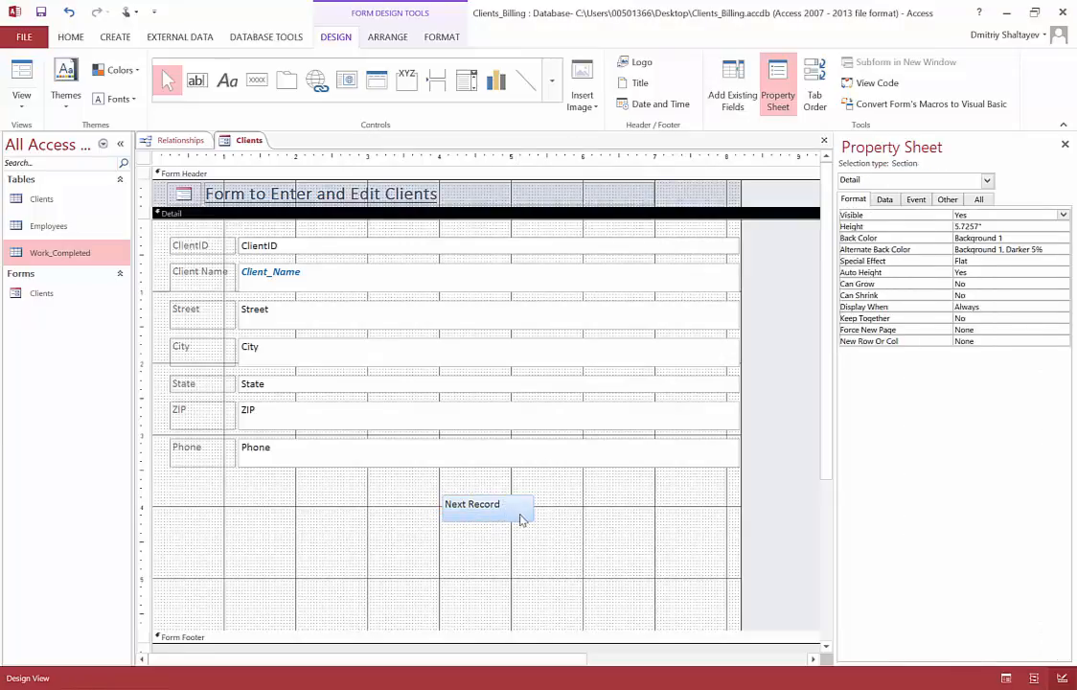
pyautogui.click(520, 516)
pyautogui.click(476, 509)
pyautogui.moveTo(489, 515); pyautogui.dragTo(505, 498)
pyautogui.click(561, 501)
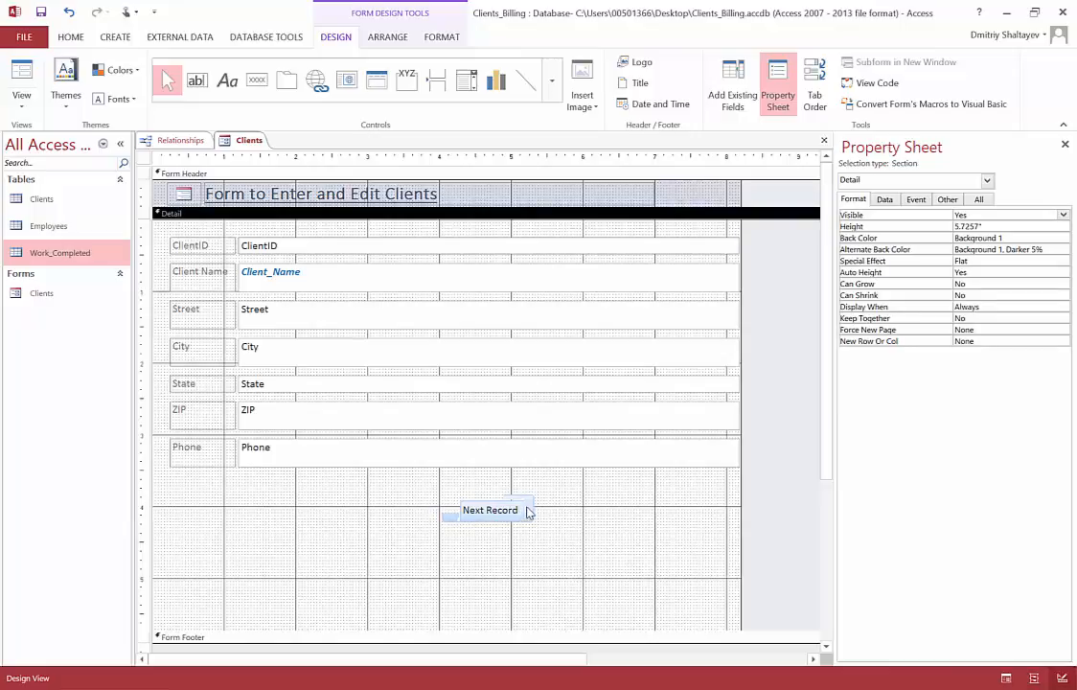
pyautogui.click(523, 510)
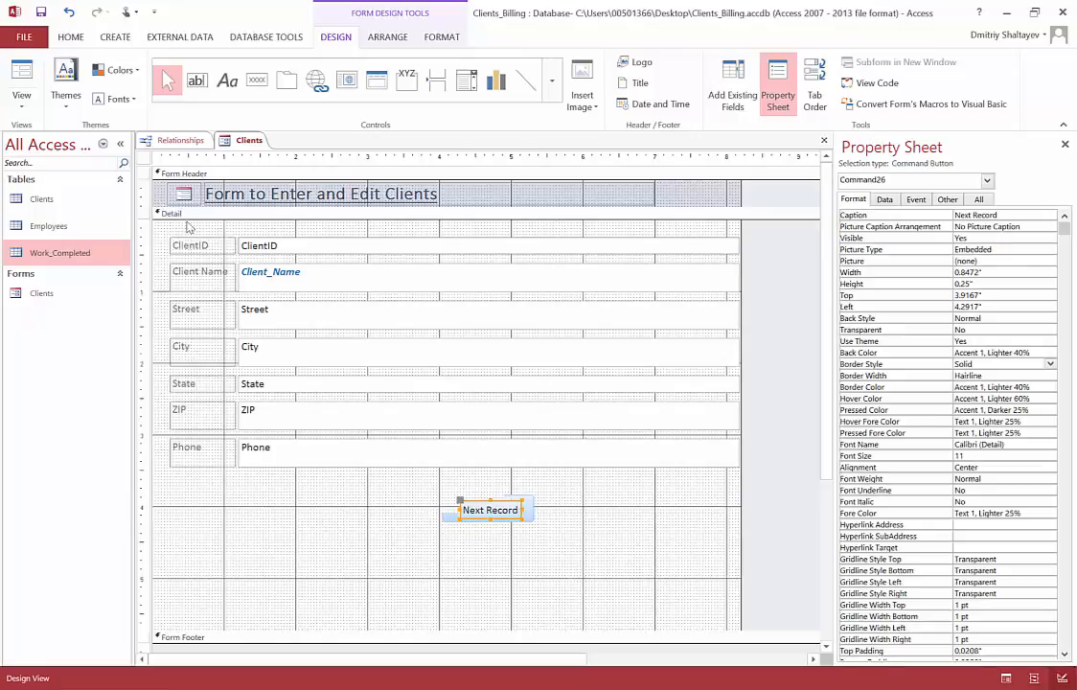
# Step: Test the Next Record button in Form View by advancing from the first record past the new blank record, and dismiss the message
pyautogui.click(21, 102)
pyautogui.click(53, 132)
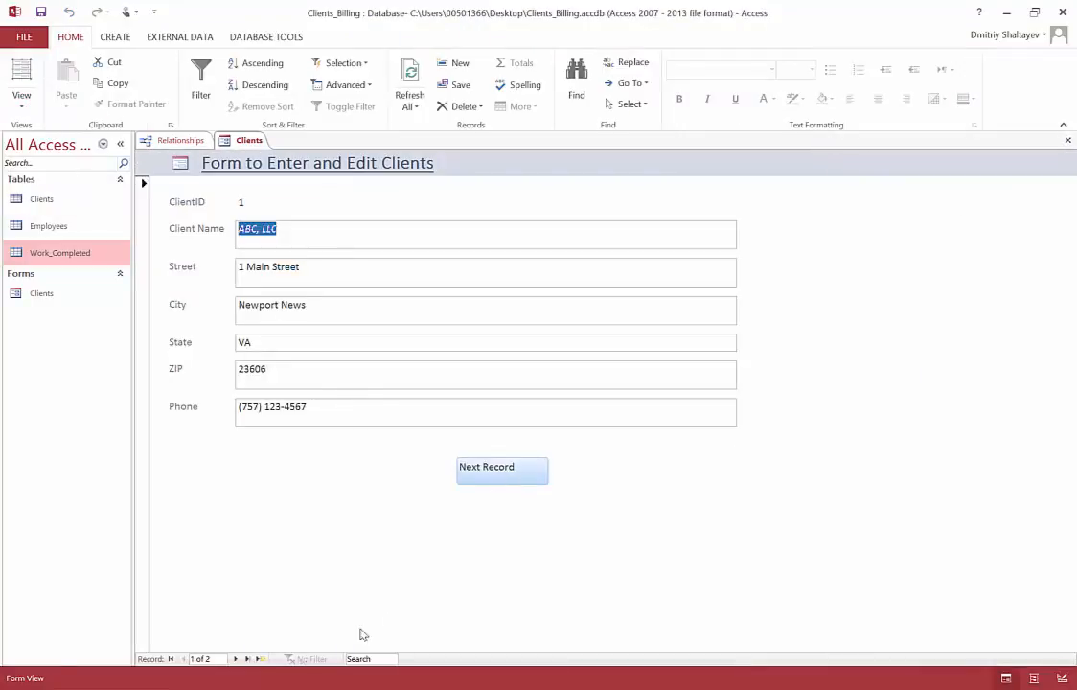
pyautogui.click(482, 473)
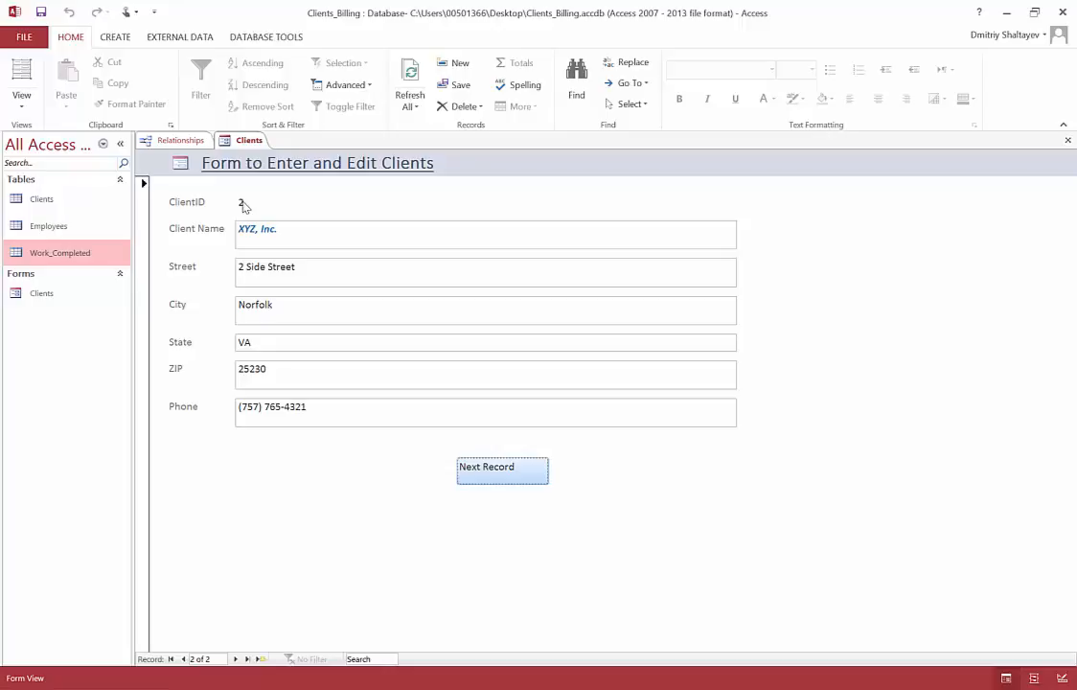
pyautogui.click(490, 474)
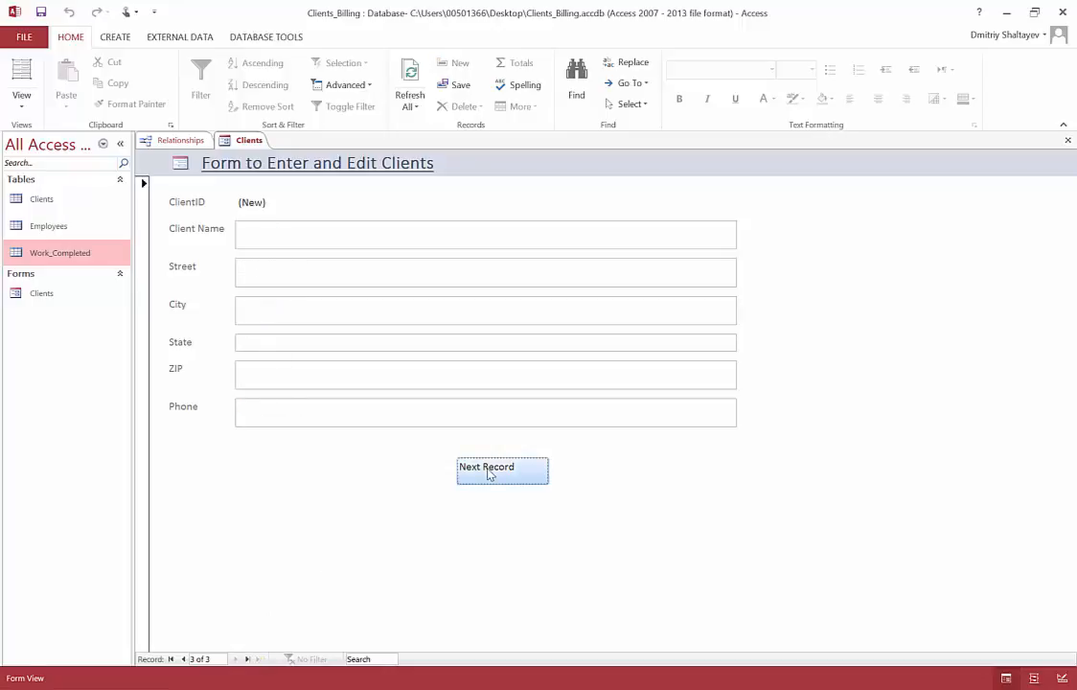
pyautogui.click(490, 474)
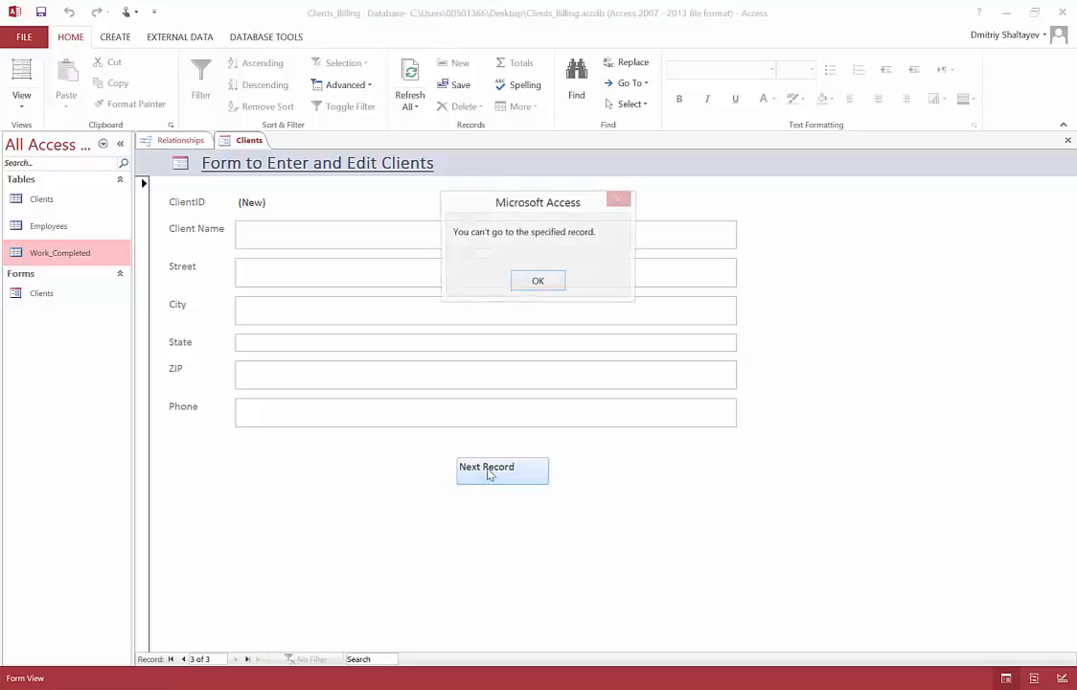
pyautogui.click(524, 285)
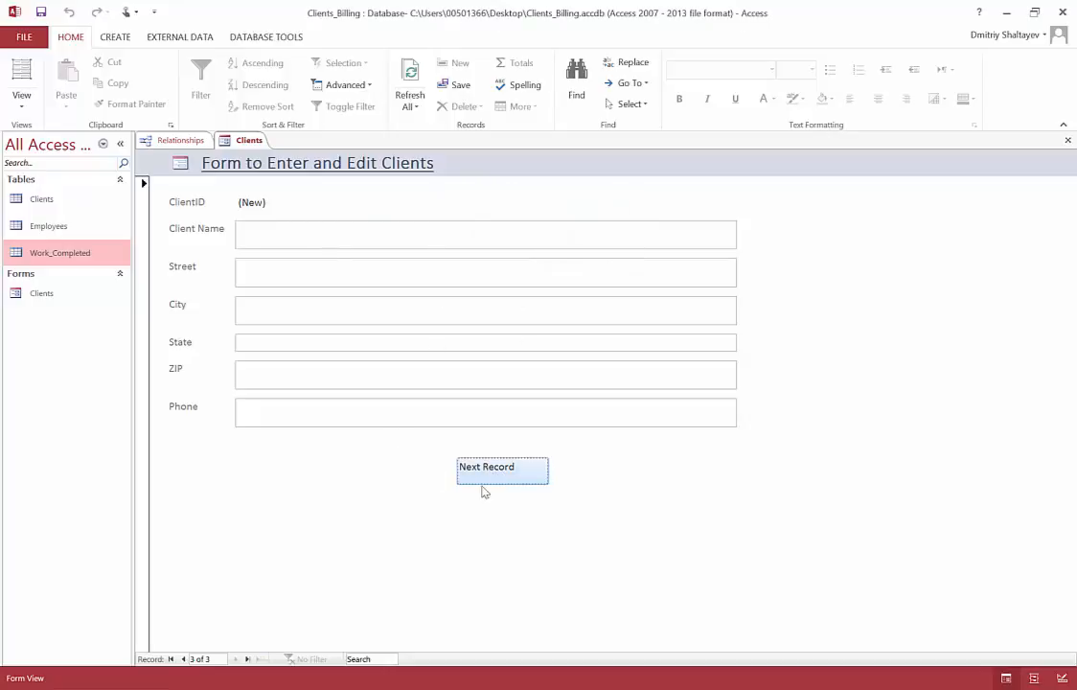
# Step: Return the Clients form to Design View and draw a command button about 1.5 by 0.4 inches to the left of Next Record
pyautogui.click(21, 99)
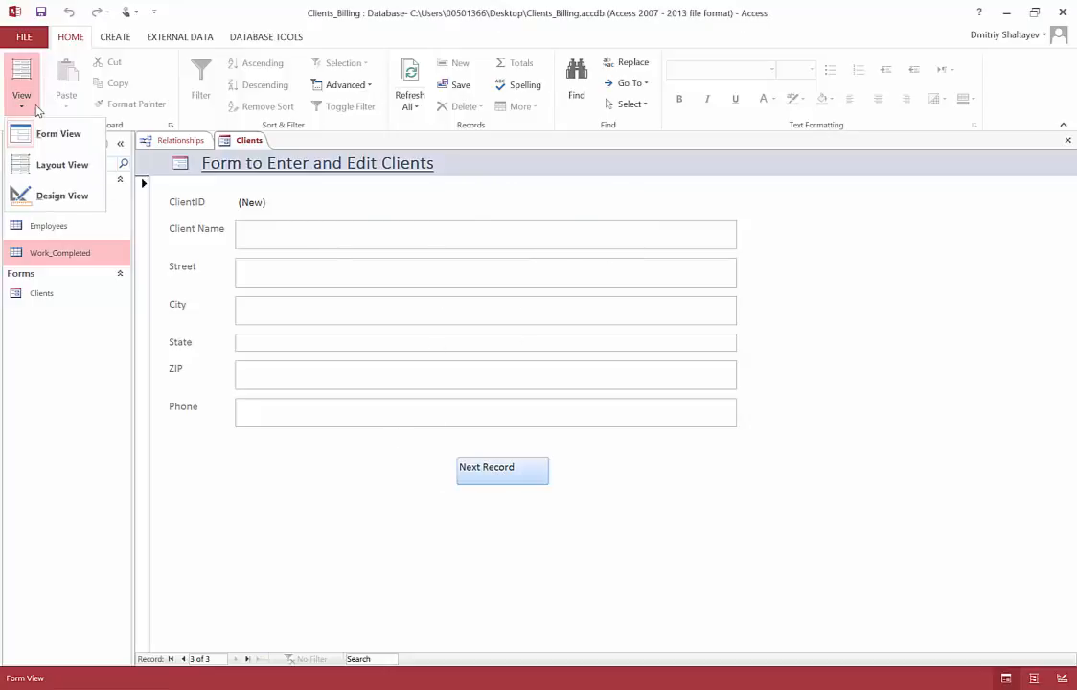
pyautogui.click(62, 197)
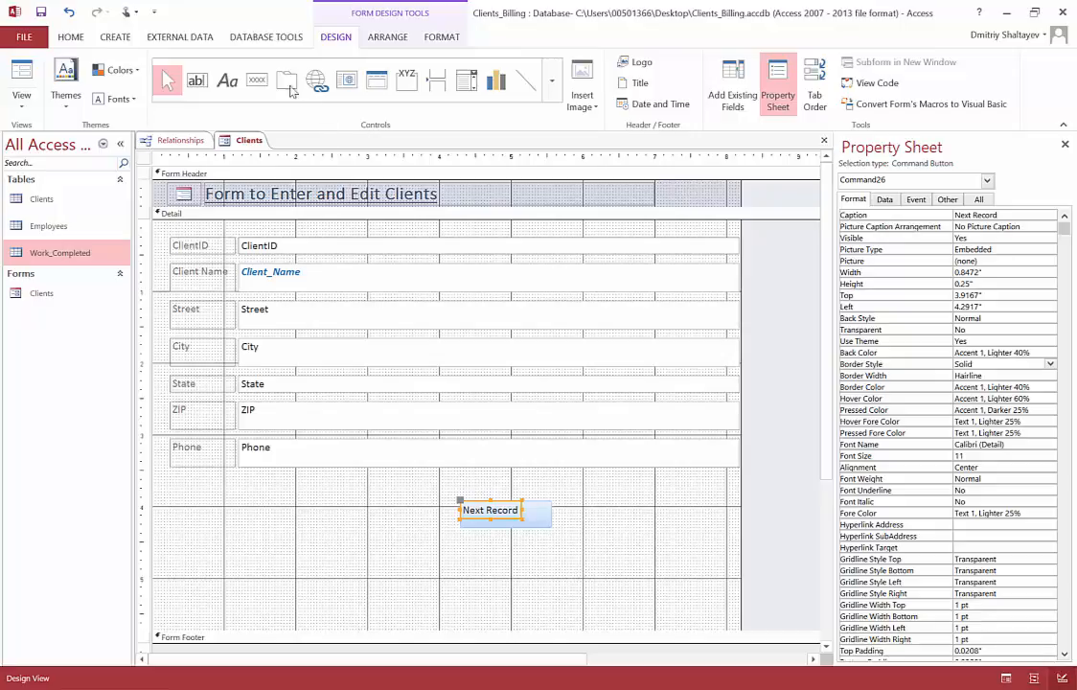
pyautogui.click(261, 83)
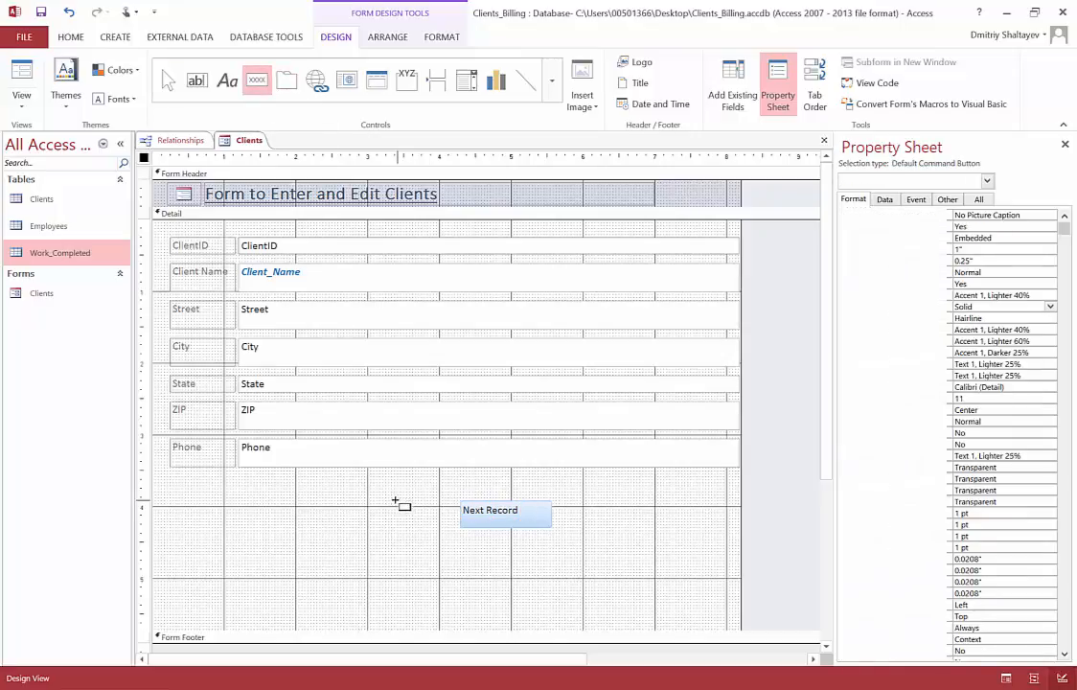
pyautogui.moveTo(397, 500); pyautogui.dragTo(287, 529)
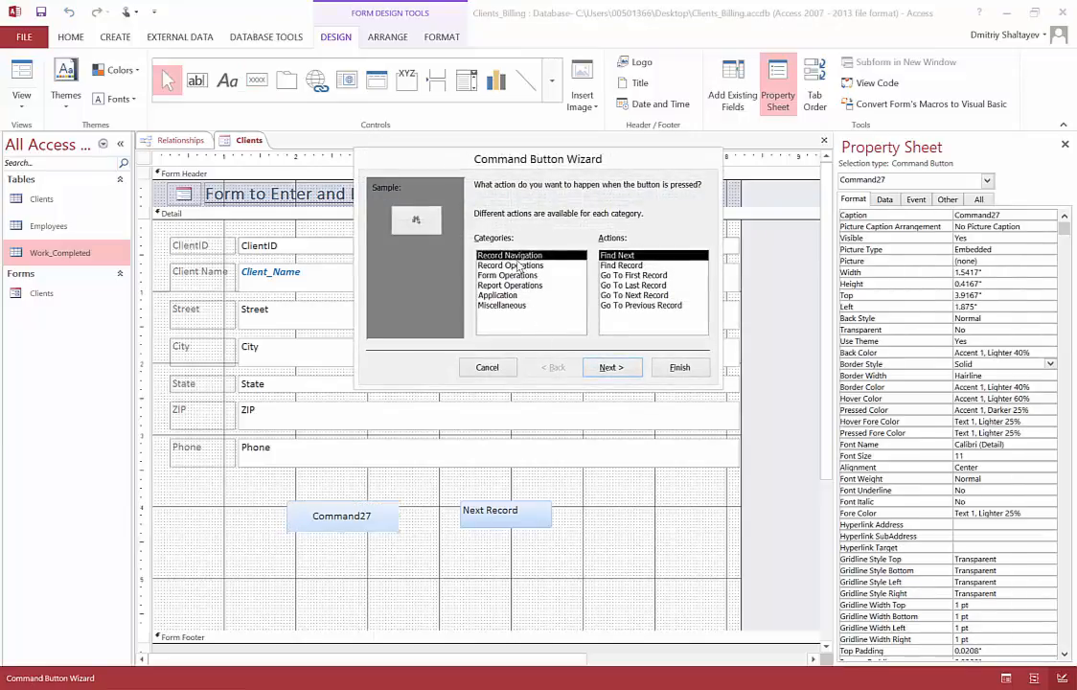
# Step: Assign the Go To Previous Record action to the new button with the text Previous Record, and finish the wizard with the default name
pyautogui.click(641, 306)
pyautogui.click(631, 370)
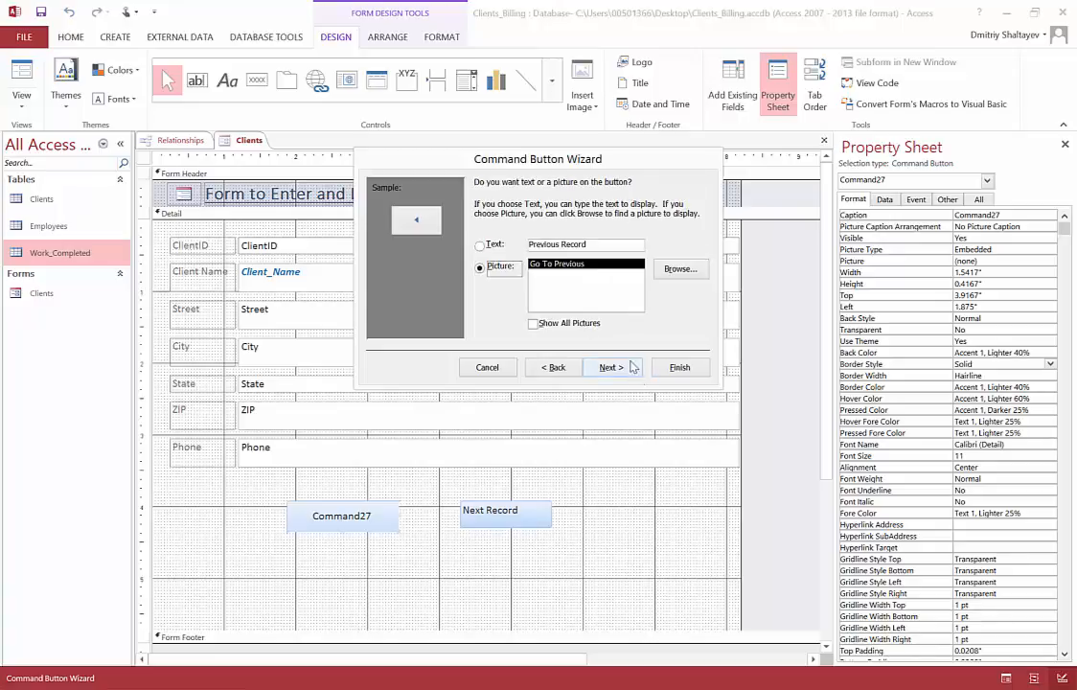
pyautogui.click(479, 245)
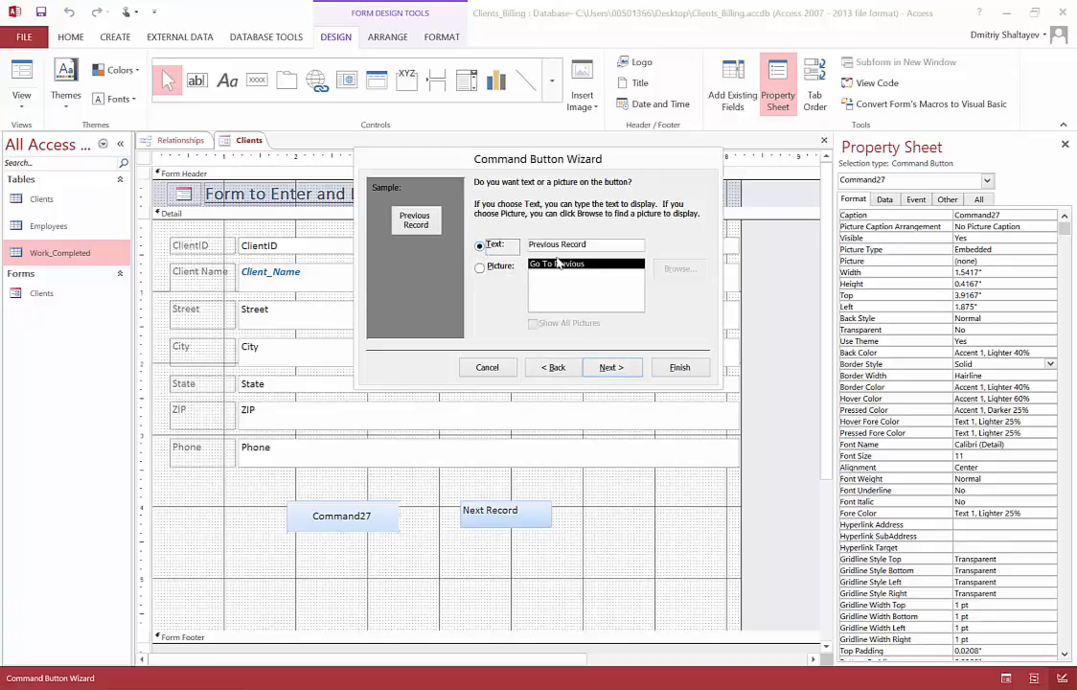
pyautogui.click(612, 368)
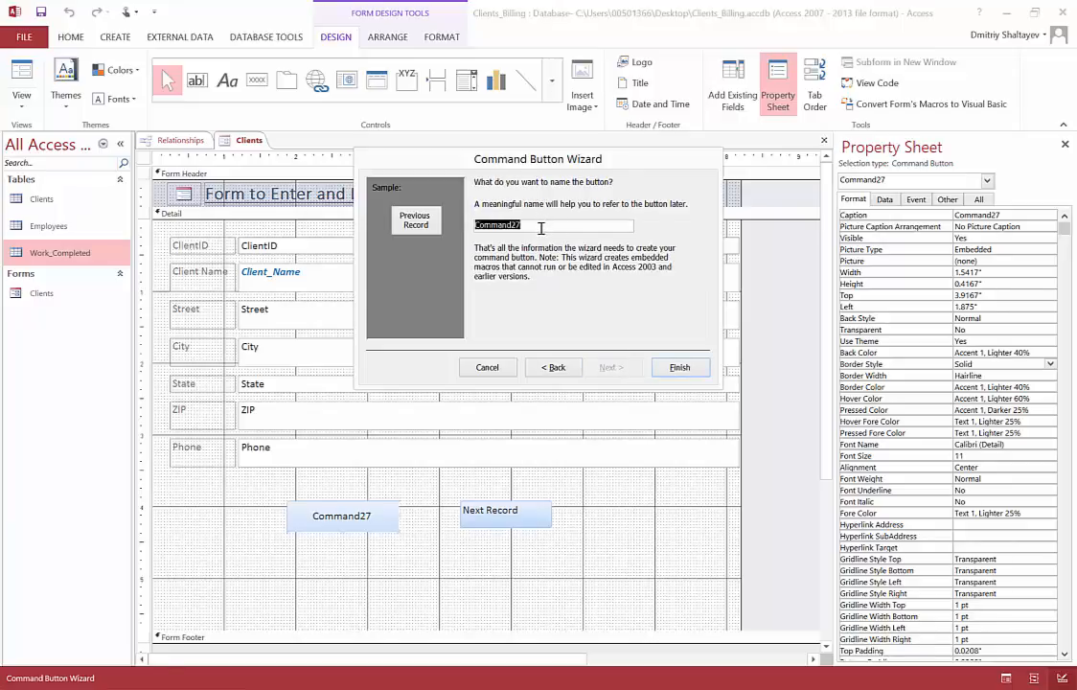
pyautogui.click(680, 368)
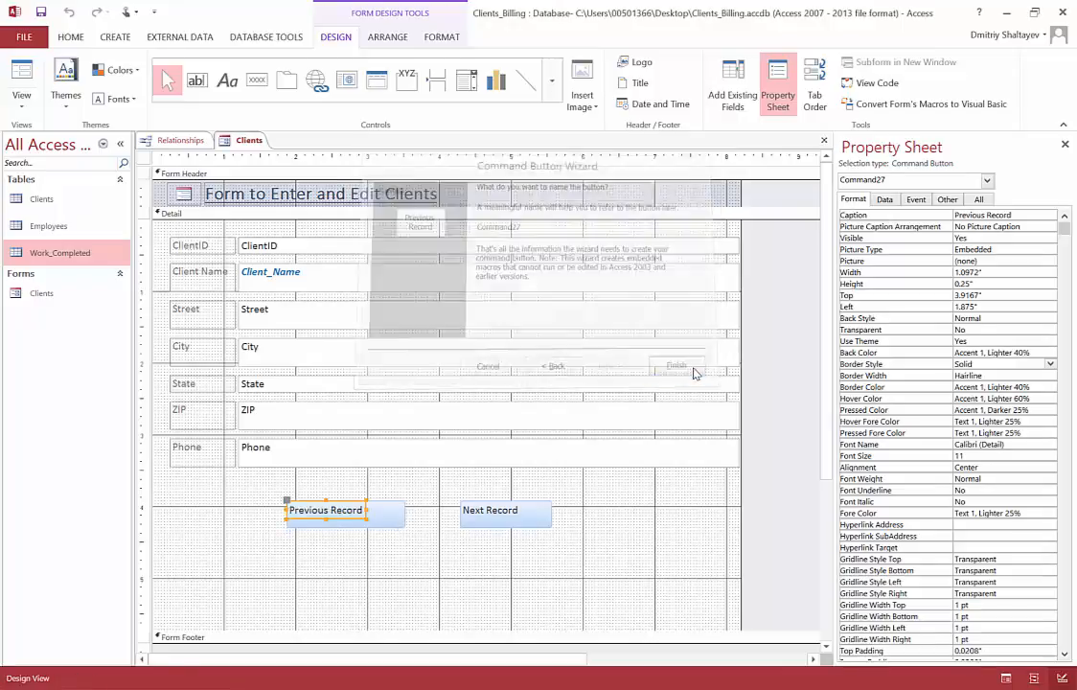
pyautogui.click(399, 524)
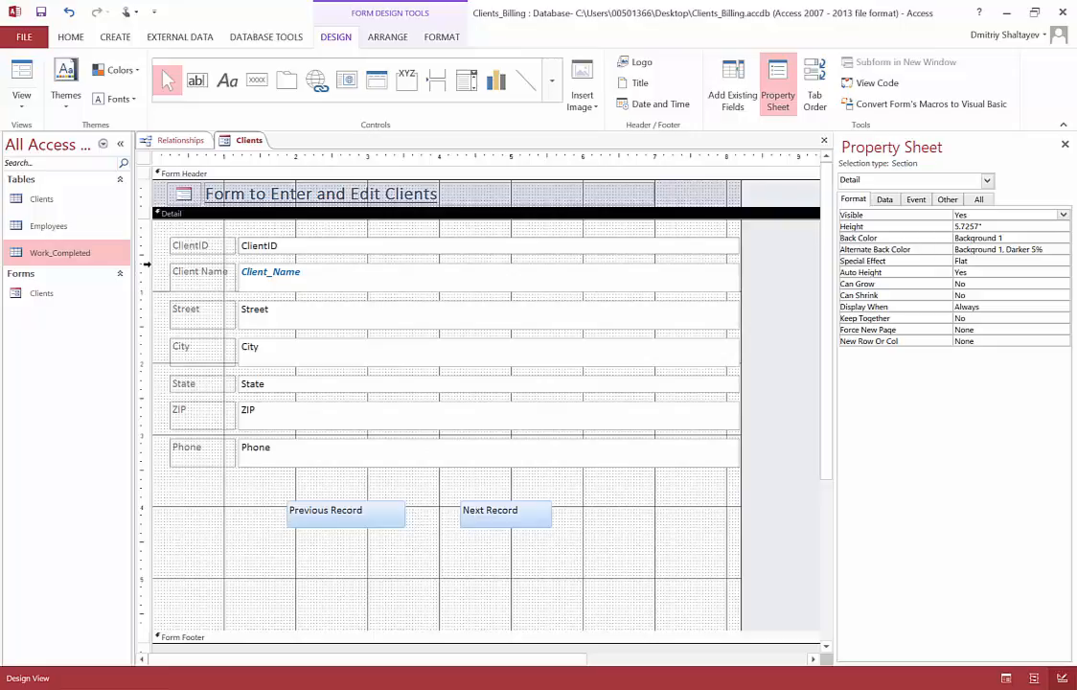
# Step: Test the Next Record and Previous Record buttons in Form View by going to the blank record and back, and return to Design View
pyautogui.click(20, 101)
pyautogui.click(45, 136)
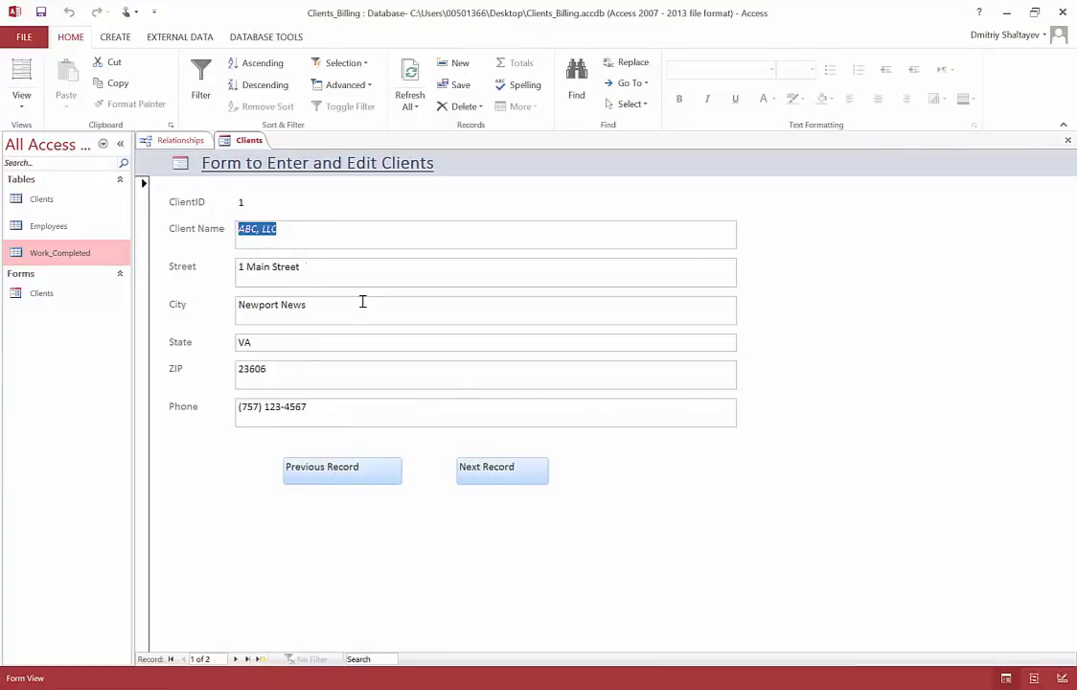
pyautogui.click(496, 469)
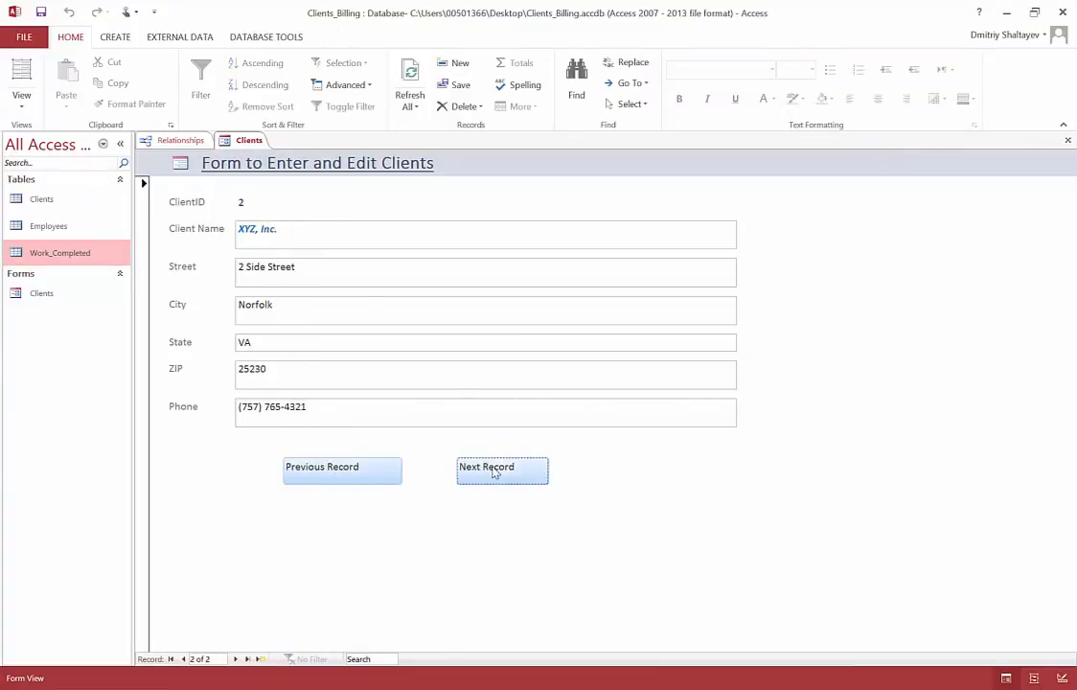
pyautogui.click(494, 472)
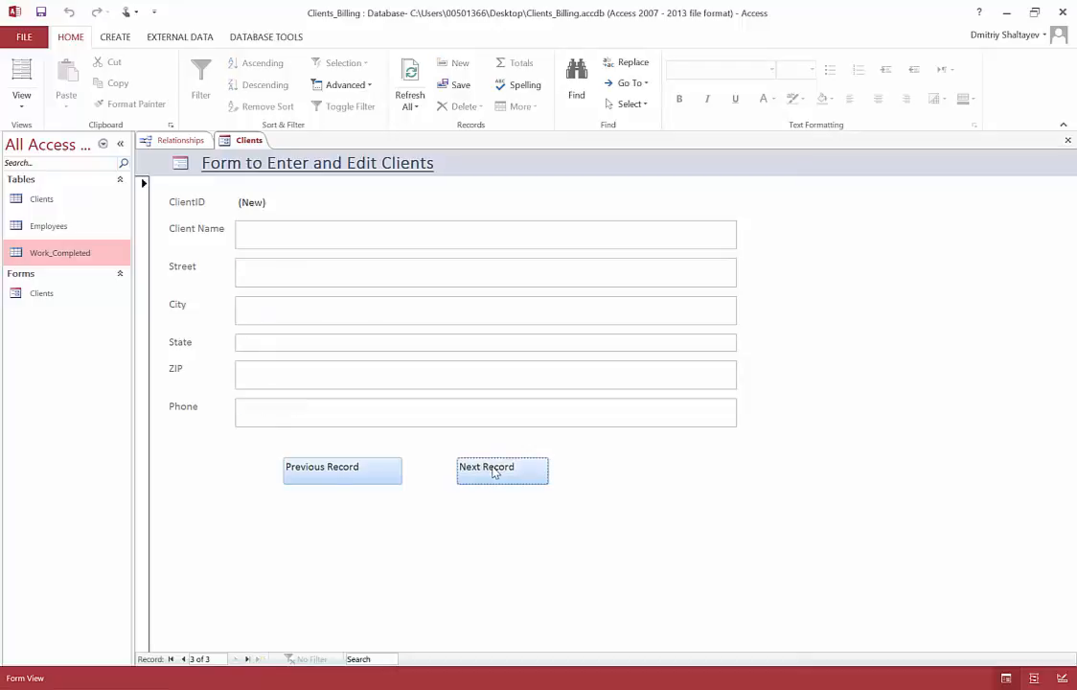
pyautogui.click(342, 472)
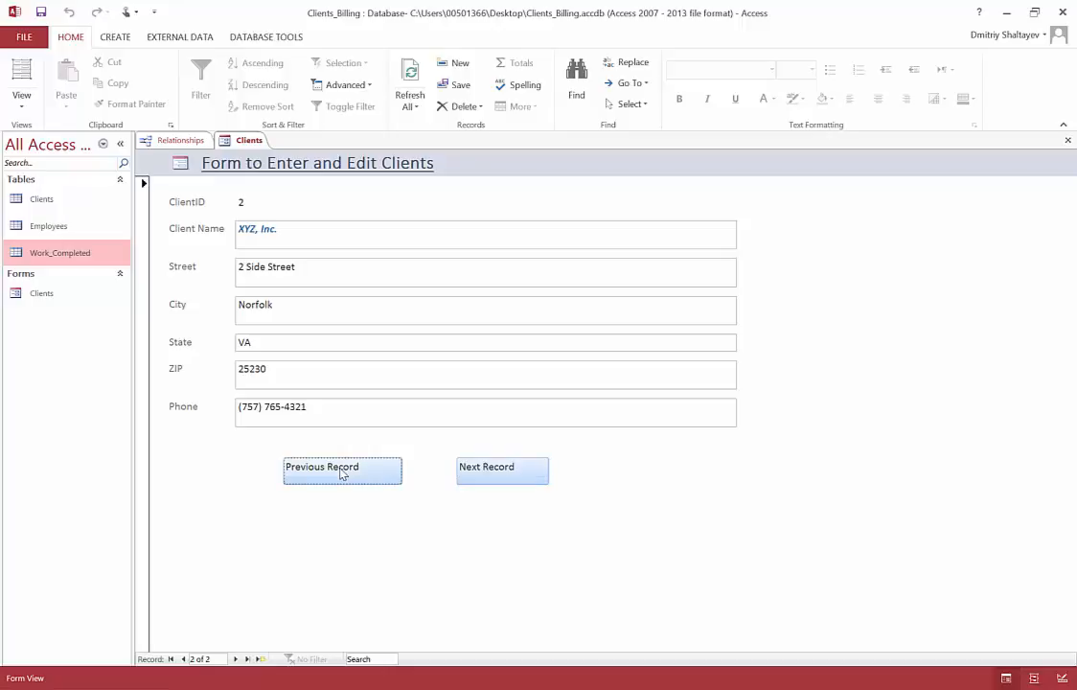
pyautogui.click(342, 472)
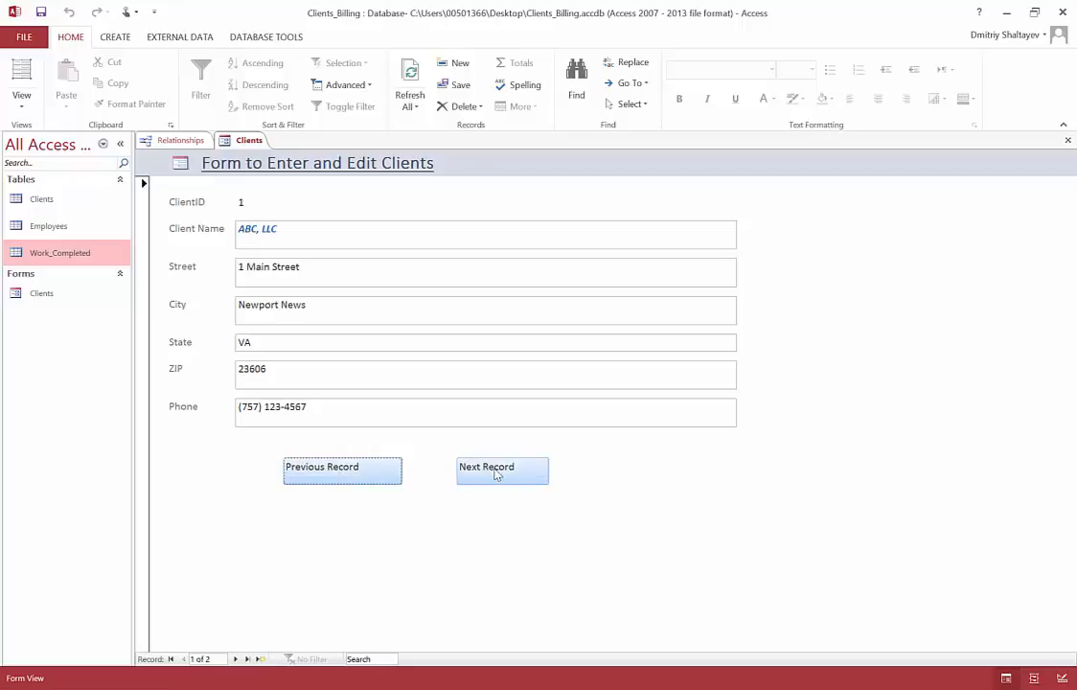
pyautogui.click(23, 104)
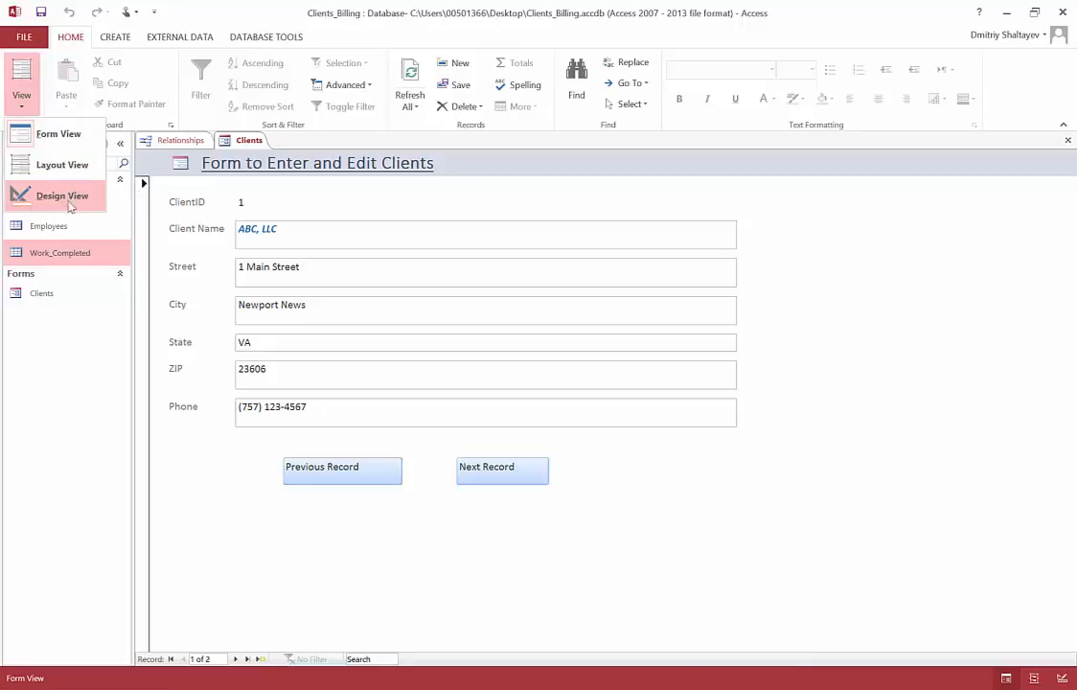
pyautogui.click(64, 208)
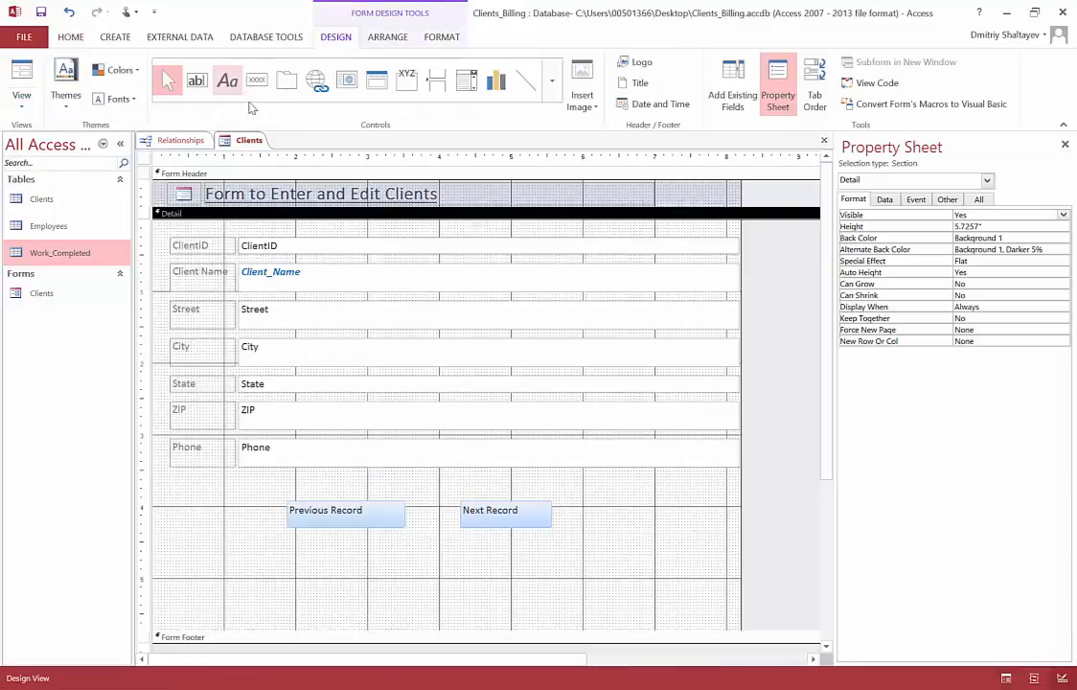